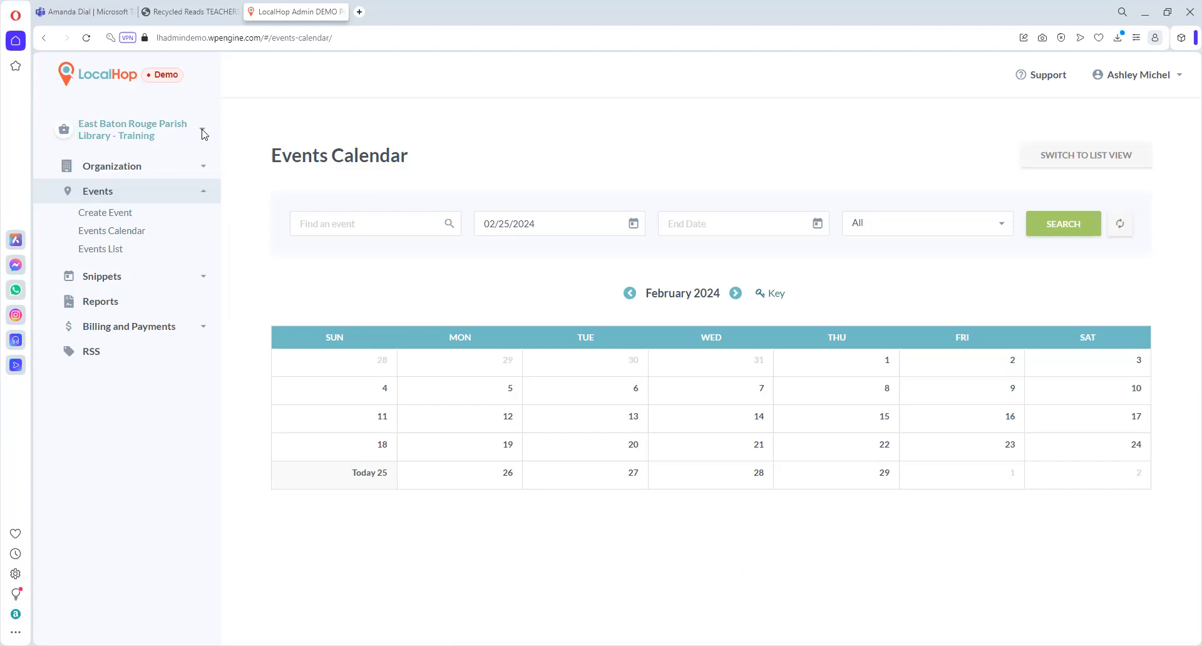
- Review the organization's profile page, including its name, description, contact fields, images and location details
click(203, 134)
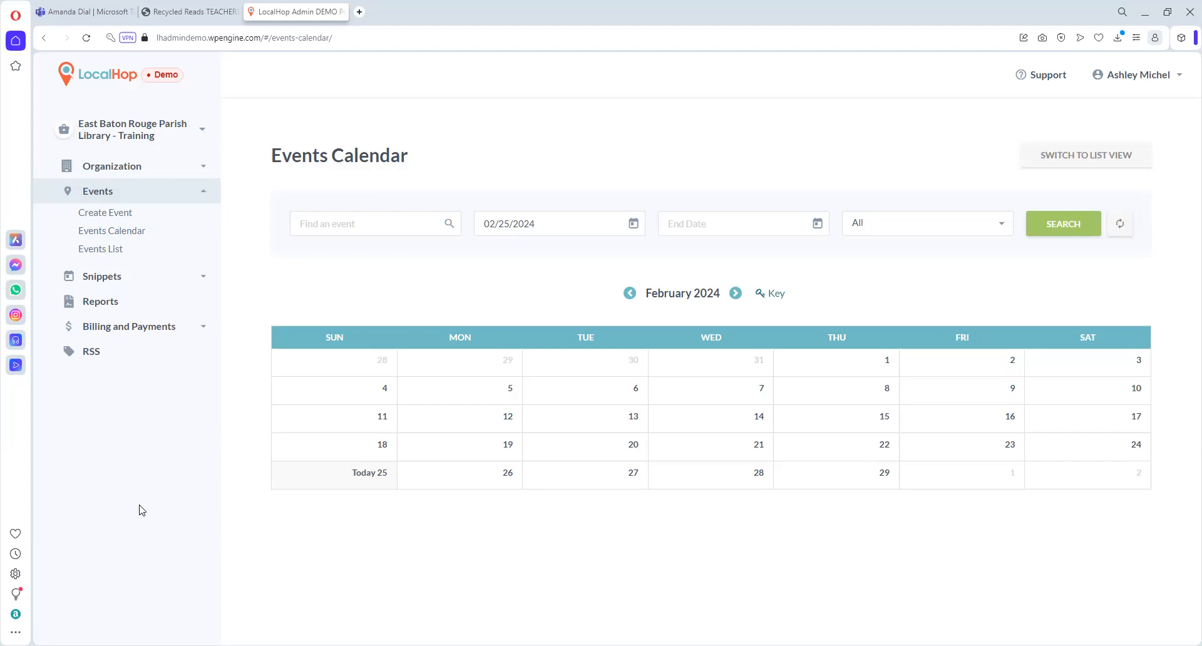
click(177, 172)
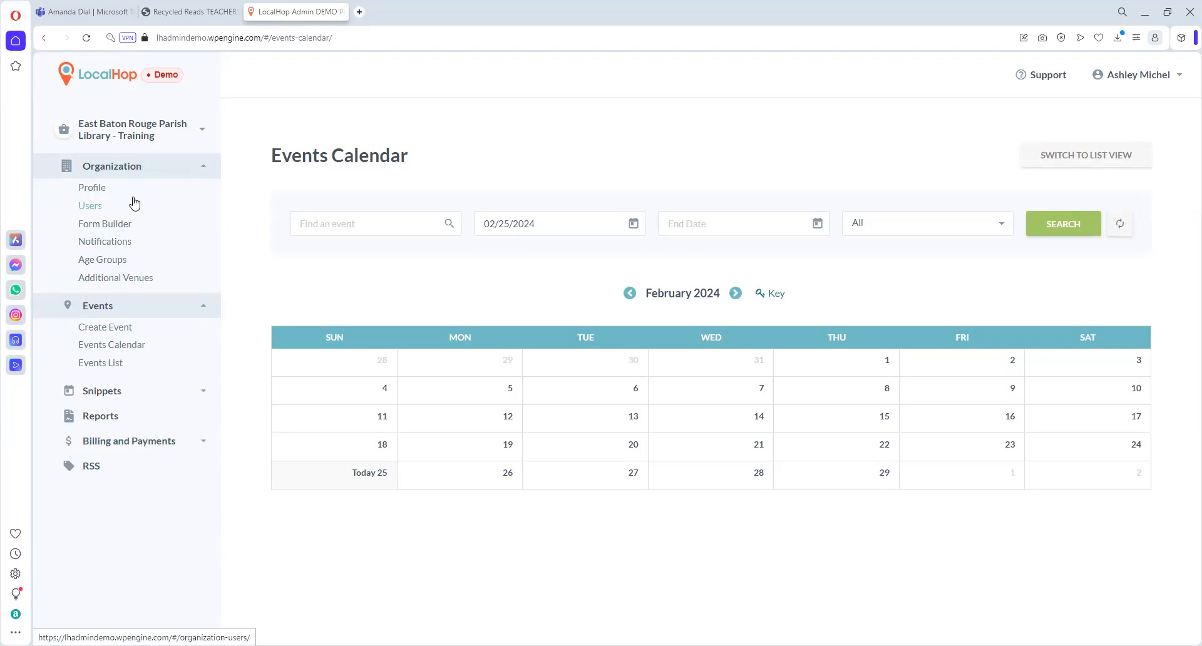
click(90, 188)
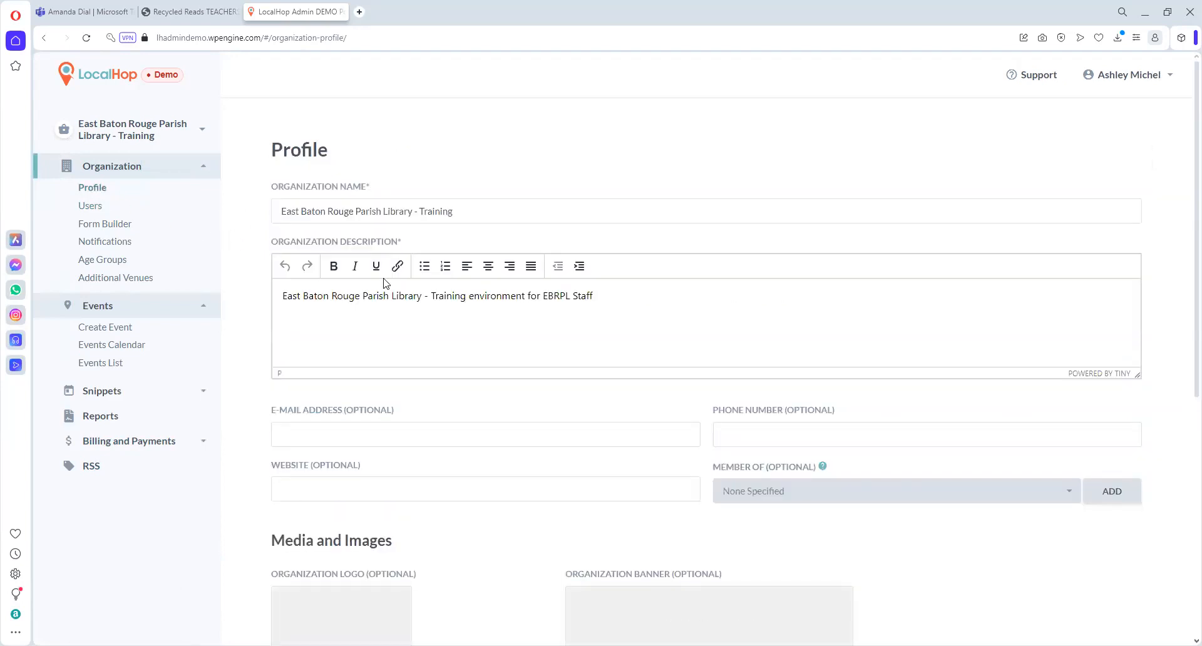
scroll(334, 417, down, 1)
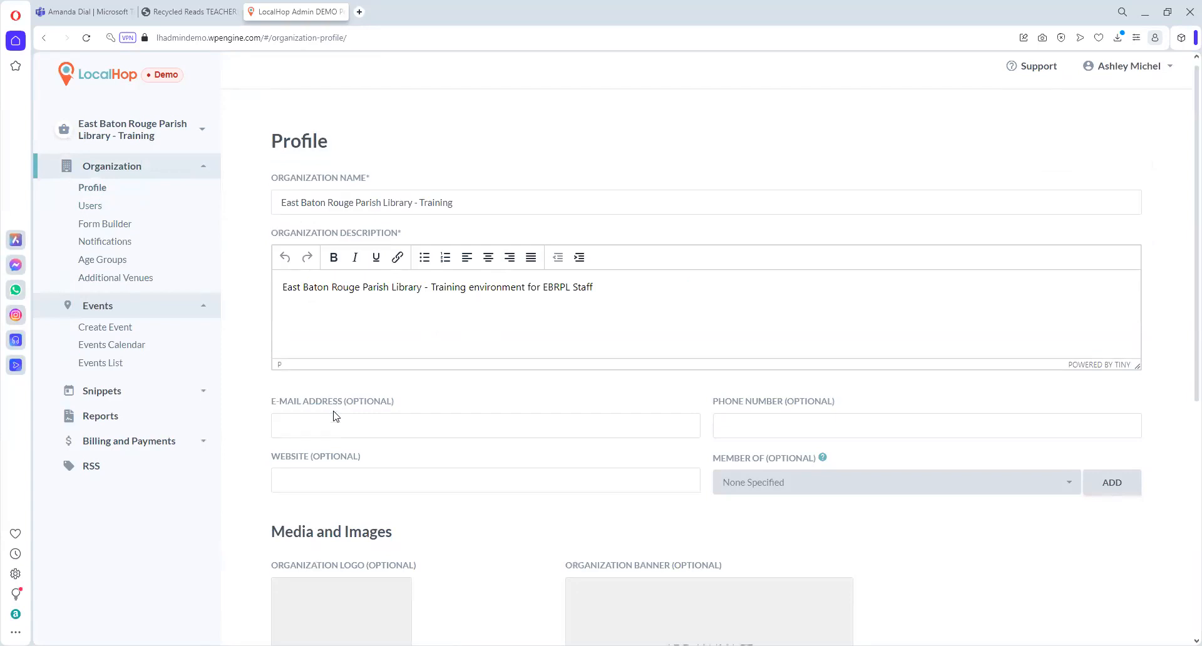
scroll(336, 411, down, 2)
scroll(470, 271, up, 3)
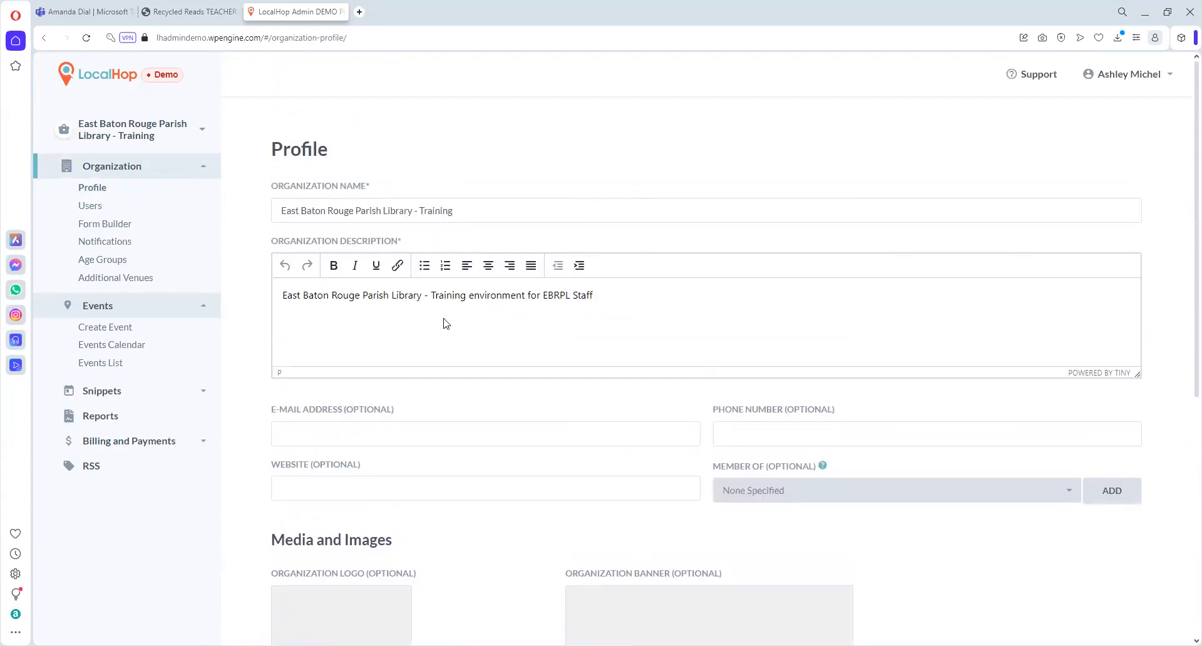
scroll(414, 451, down, 2)
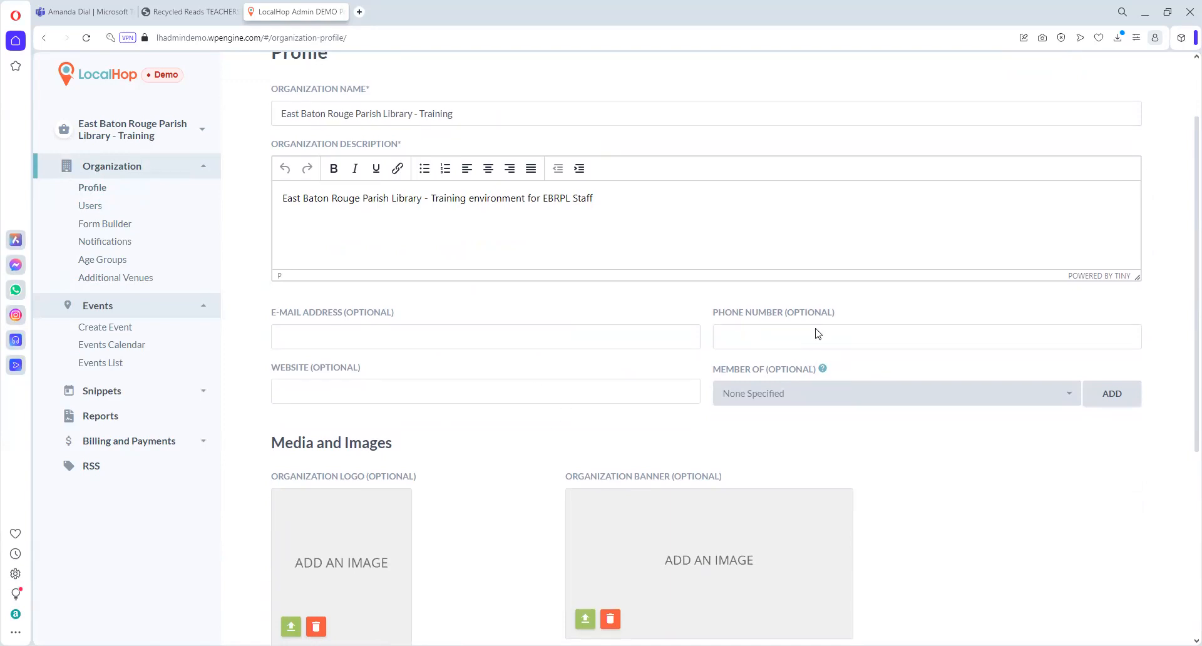
scroll(667, 415, down, 4)
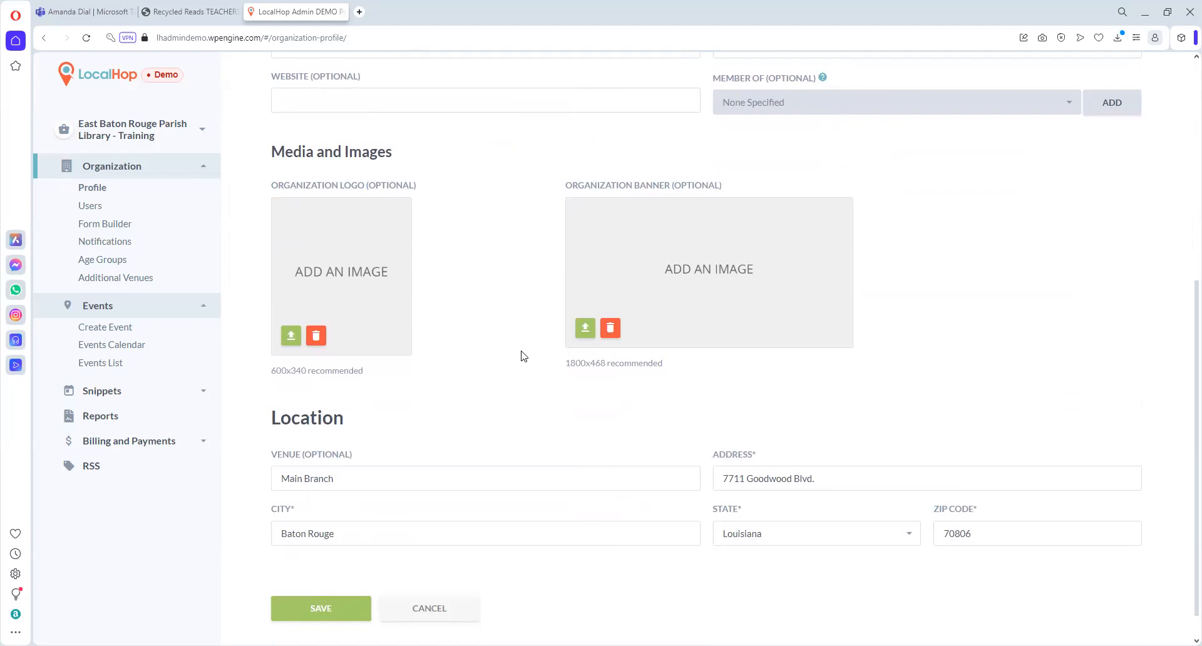
scroll(524, 356, down, 1)
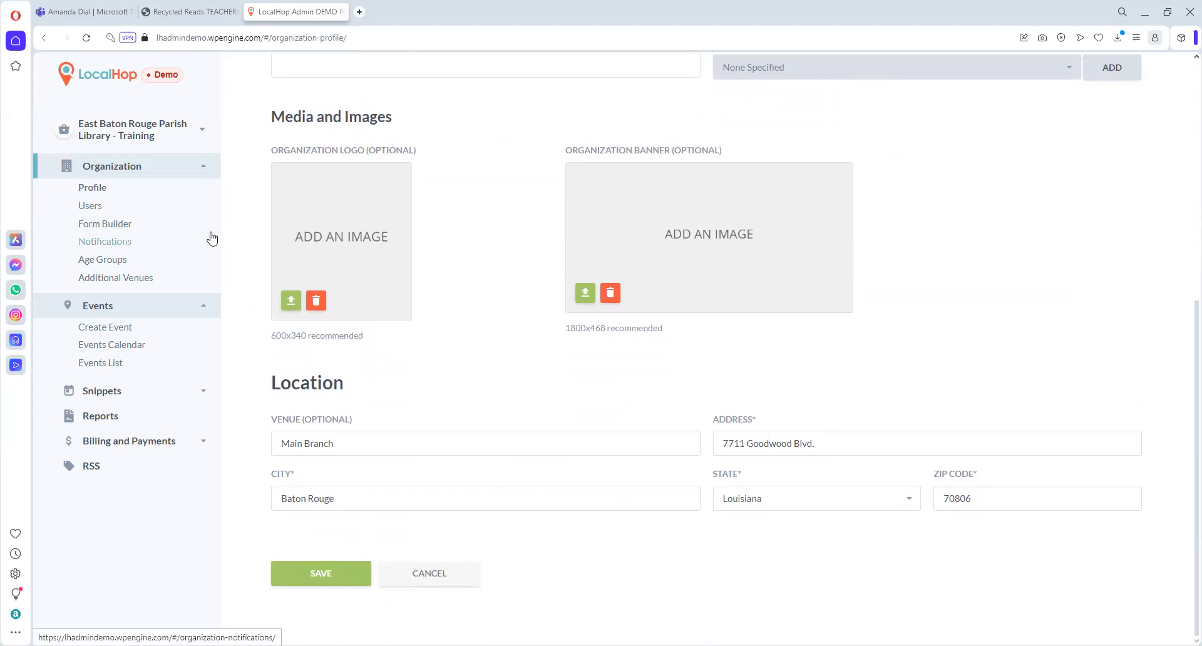
- View the organization's user list and open the option for adding a user
click(91, 209)
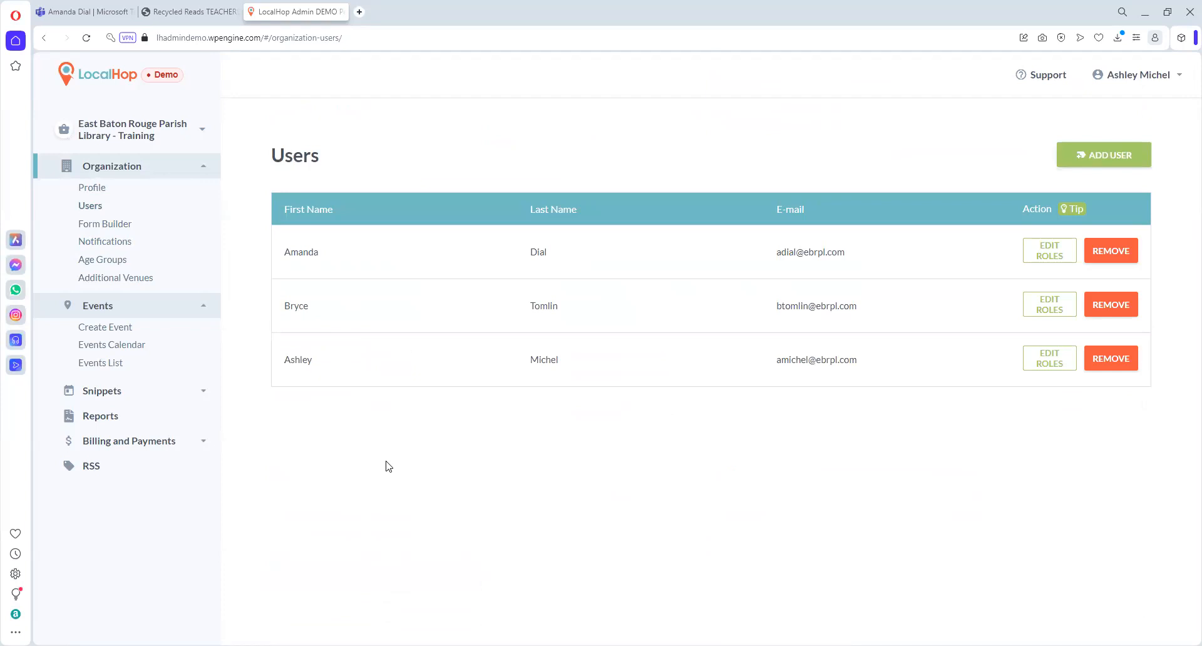
click(1103, 155)
- Open the existing Recycled Reads registration form in the form builder and compare its fields with the Recycled Reads TEACHERS ONLY Sale signup page
click(112, 225)
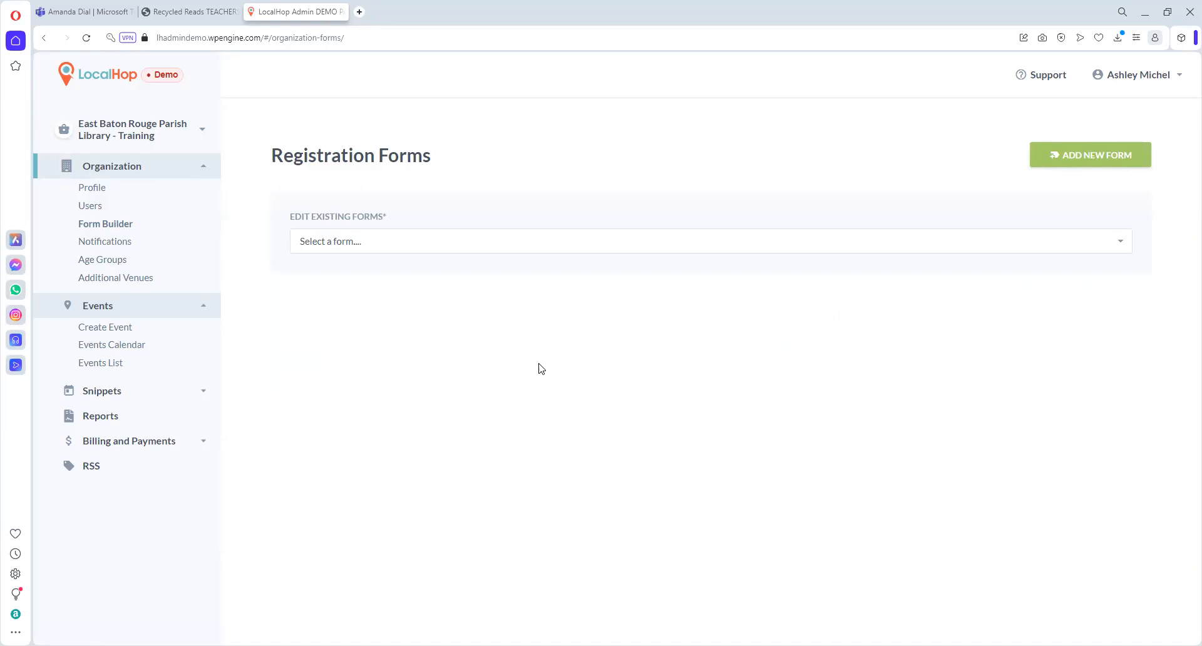
click(1069, 244)
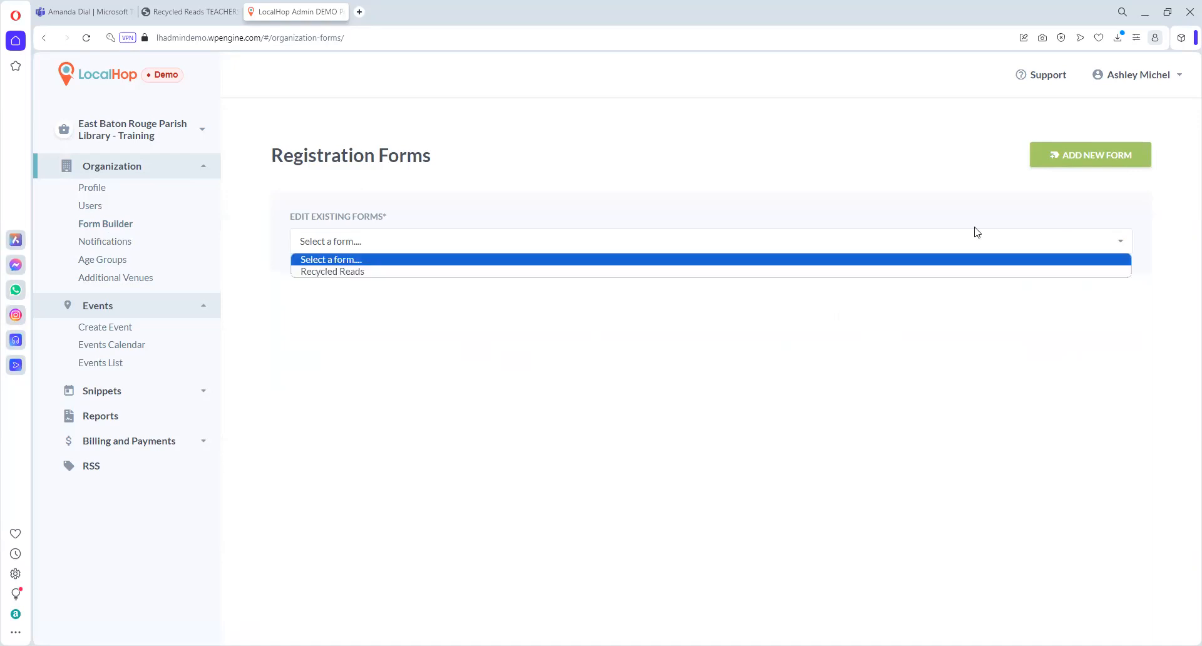
click(469, 272)
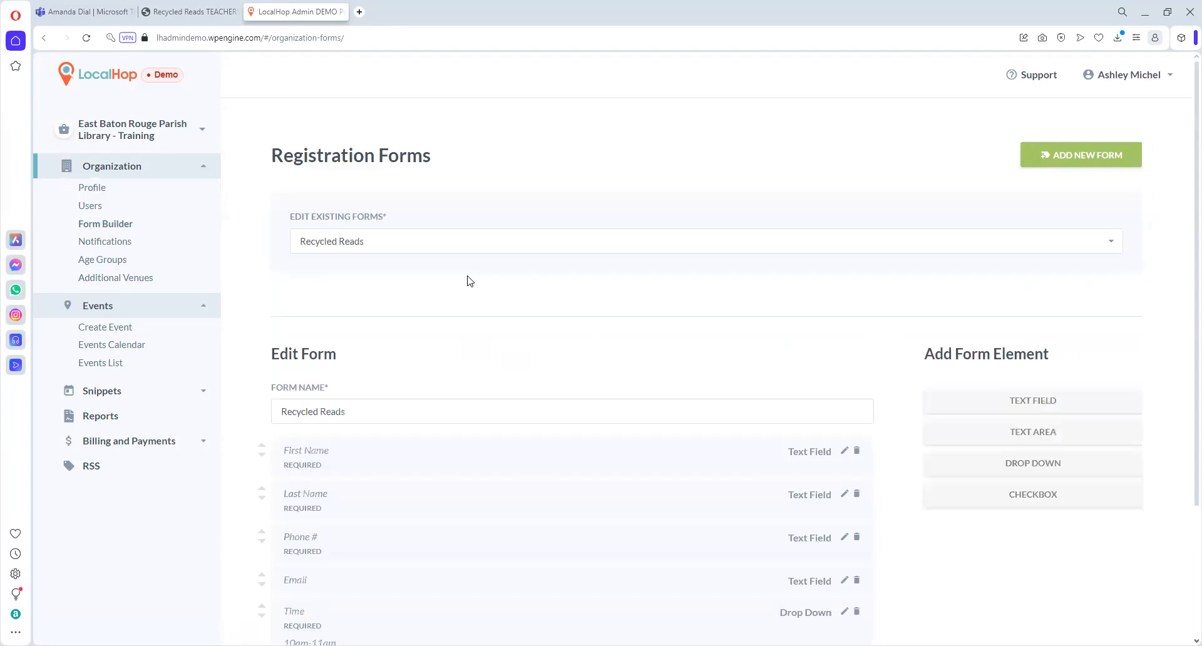
click(182, 14)
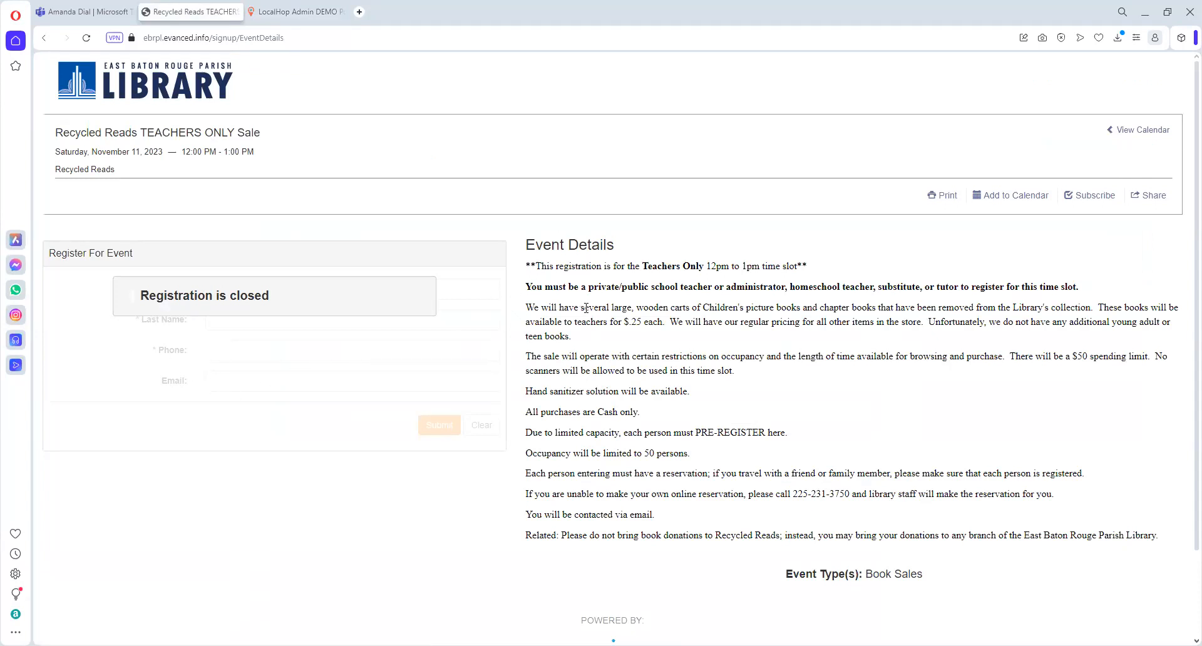
click(311, 22)
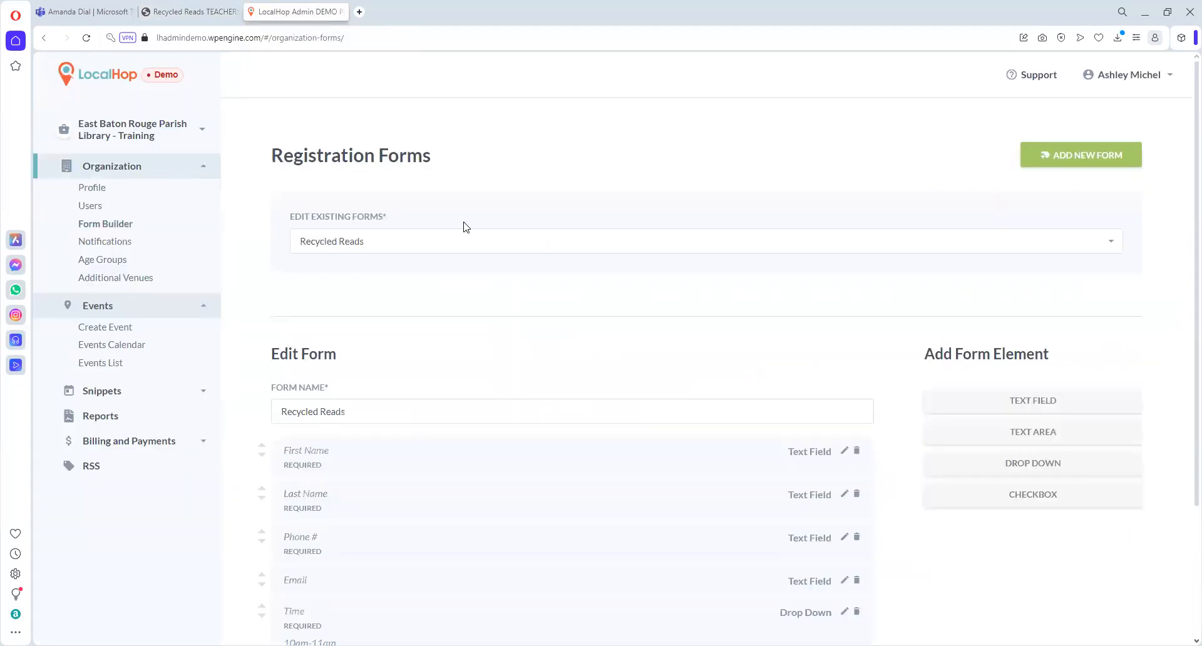
scroll(330, 340, down, 2)
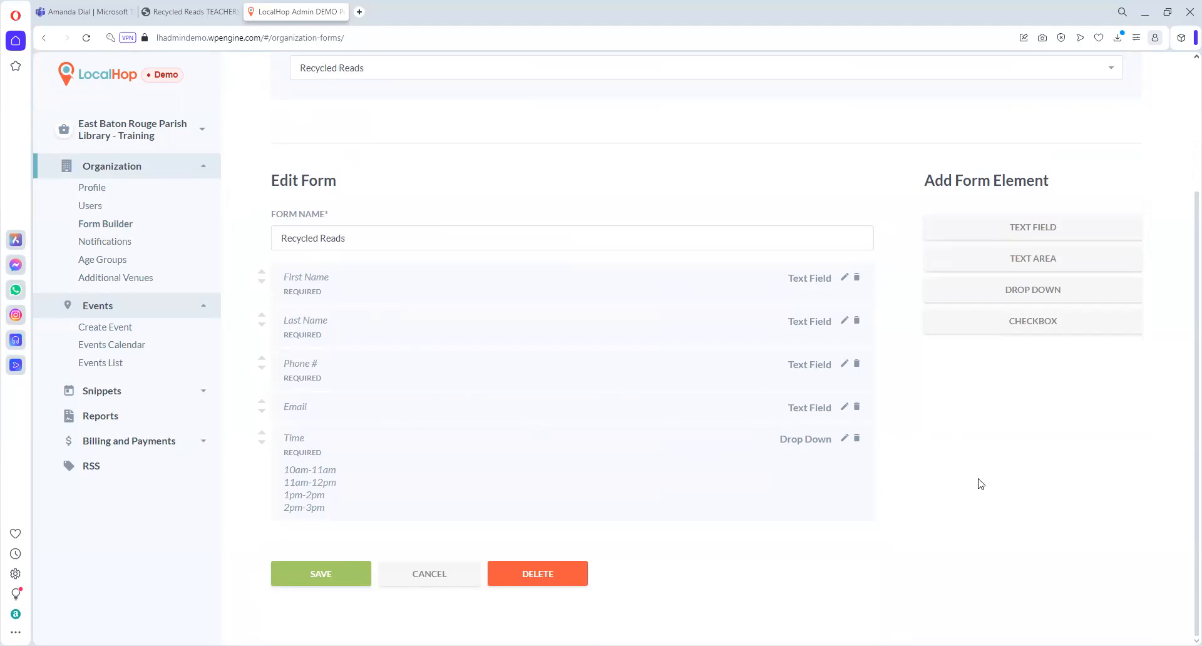
scroll(949, 414, up, 3)
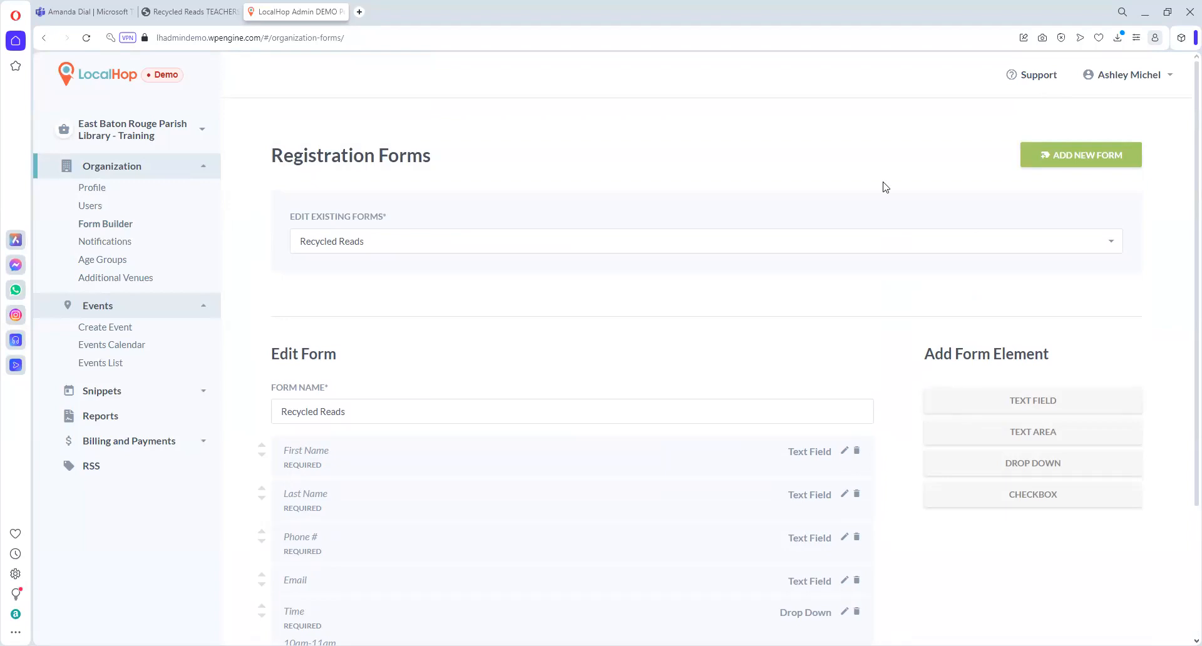
- Start a new registration form named "Storytime (Sensory)"
click(1073, 159)
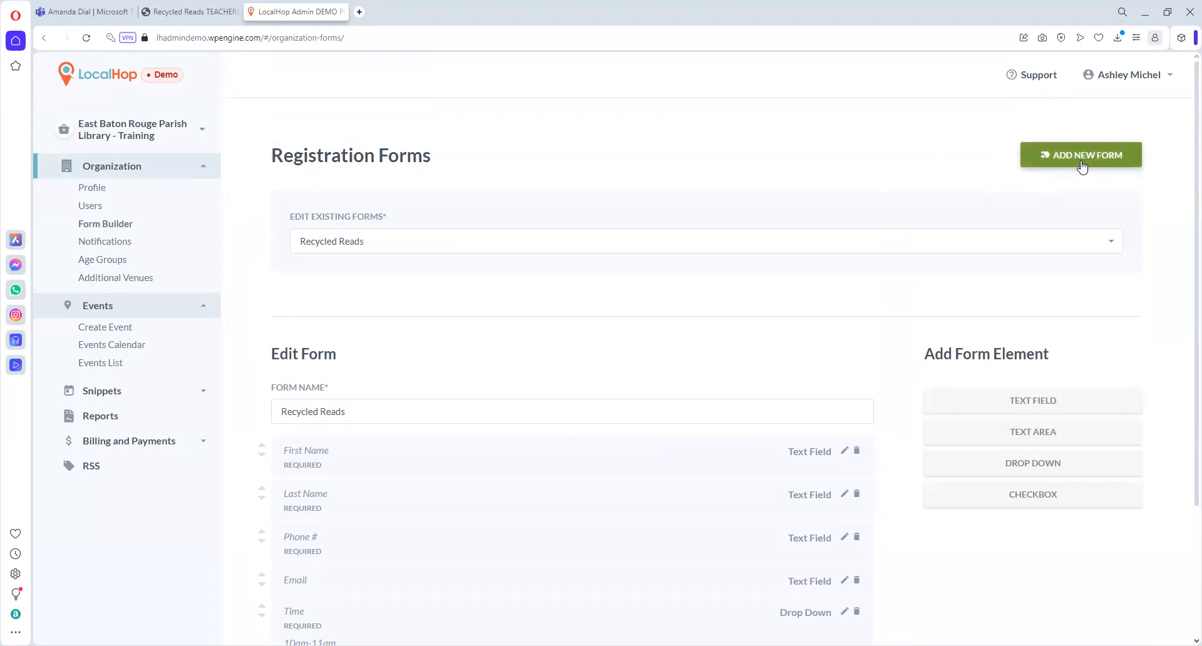
click(1083, 166)
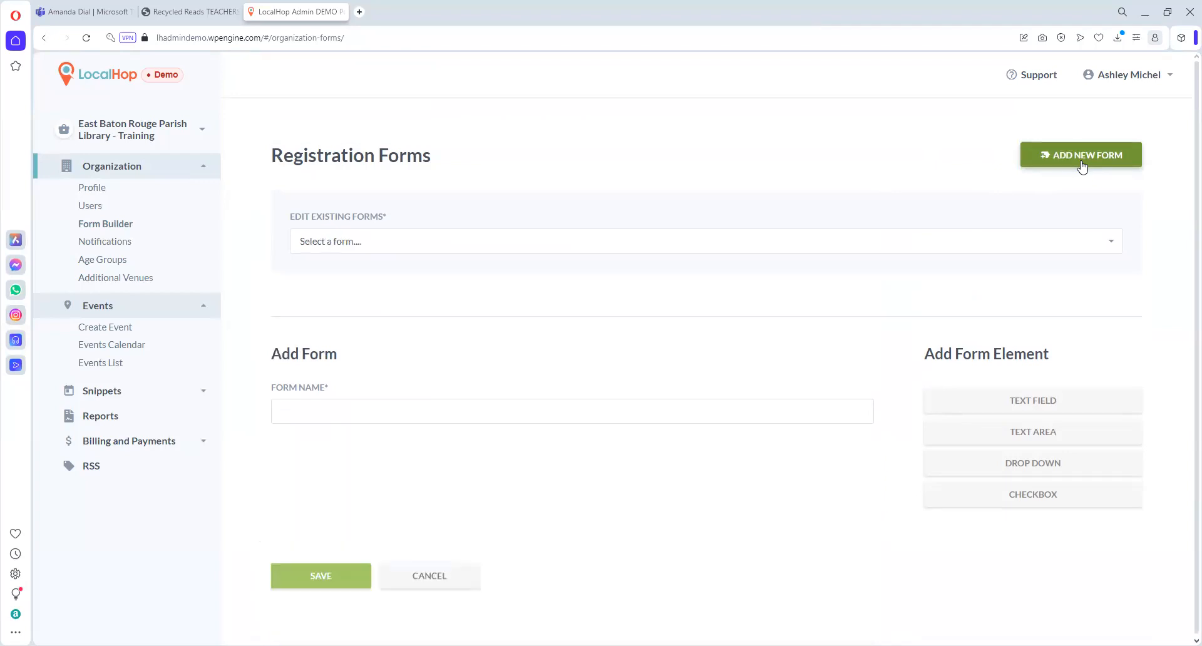
click(481, 410)
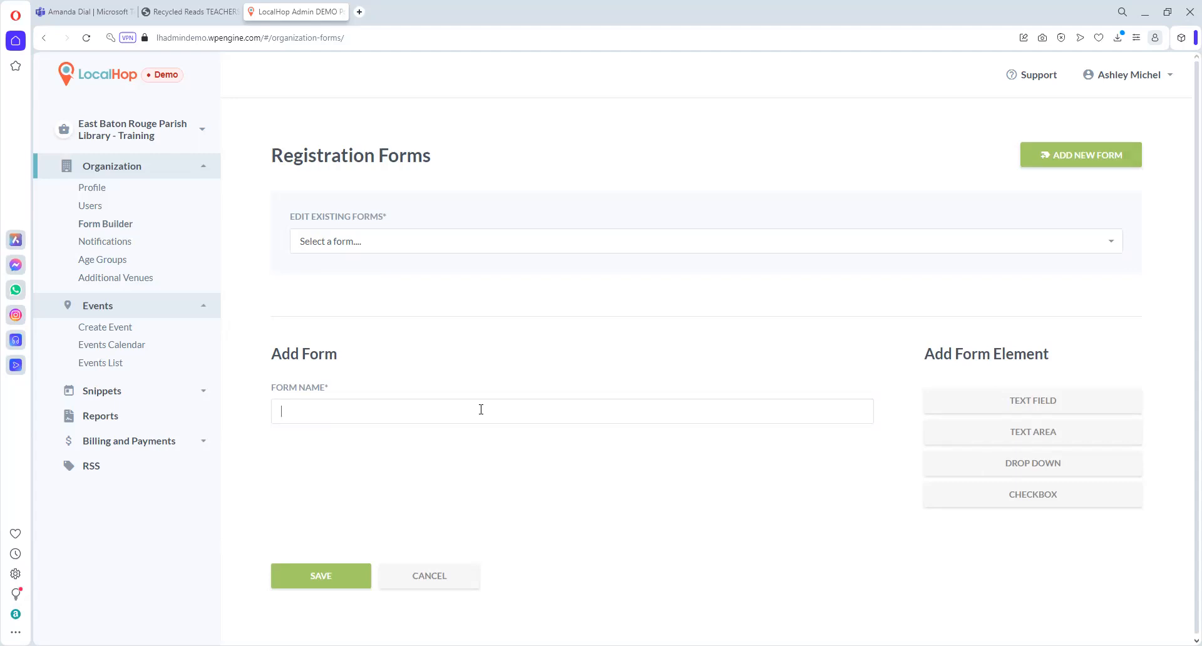
text(Storytime (Sensory))
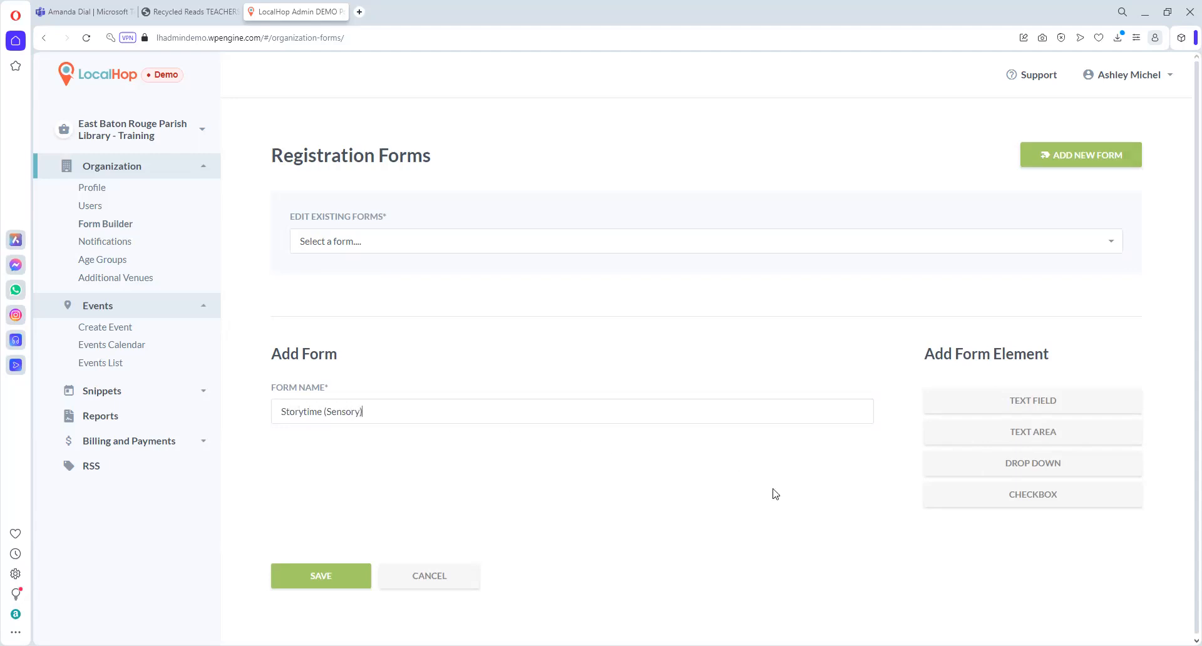
- Add a required text field labelled "Full Name" to the form
click(1025, 406)
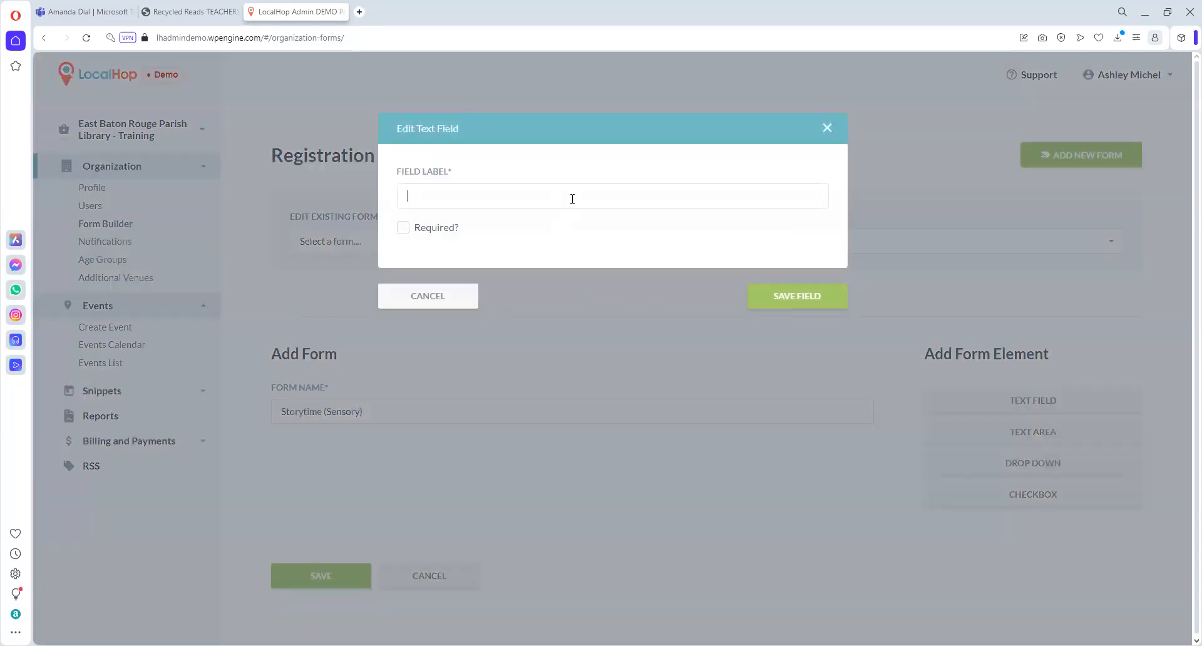
text(Full Name)
click(781, 303)
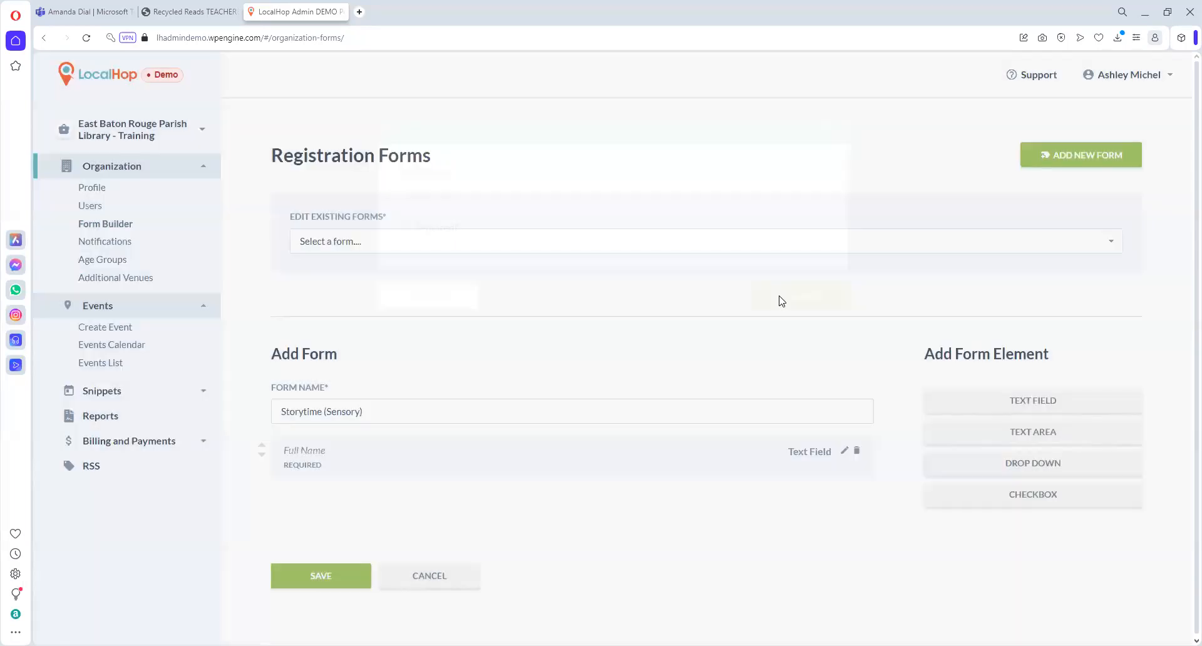
- Add an optional text area labelled "Special Needs?" to the form
click(983, 437)
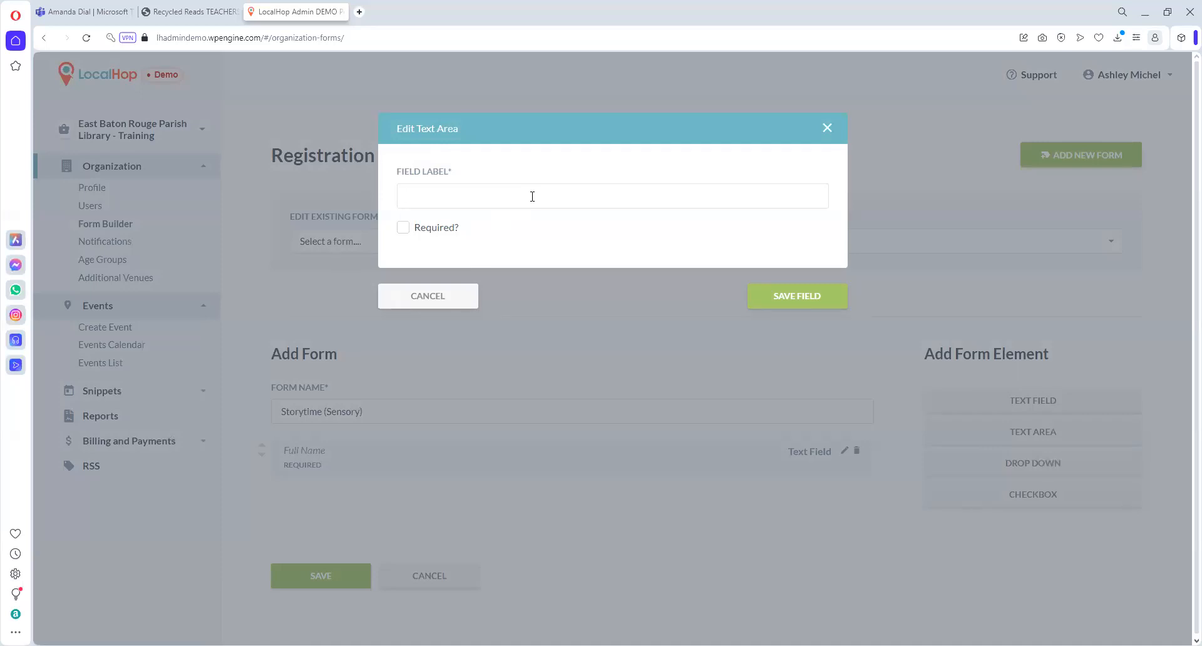
text(SPecial)
key(BackSpace)
key(BackSpace)
key(BackSpace)
key(BackSpace)
key(BackSpace)
key(BackSpace)
key(BackSpace)
text(pecial Needs?)
click(788, 302)
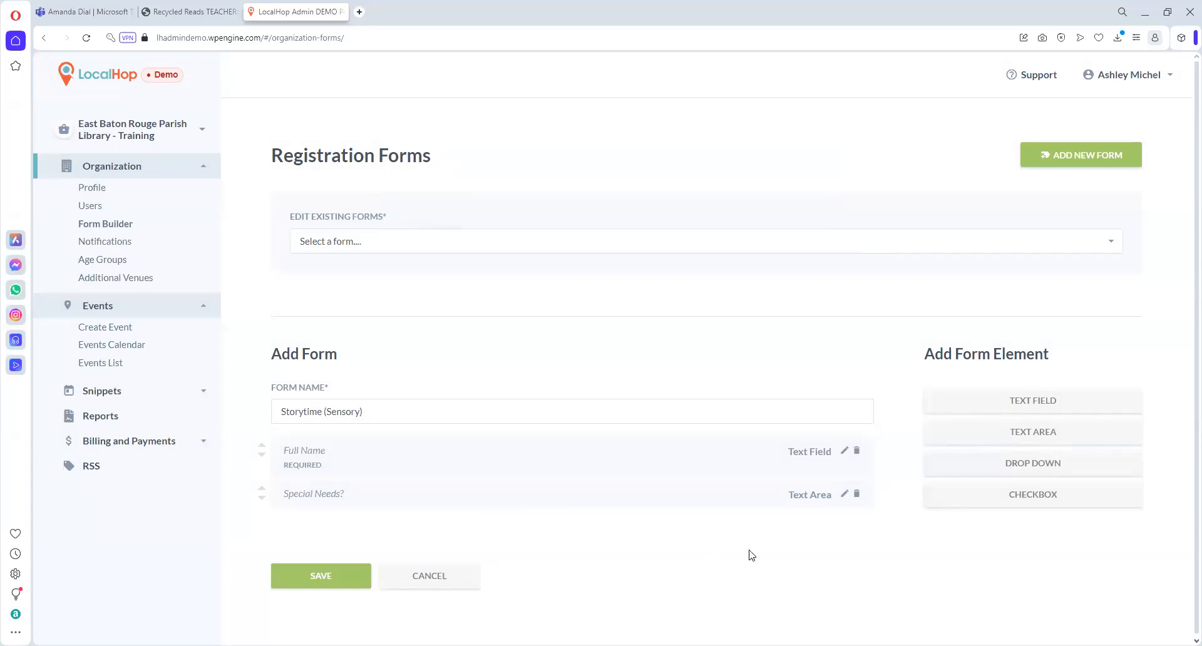
- Add a required drop-down labelled "Number of Children Attending" with the options 1, 2 and 3
scroll(753, 556, down, 1)
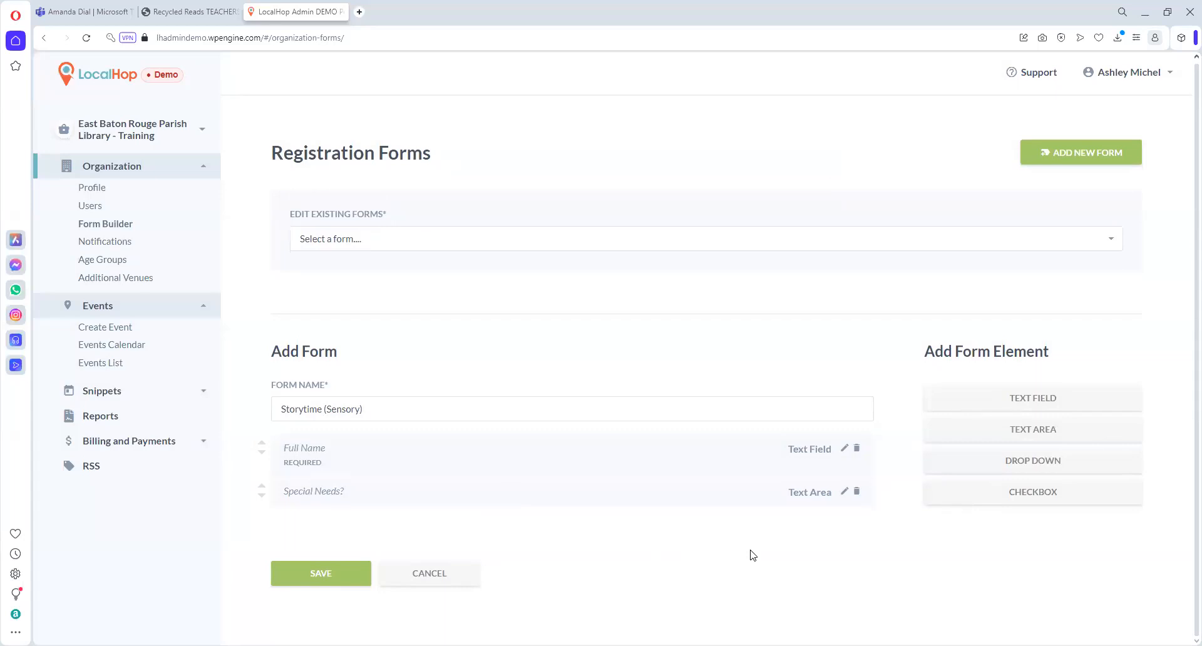
click(1049, 471)
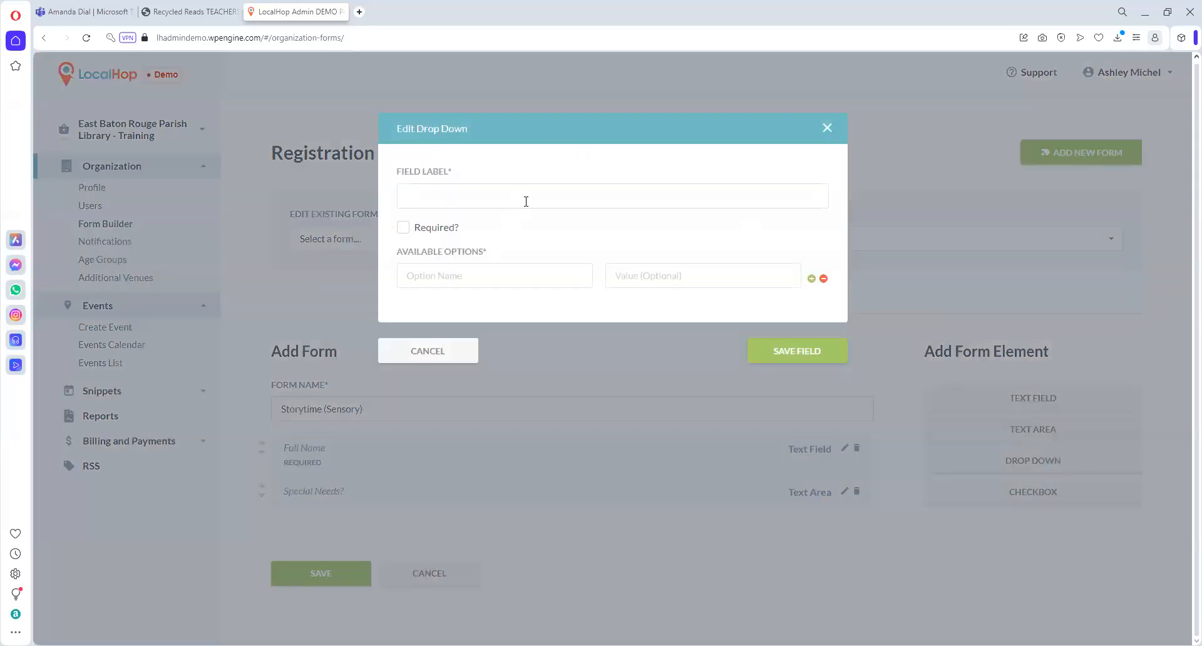
text(Number of Children Attending)
click(402, 232)
text(1)
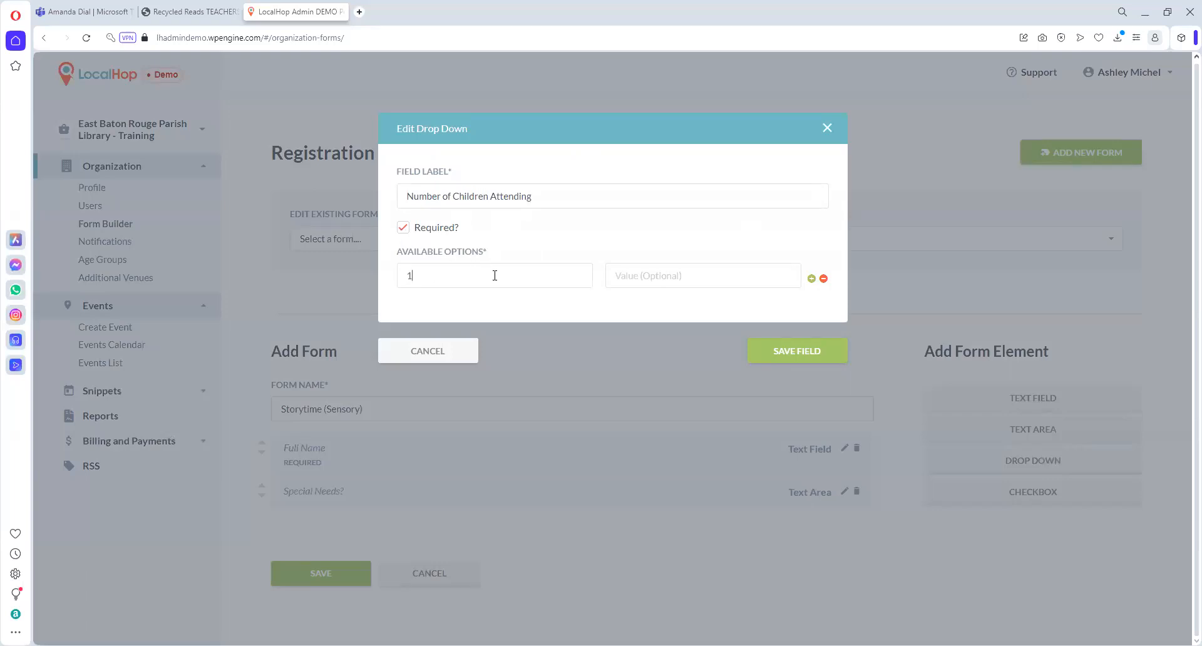
click(811, 280)
click(495, 319)
text(2)
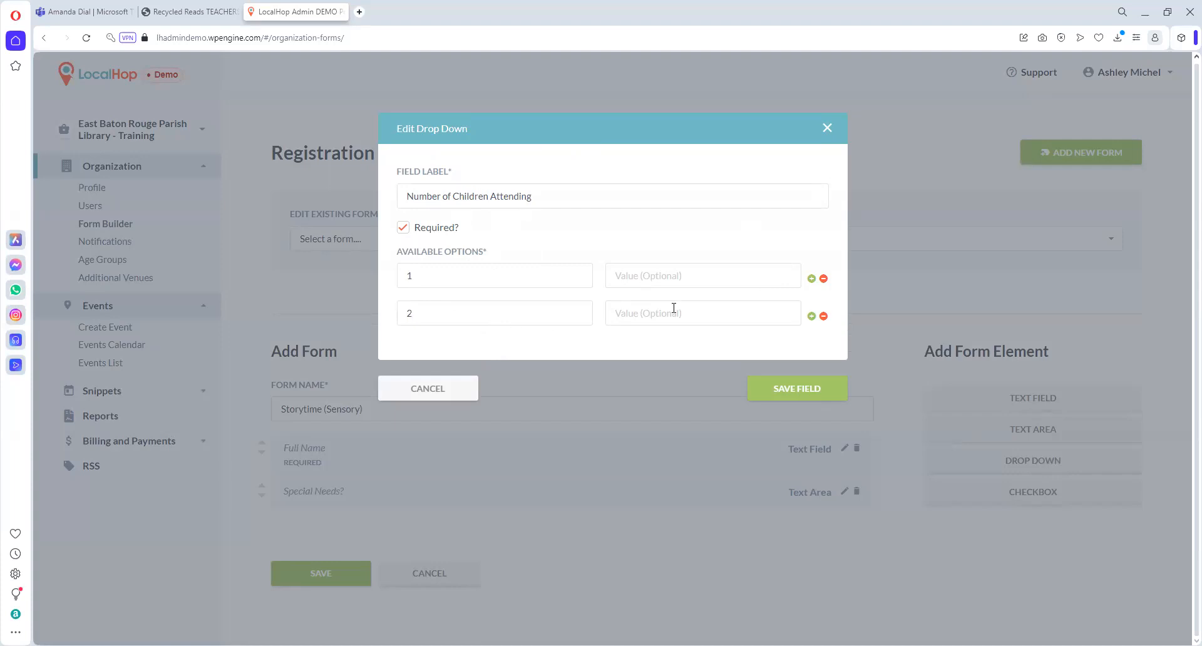
click(813, 317)
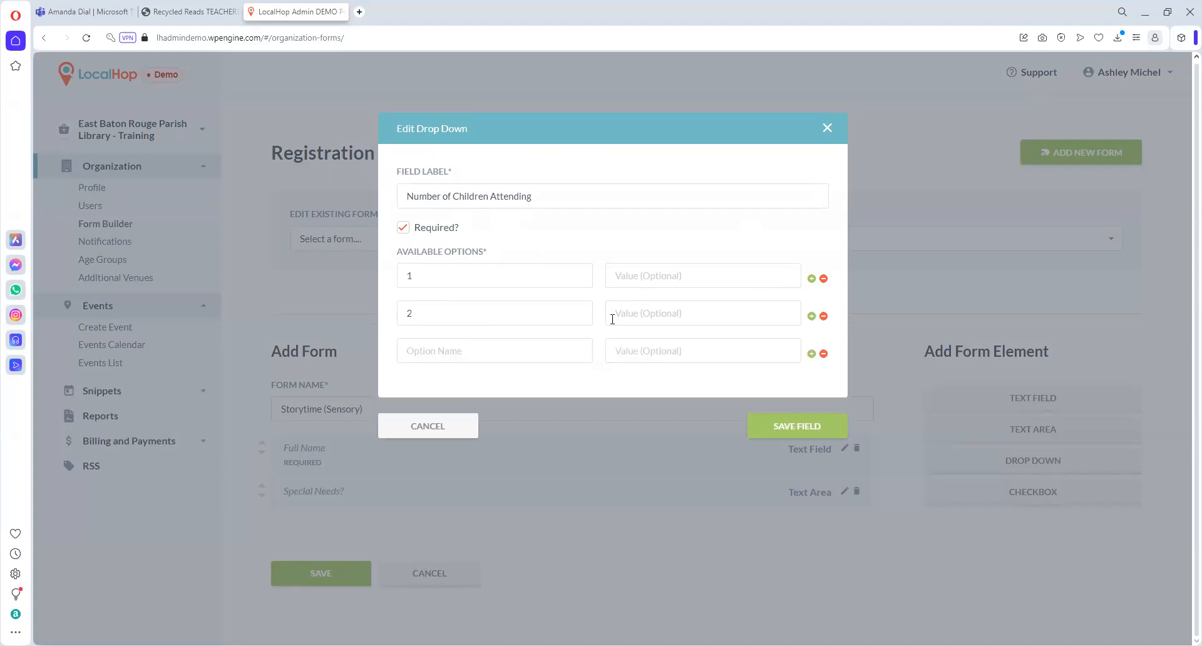
click(456, 356)
text(3)
click(793, 428)
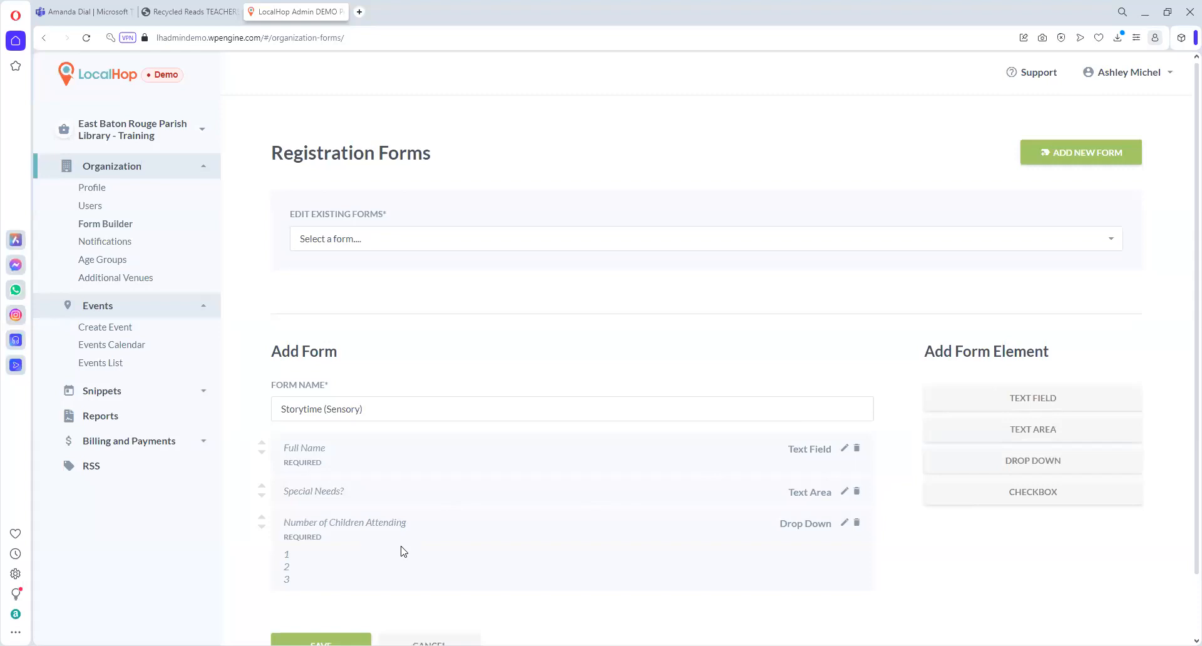
scroll(403, 551, down, 2)
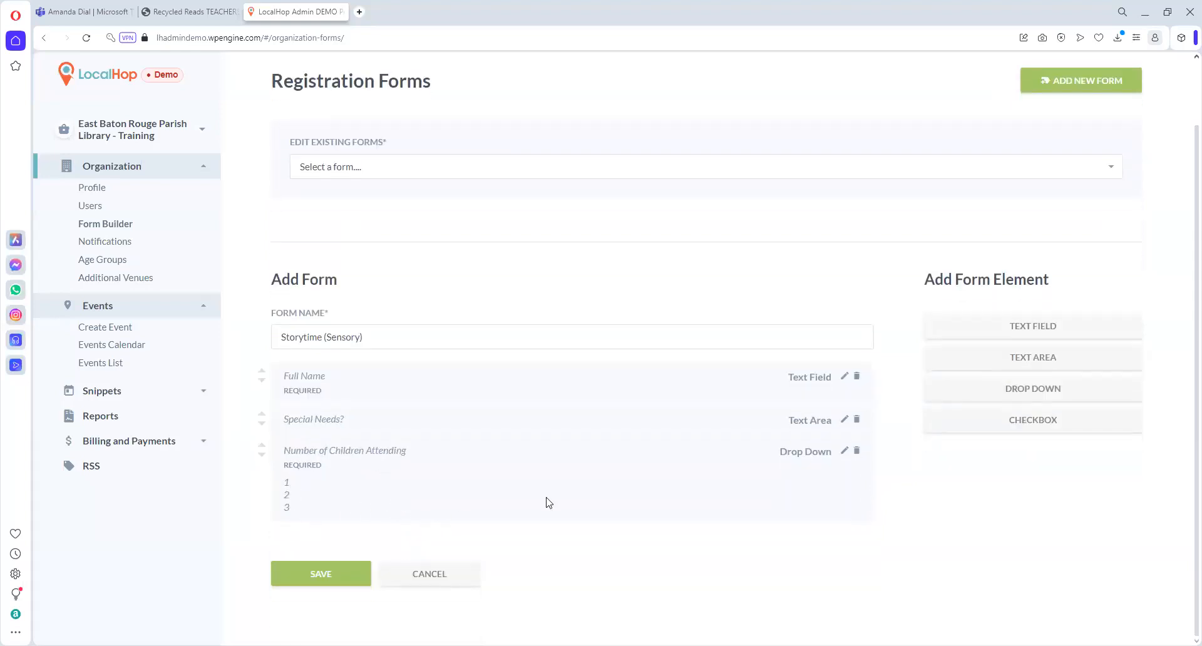
click(1057, 432)
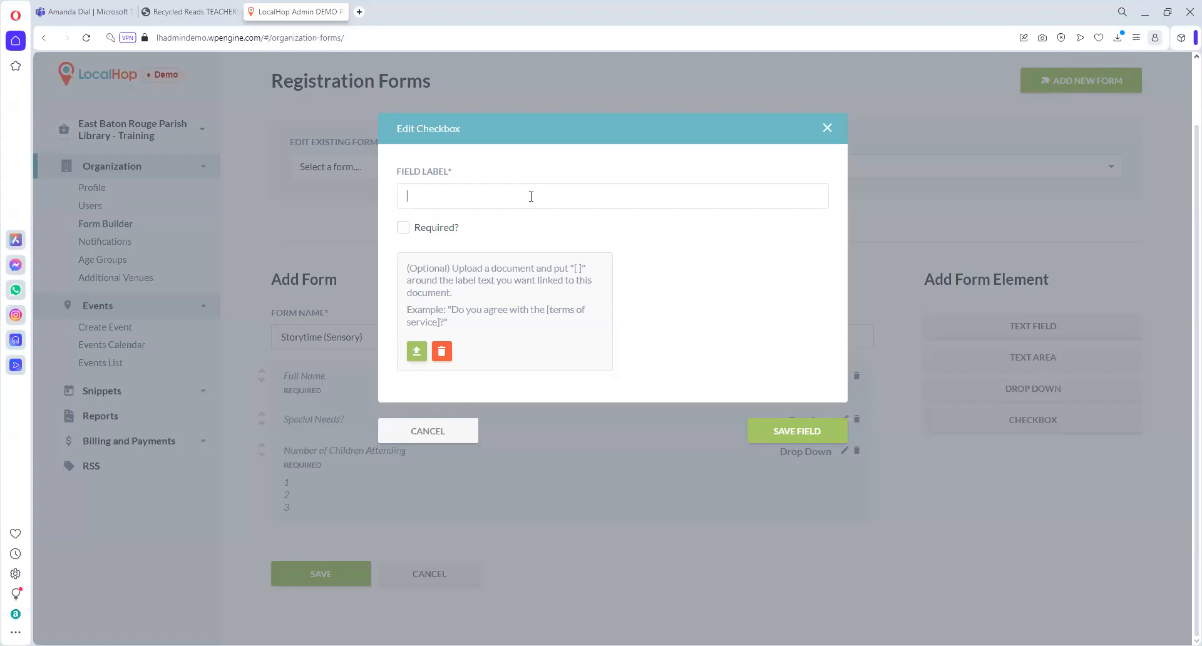
text(New Participant?)
click(415, 353)
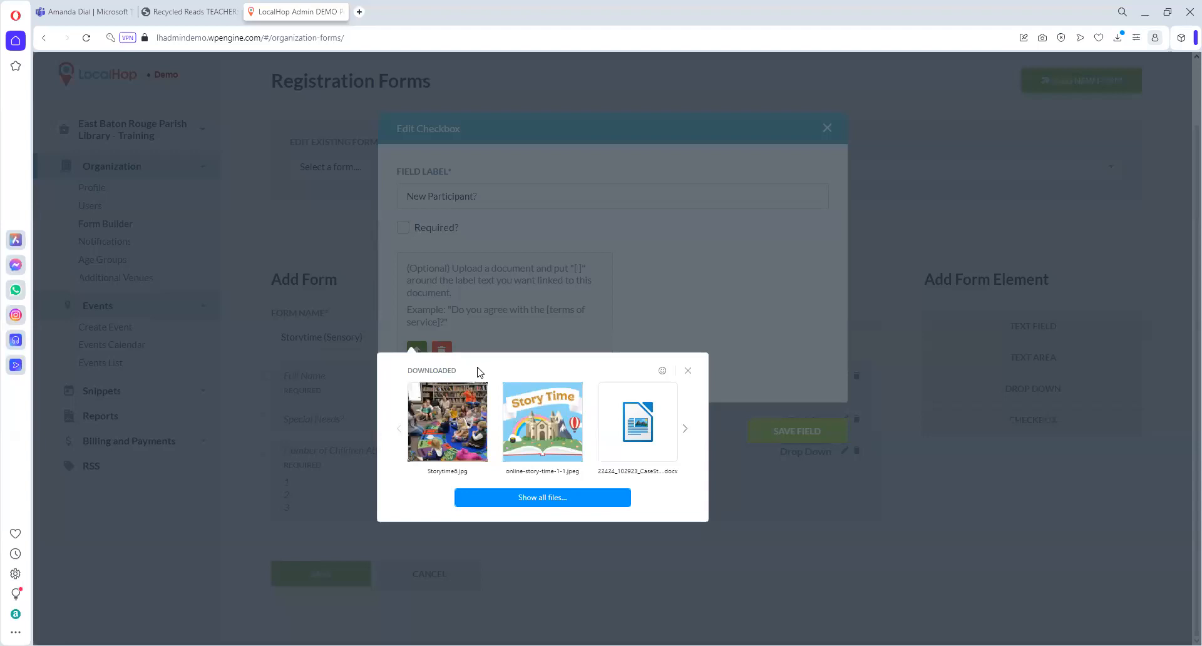
click(690, 373)
click(692, 373)
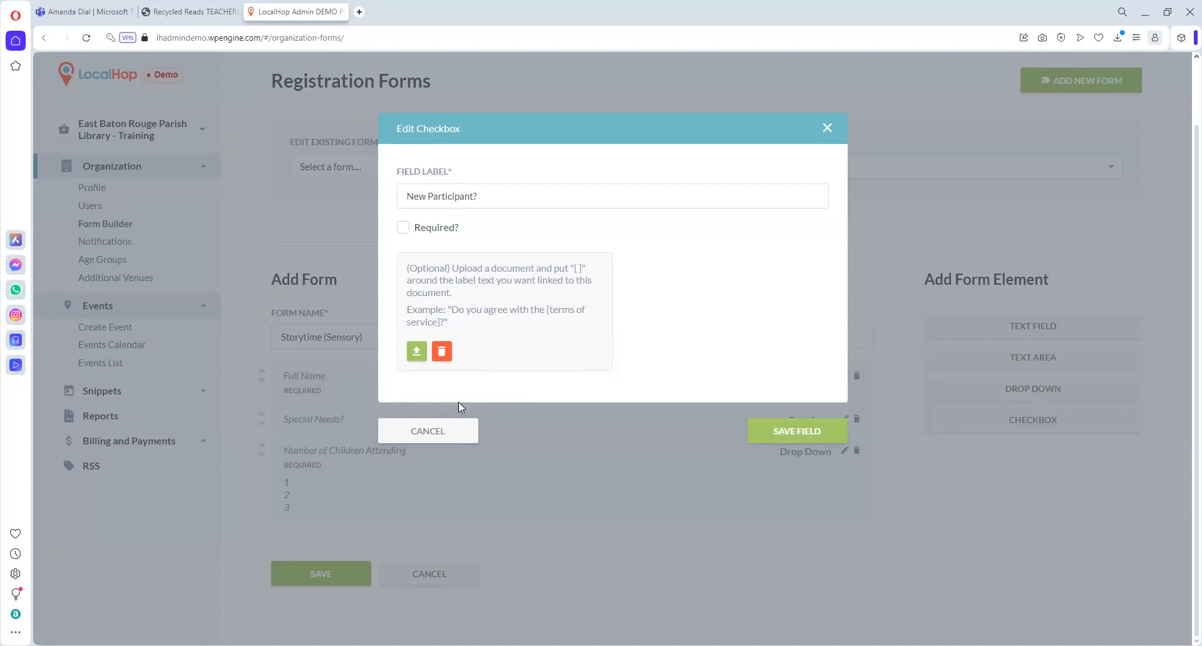
click(436, 438)
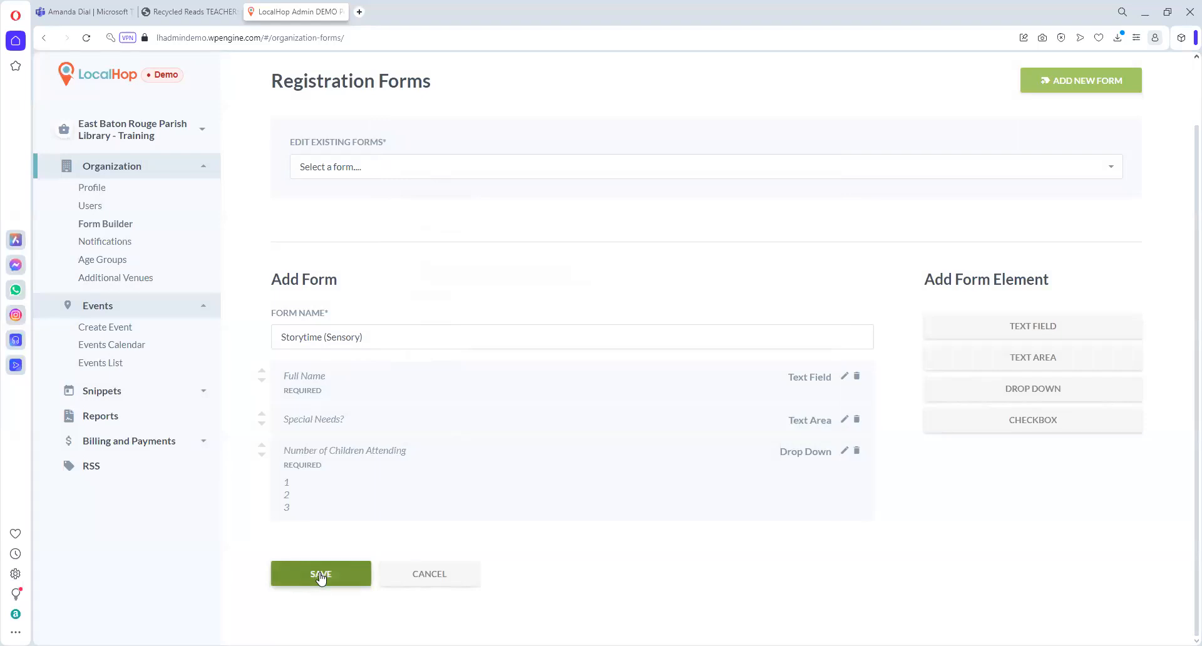
- Save the "Storytime (Sensory)" registration form and check the list of existing forms
click(321, 575)
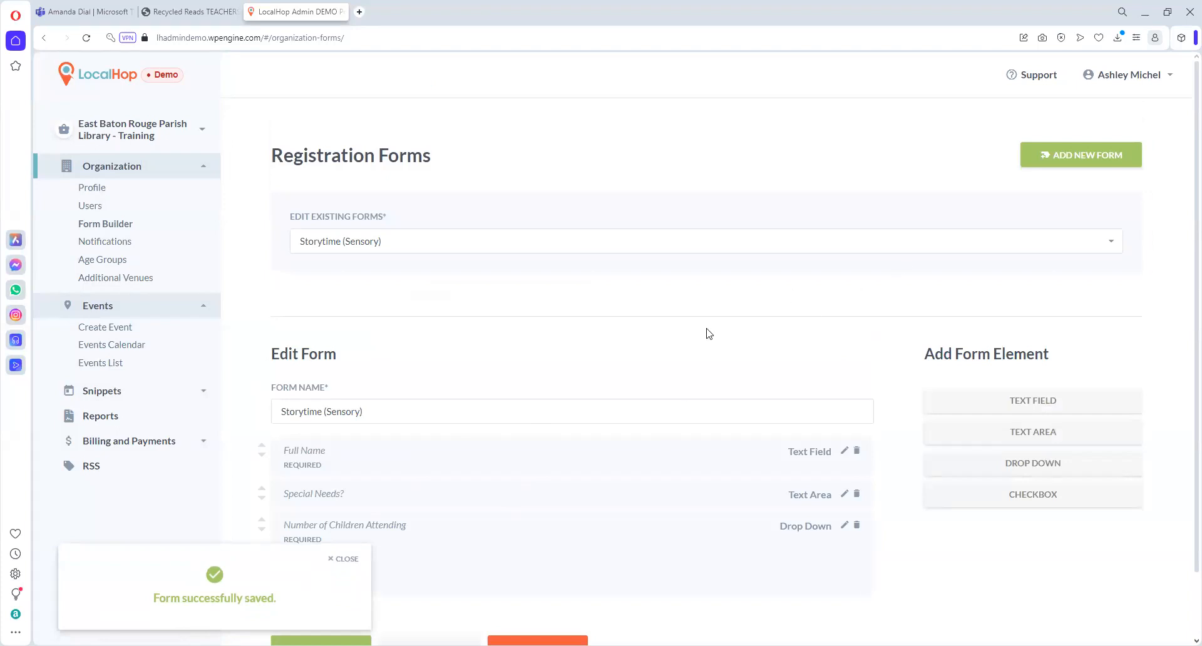
click(833, 248)
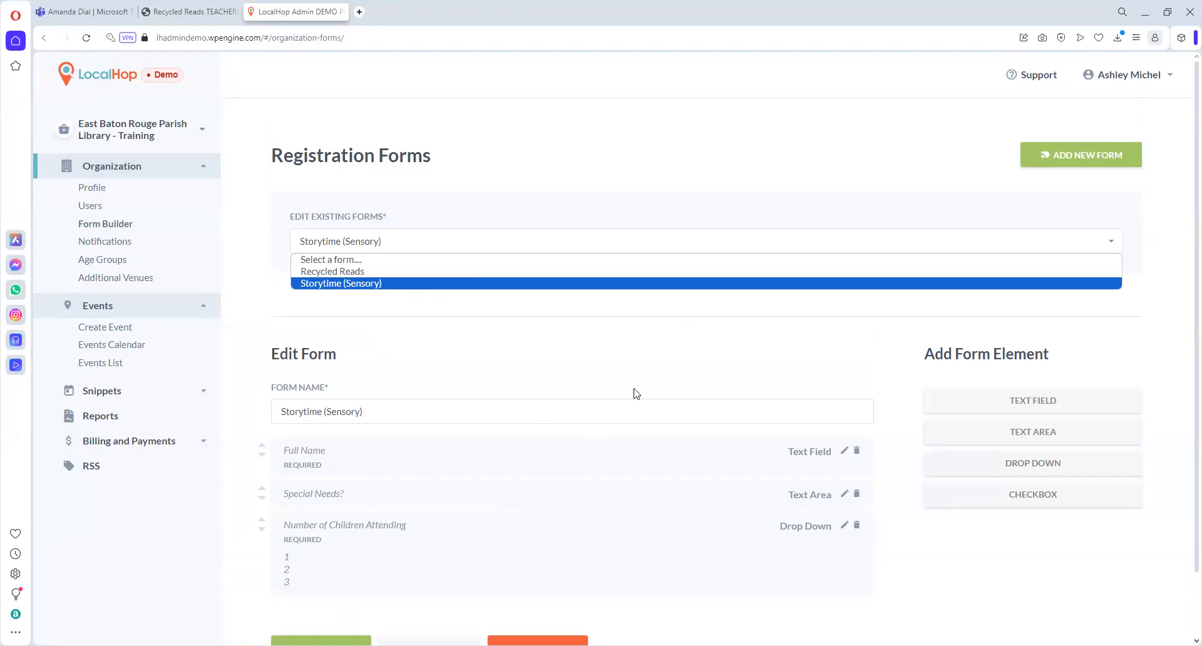
click(538, 327)
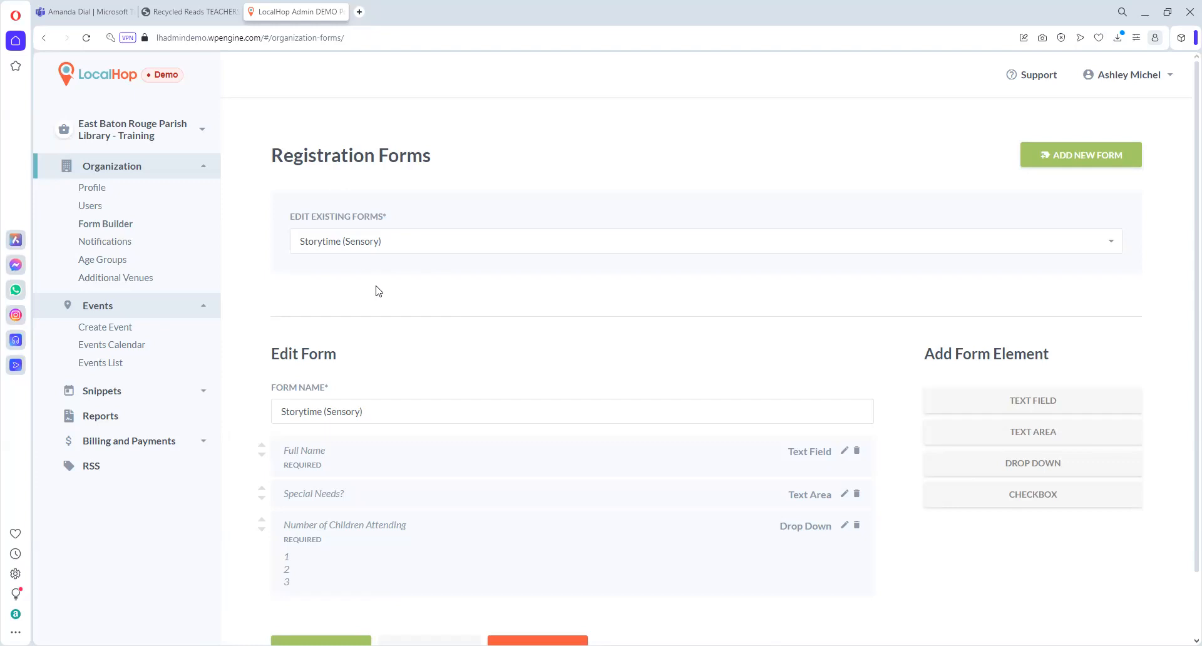
- View the organization's notification settings, and add an age group named "20Somethings" with the color #ff9900
click(115, 243)
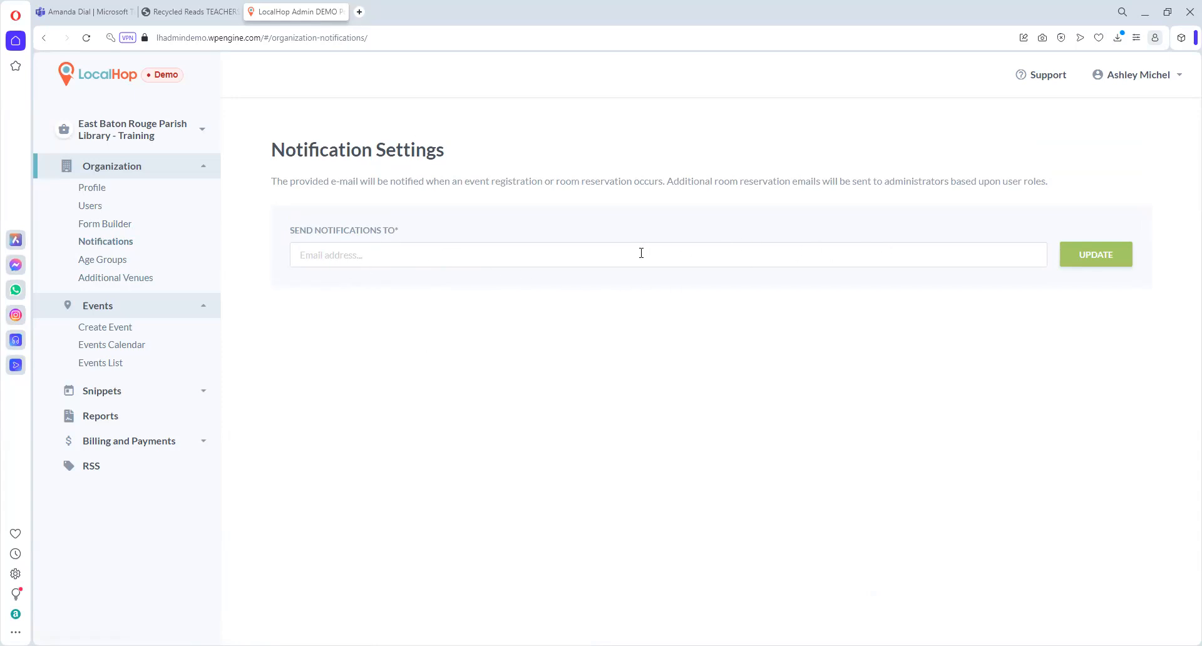
click(103, 259)
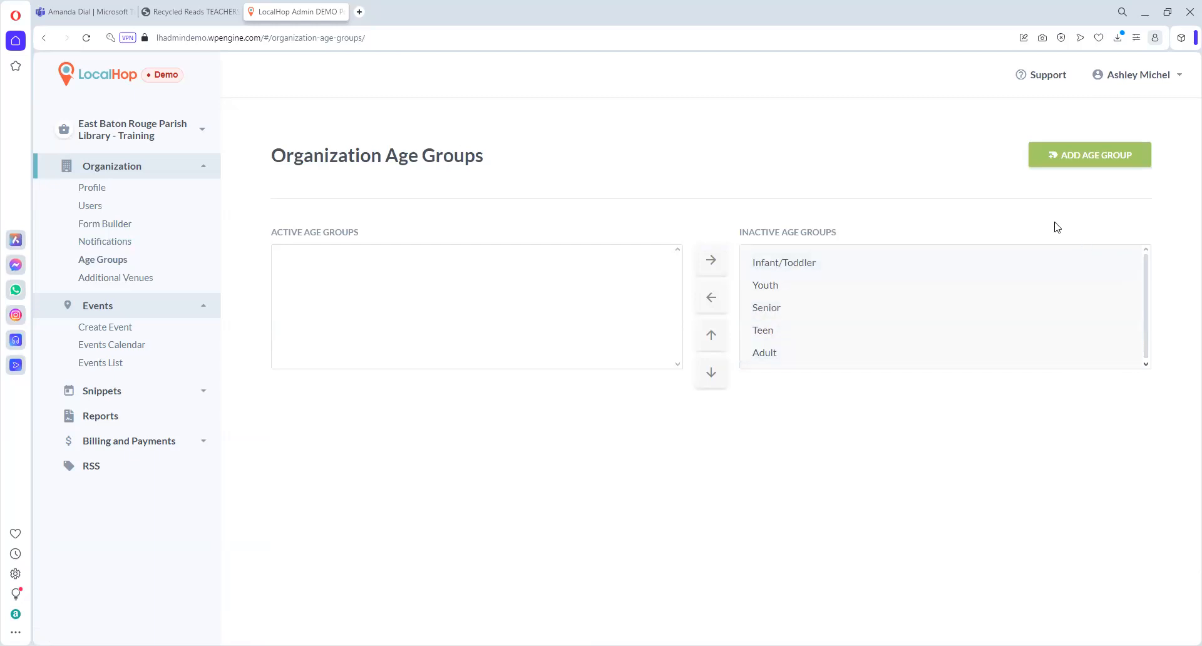
click(1071, 157)
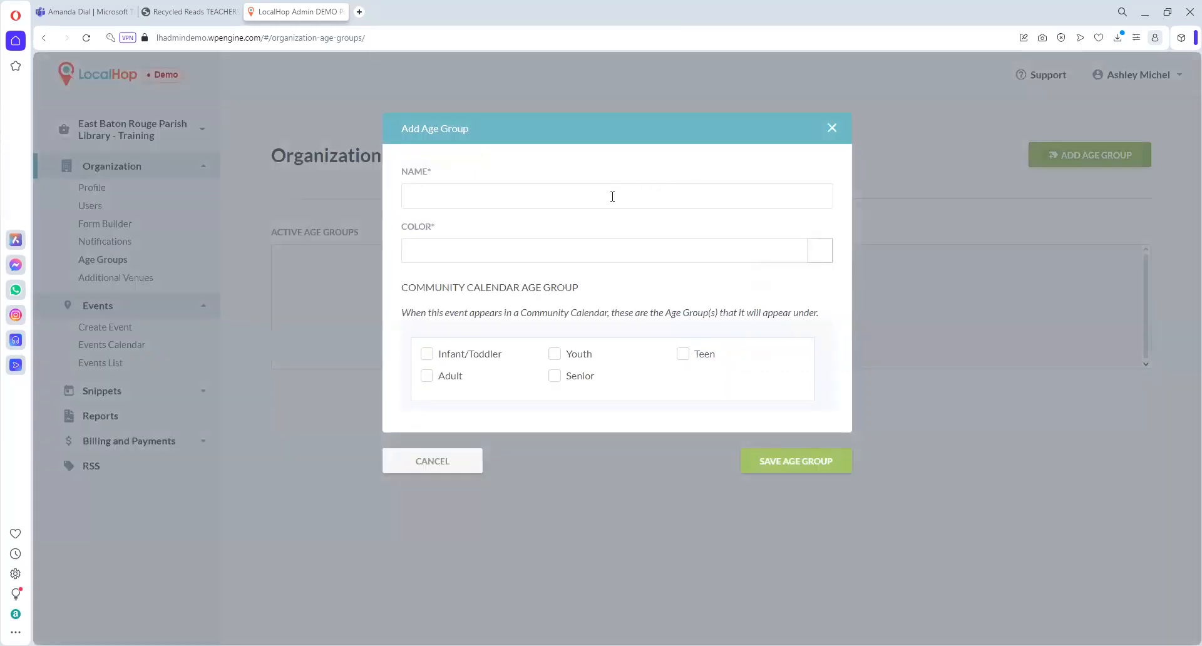
text(20Somethings)
click(816, 252)
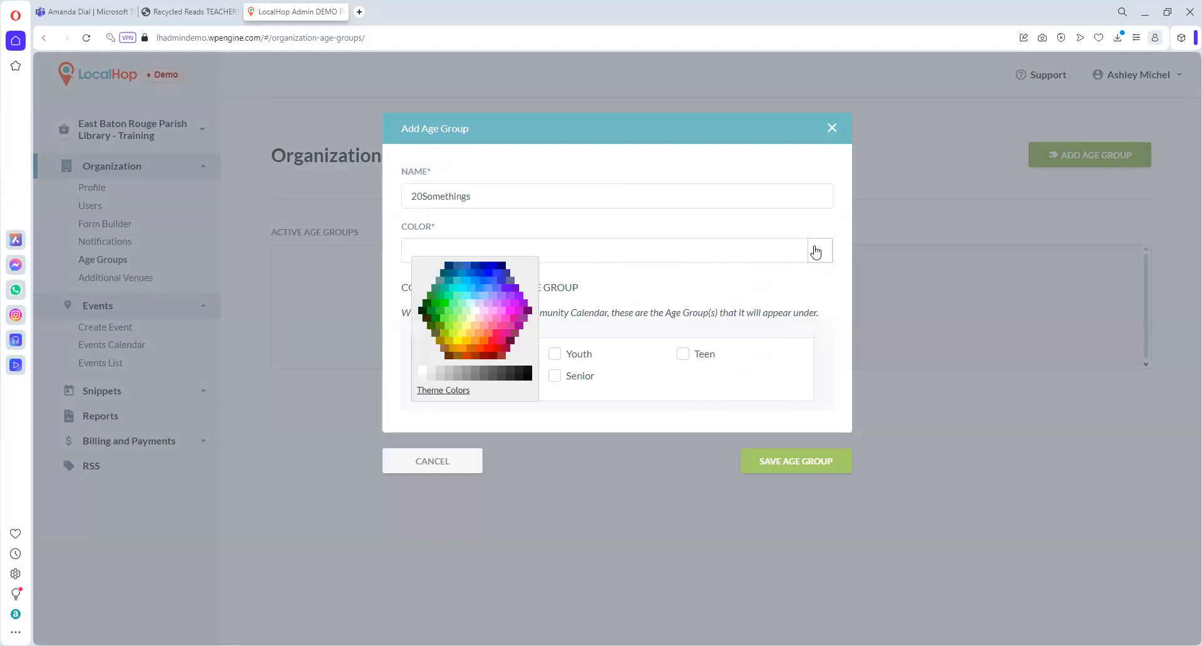
click(461, 352)
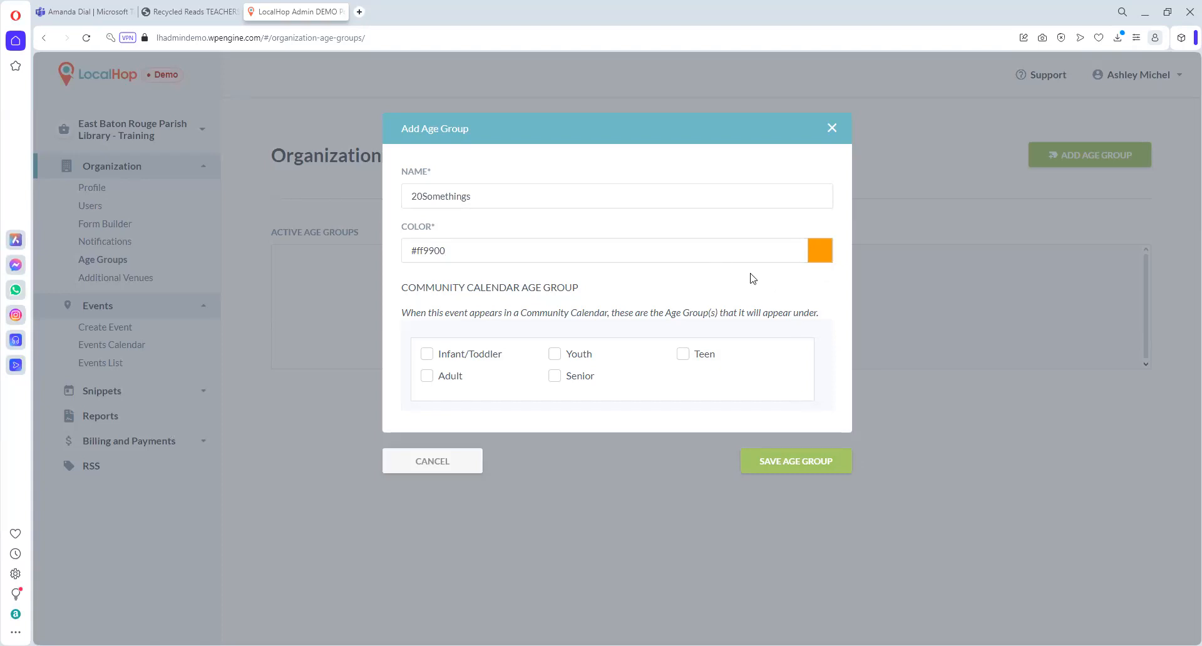
click(778, 471)
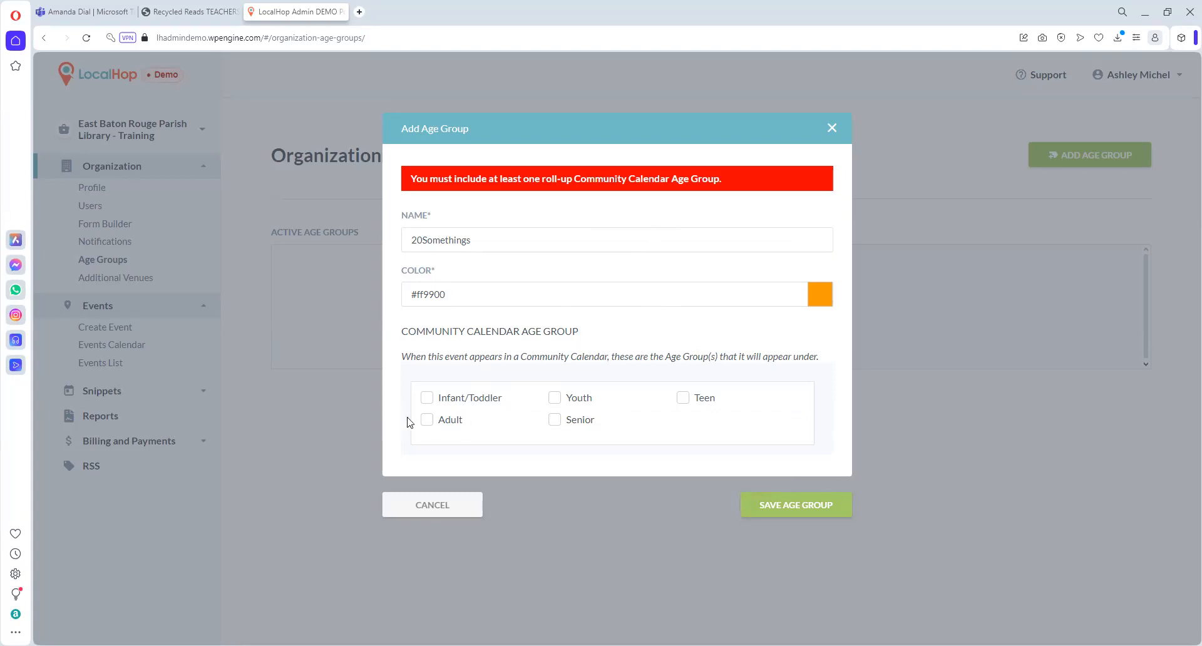
click(798, 510)
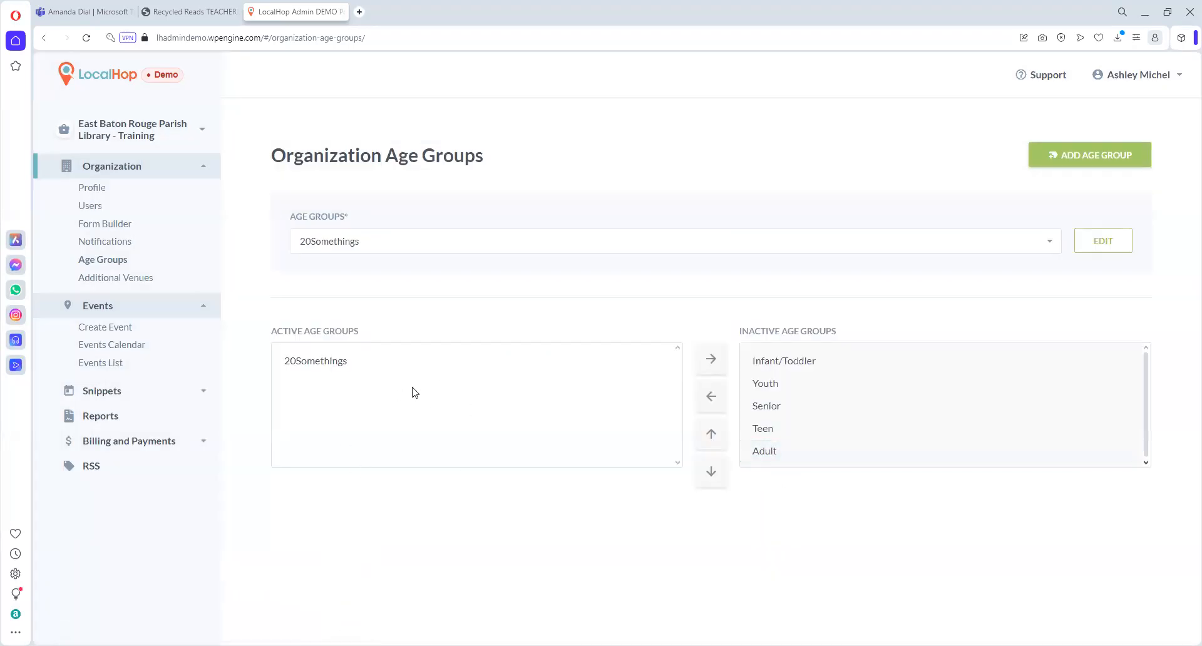
- Activate the Youth, Infant/Toddler, Senior, Teen and Adult age groups for the organization
click(316, 361)
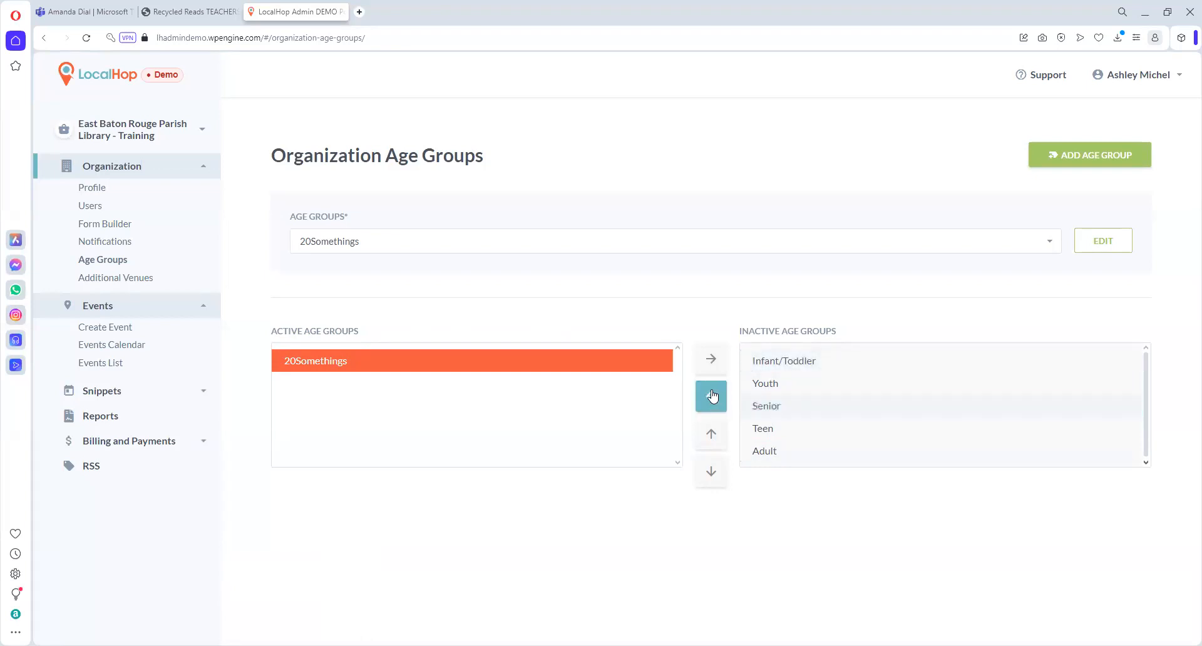
click(786, 393)
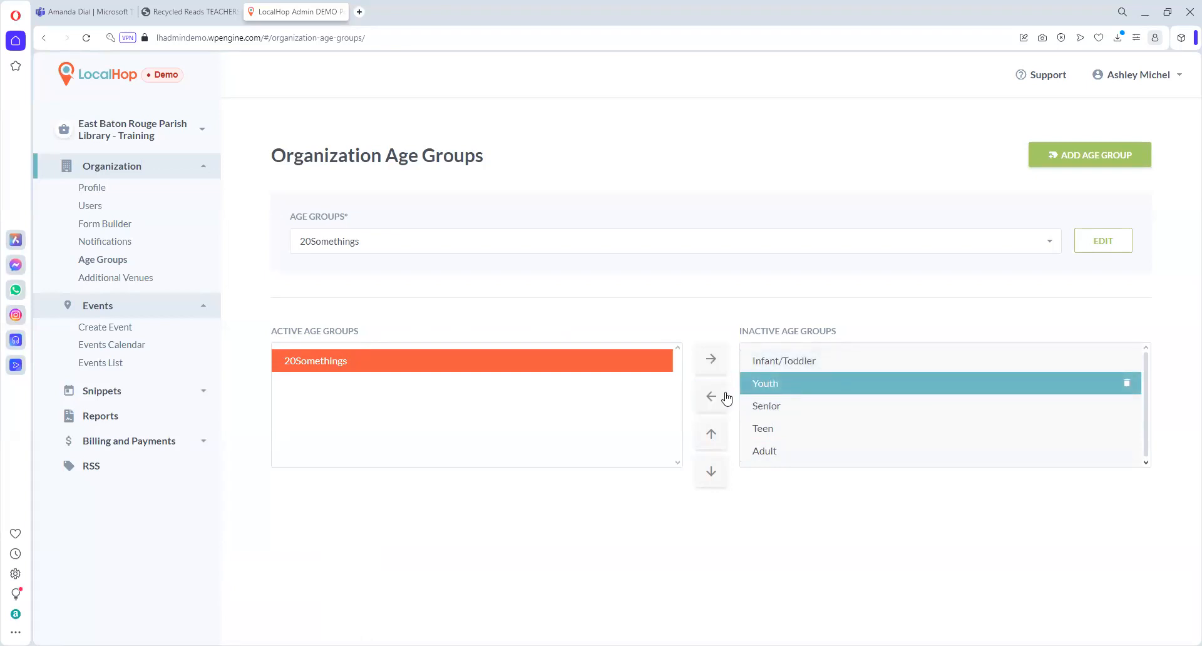
click(713, 397)
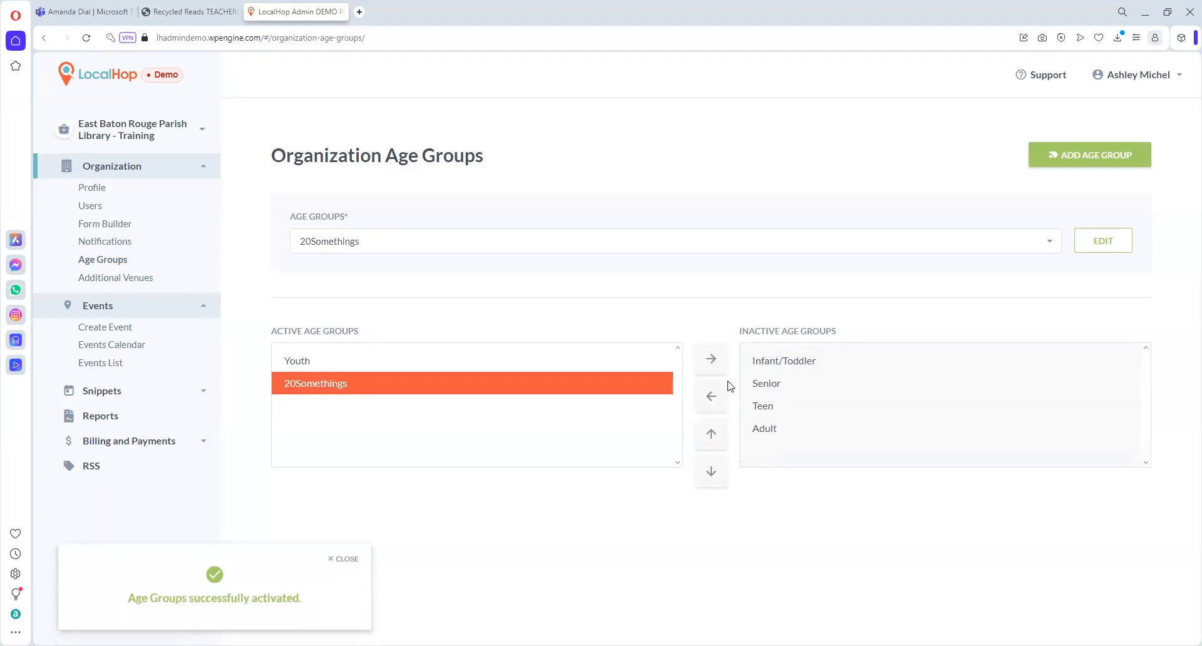
click(800, 363)
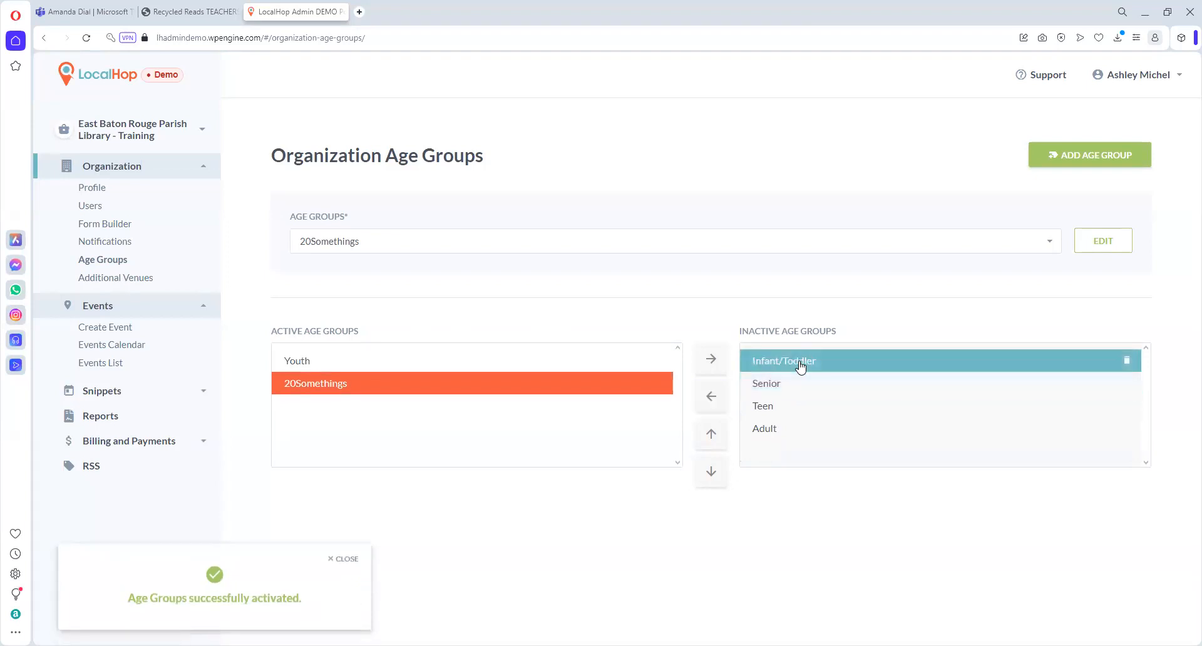
click(724, 396)
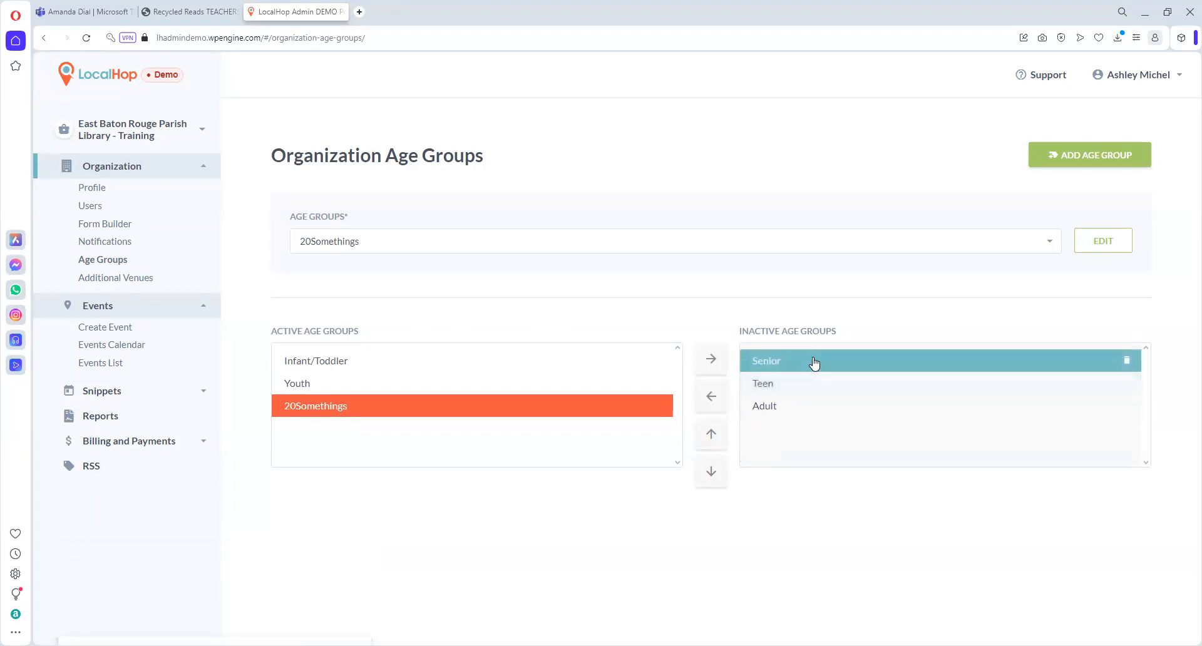
click(708, 399)
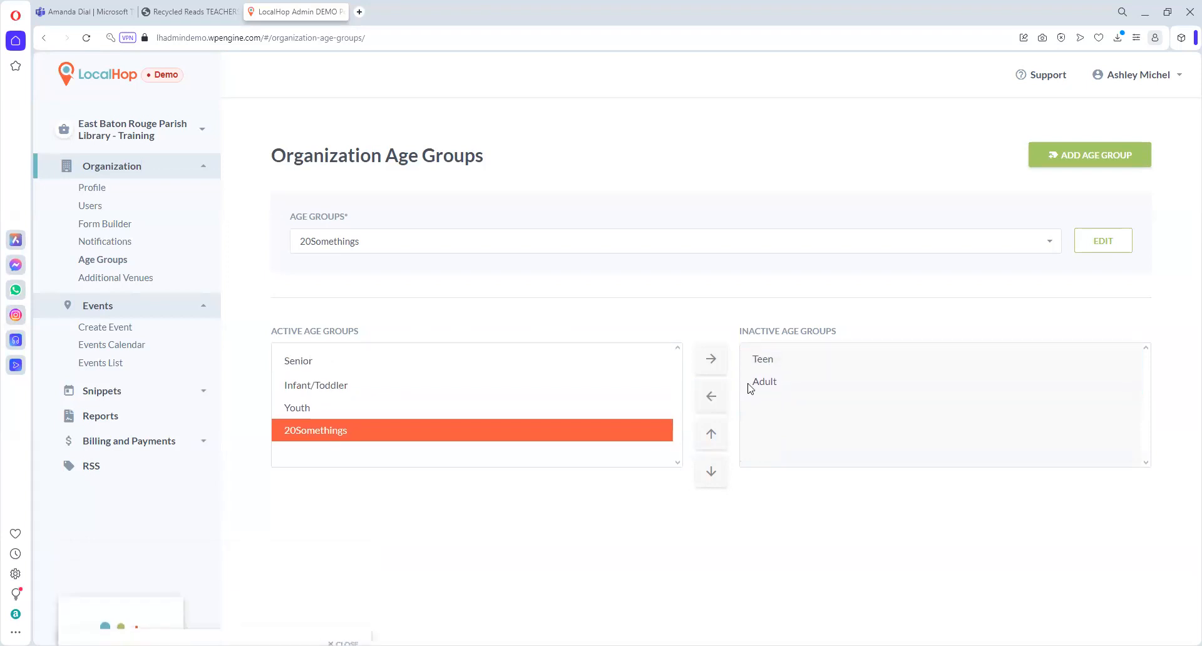
click(771, 364)
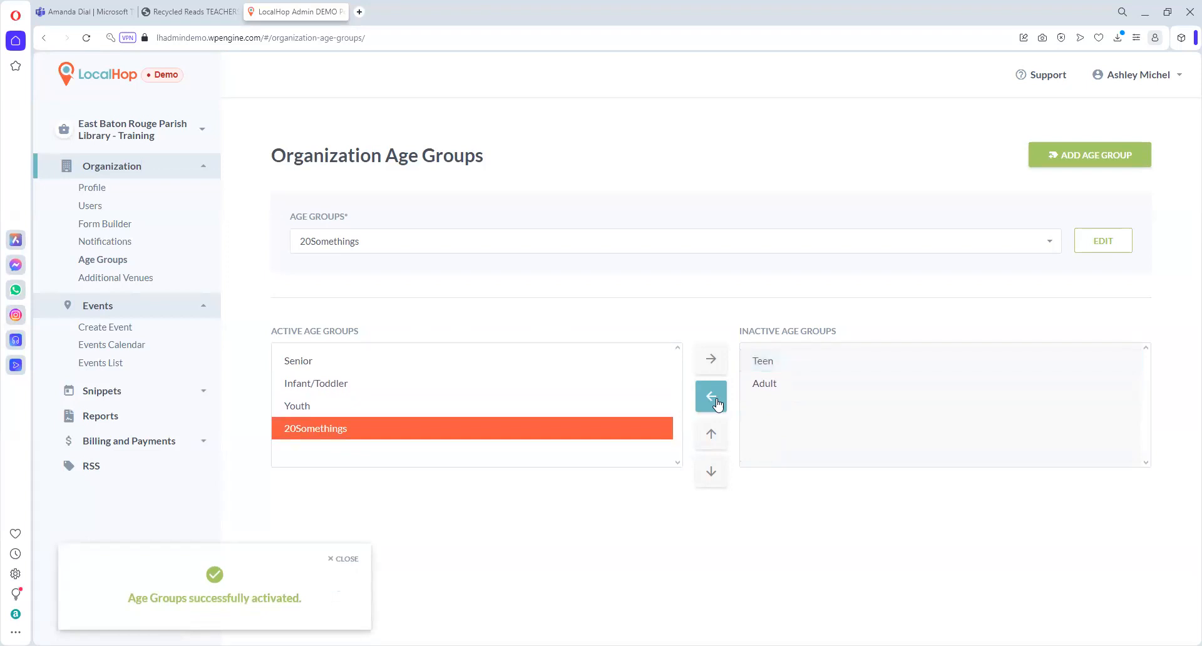
click(768, 367)
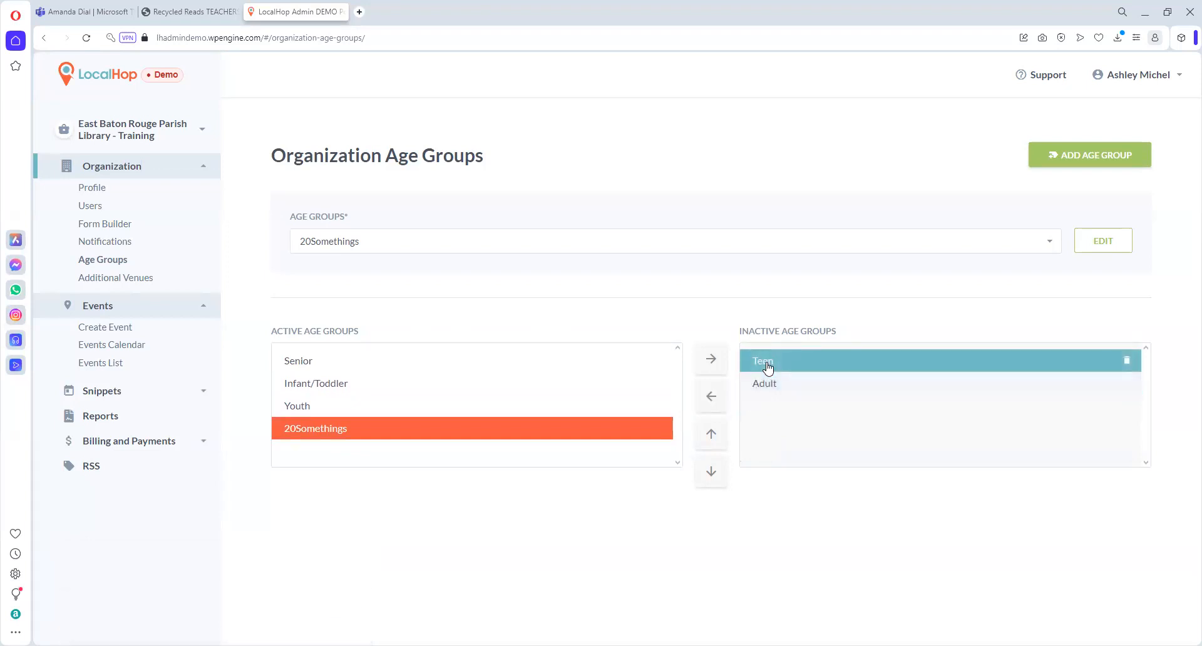
click(711, 399)
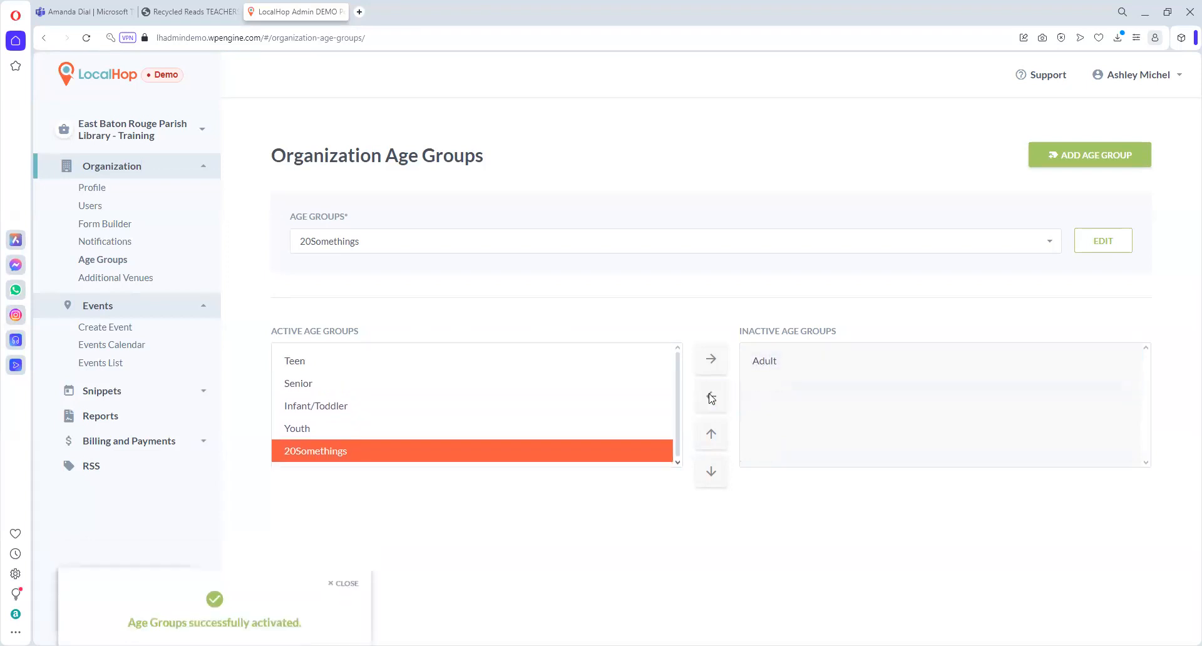
click(770, 369)
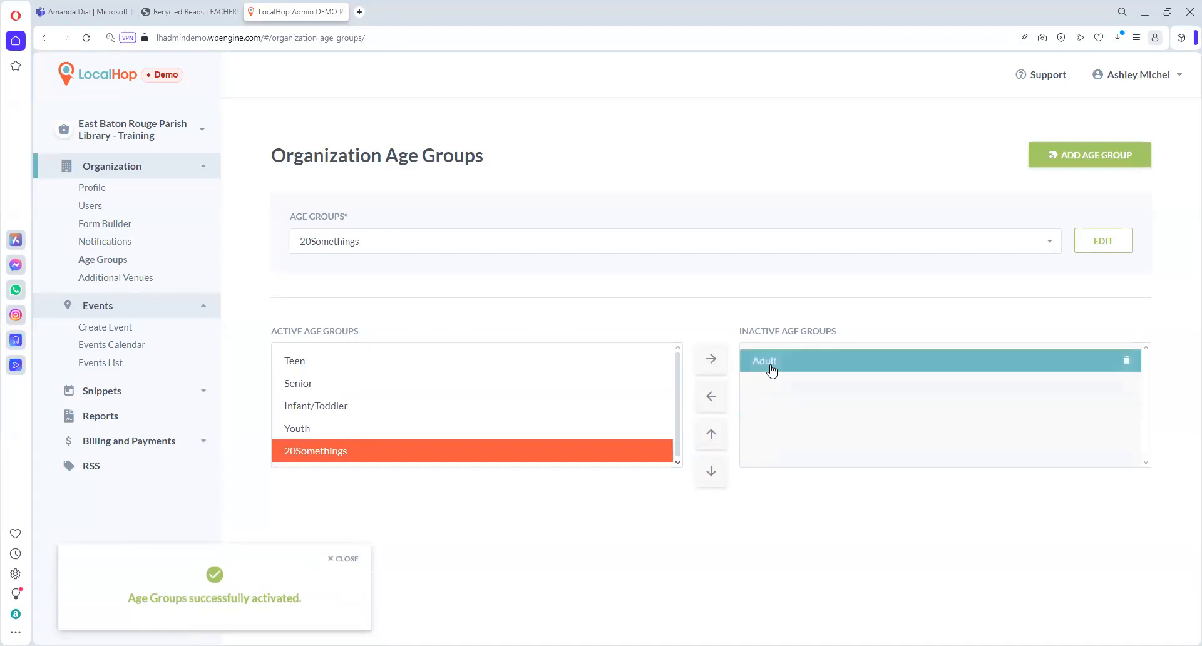
click(711, 399)
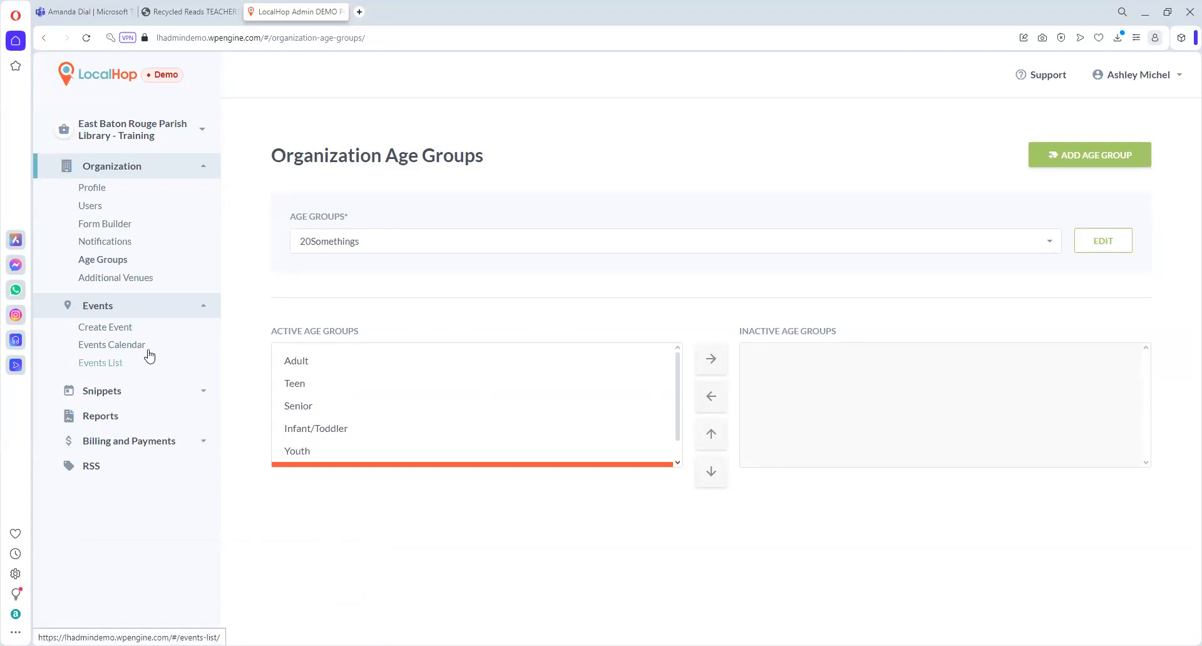
- Examine the fields for adding an additional venue to the organization and close the blank form without saving
click(132, 280)
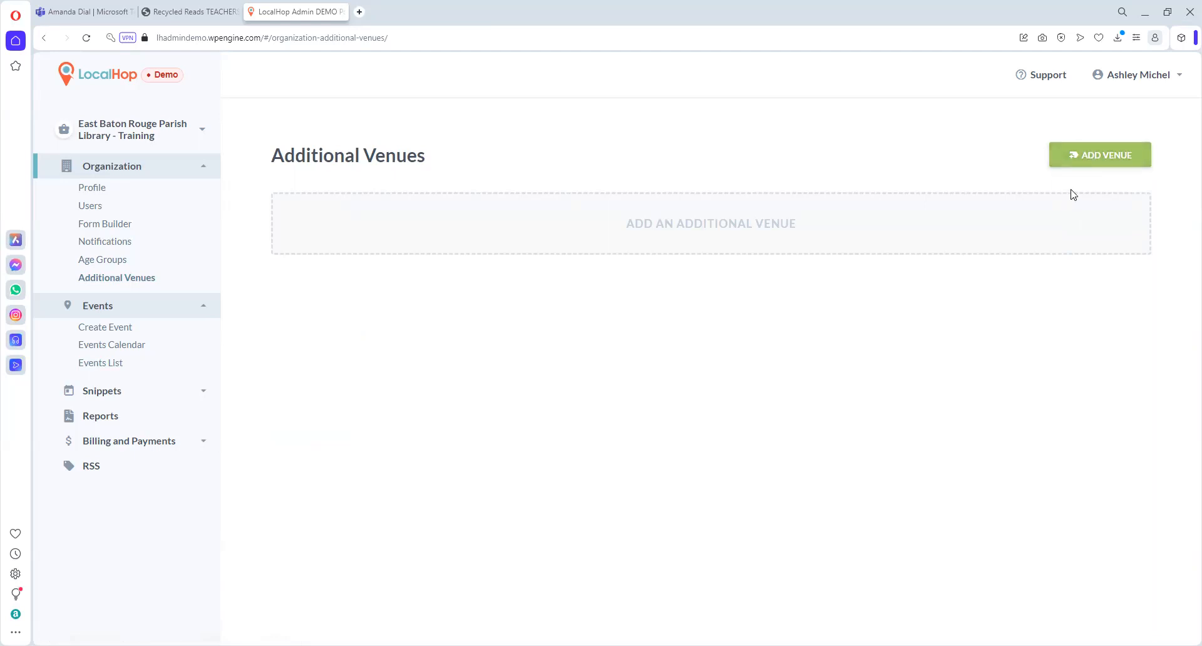
click(1107, 157)
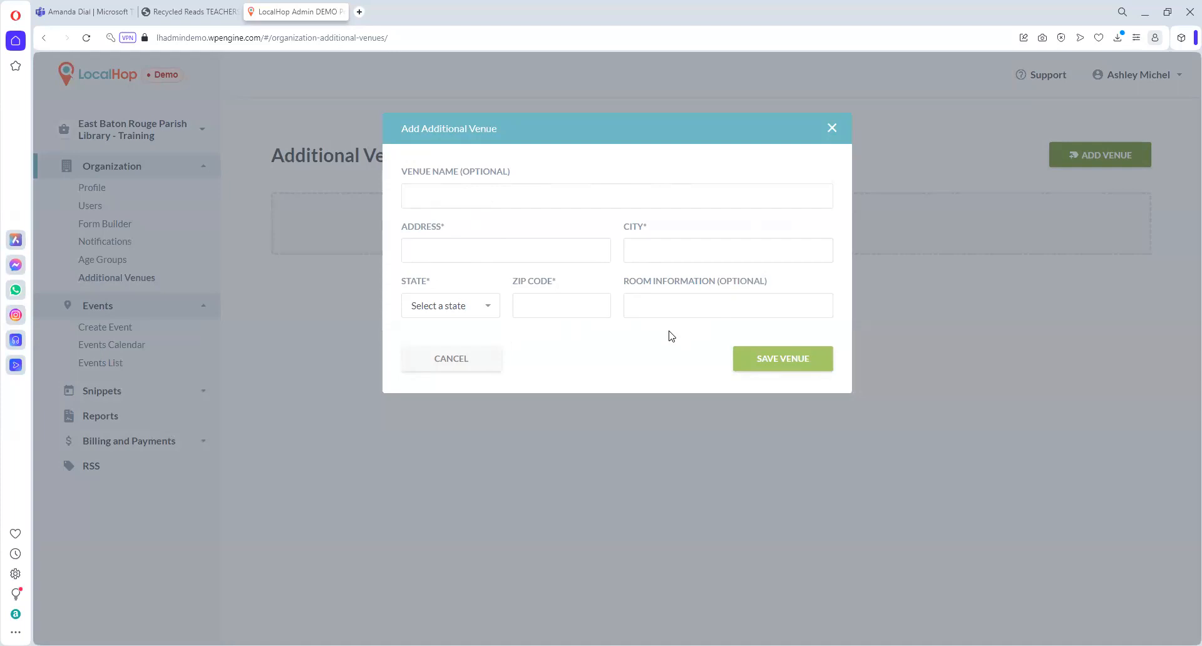
click(833, 130)
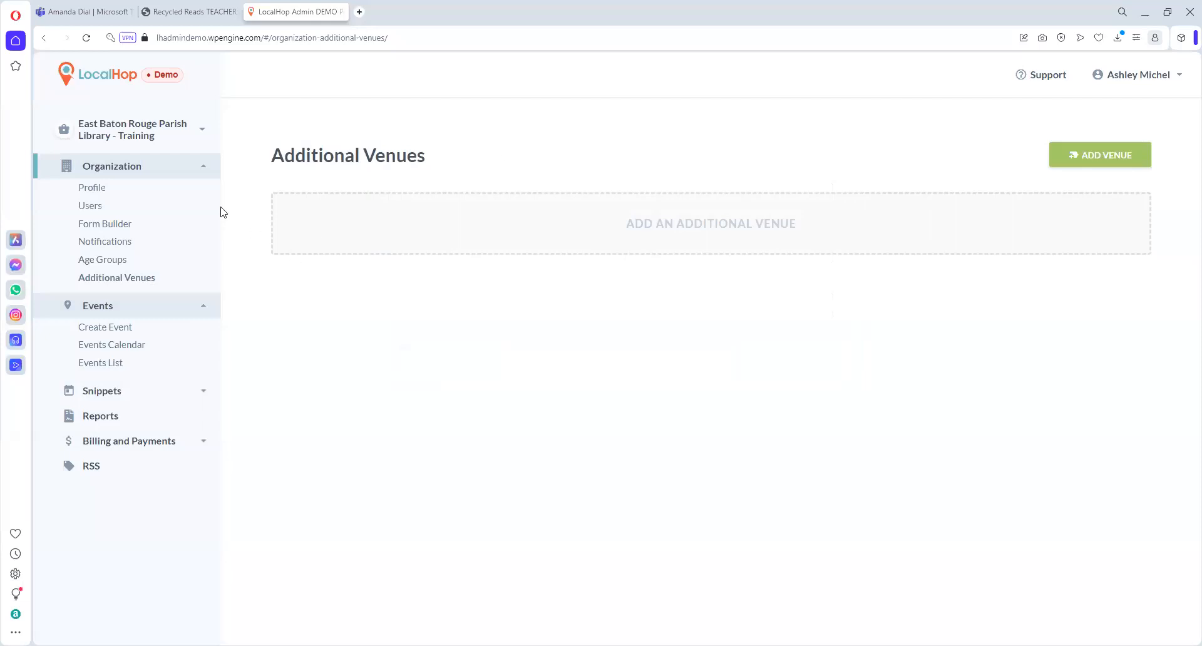
- Start a new event named "Crazy Crochet" with the event type Event
click(205, 169)
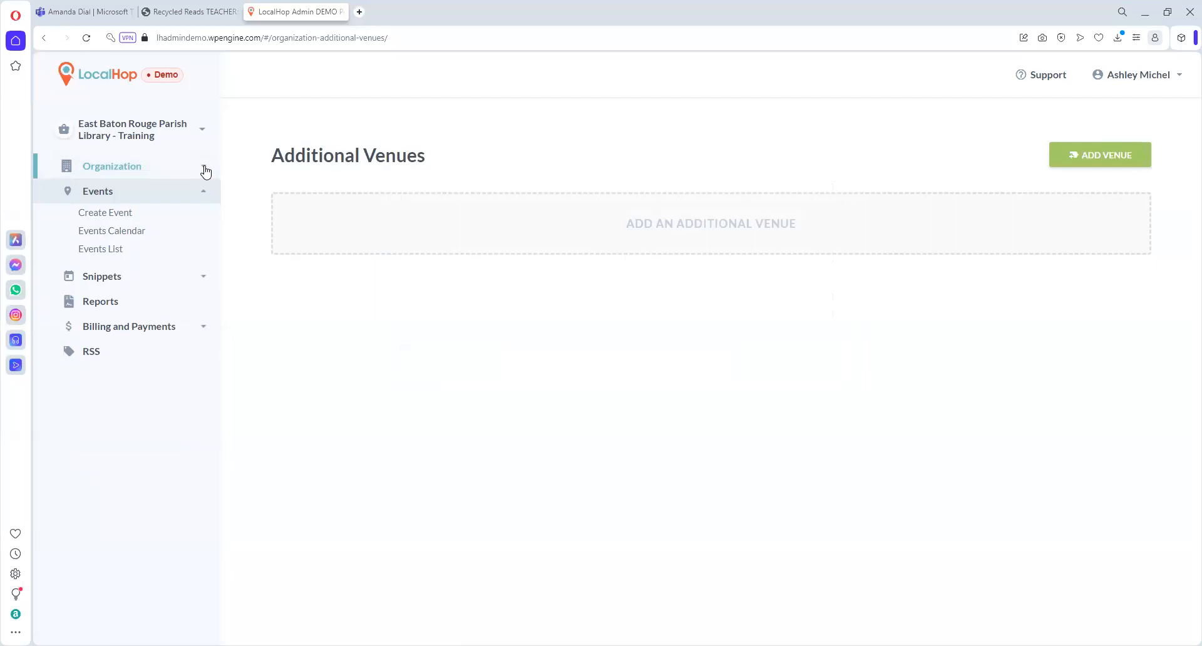
click(125, 217)
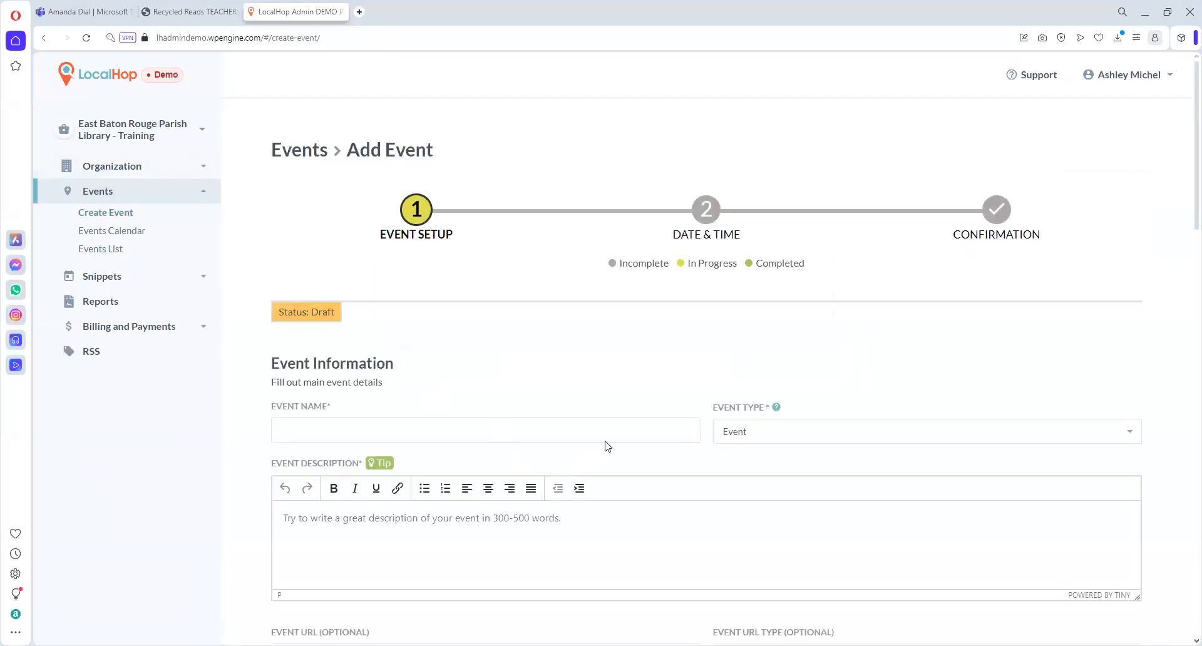
scroll(617, 380, down, 2)
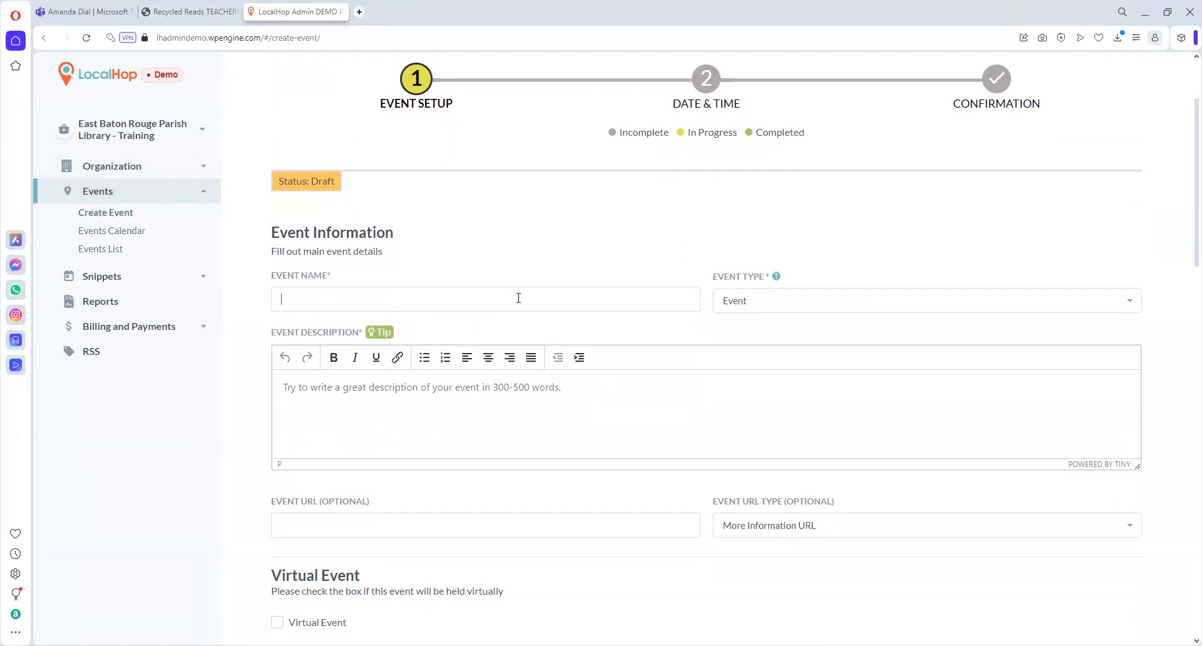
text(Crazy Crochet)
click(790, 308)
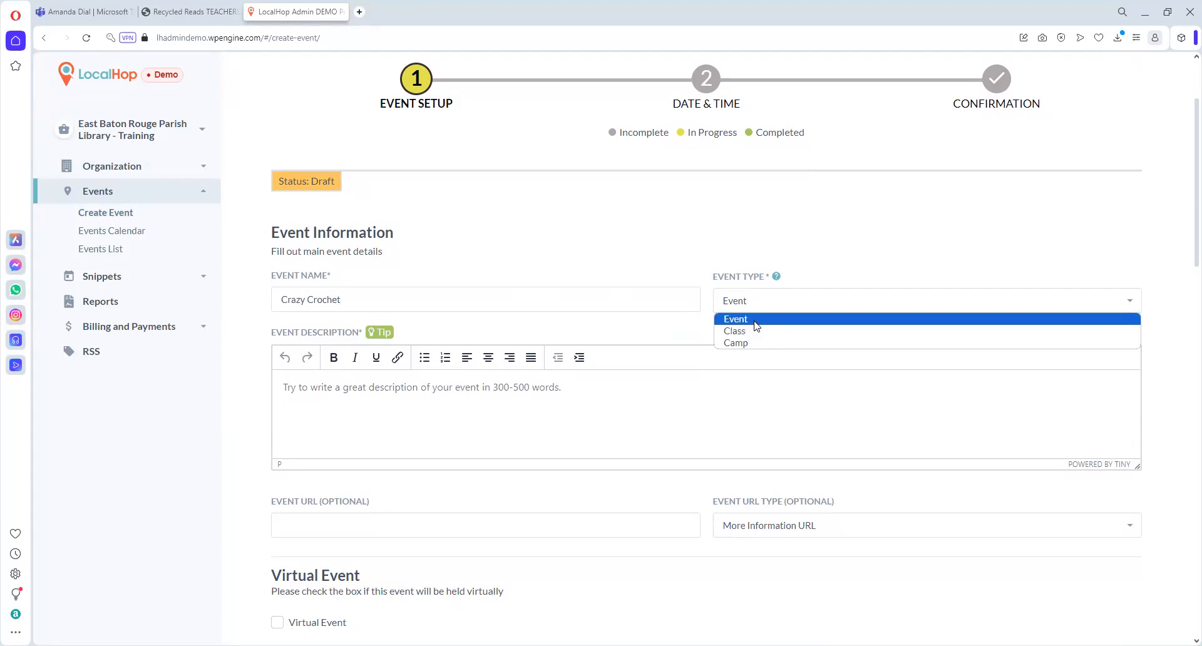
click(756, 320)
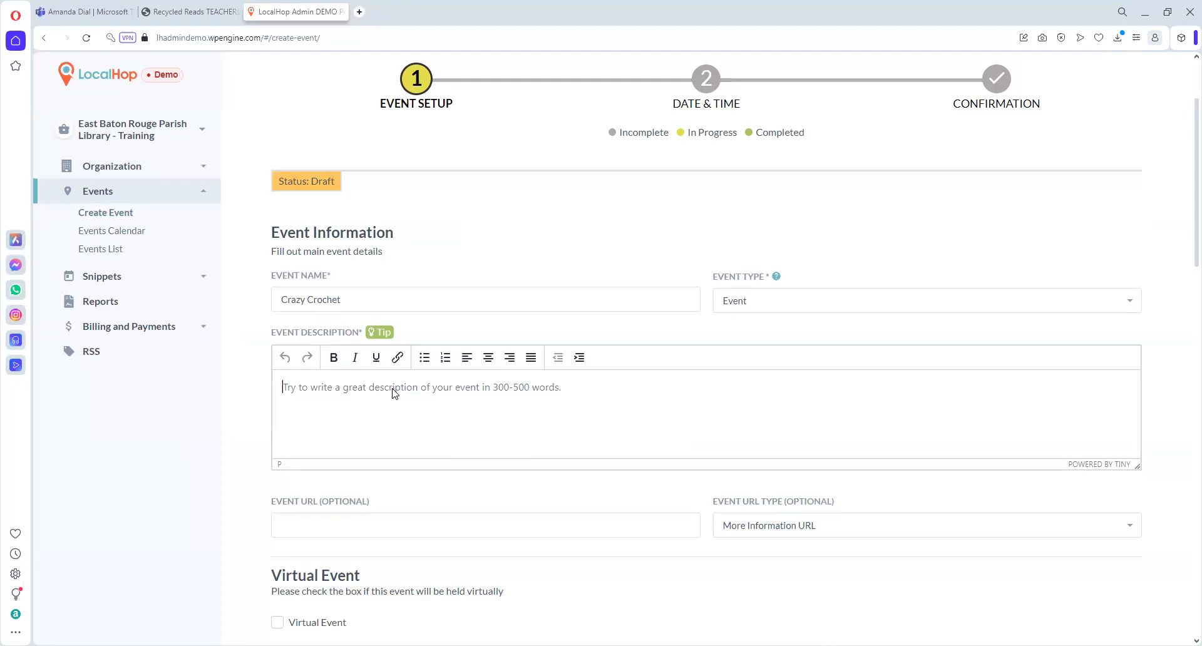
- Write the event description "Come join our funny and wild crochet group making out of this world crochet crafts!"
text(Come join our funny a)
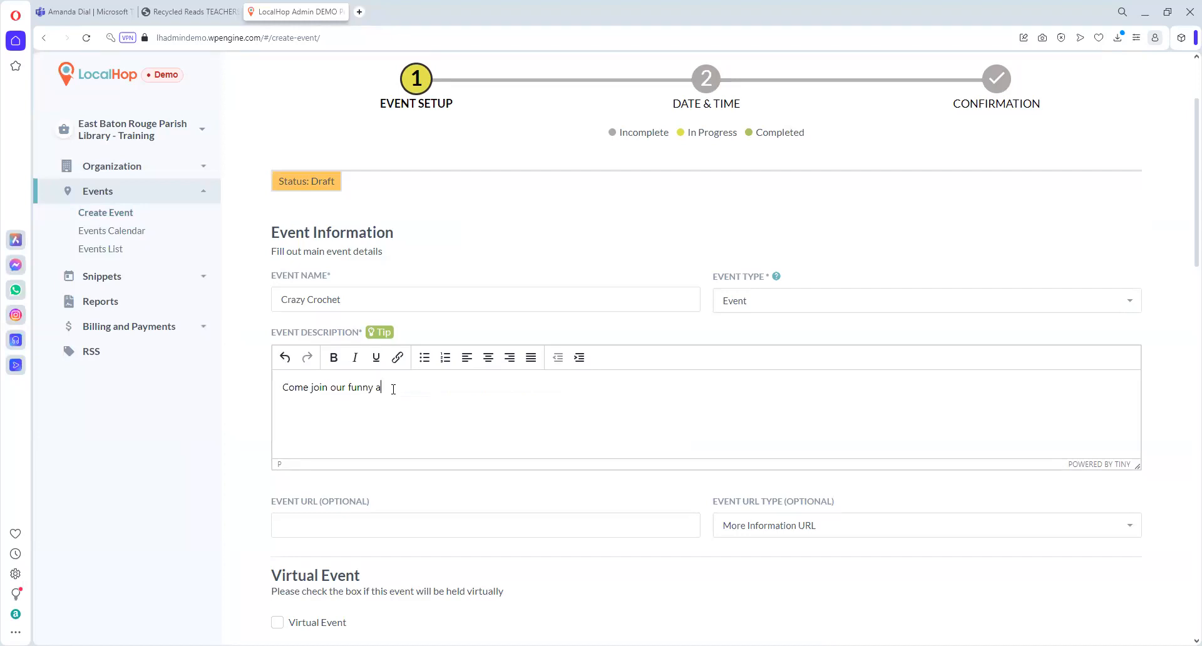
text(nd wild crochet group making)
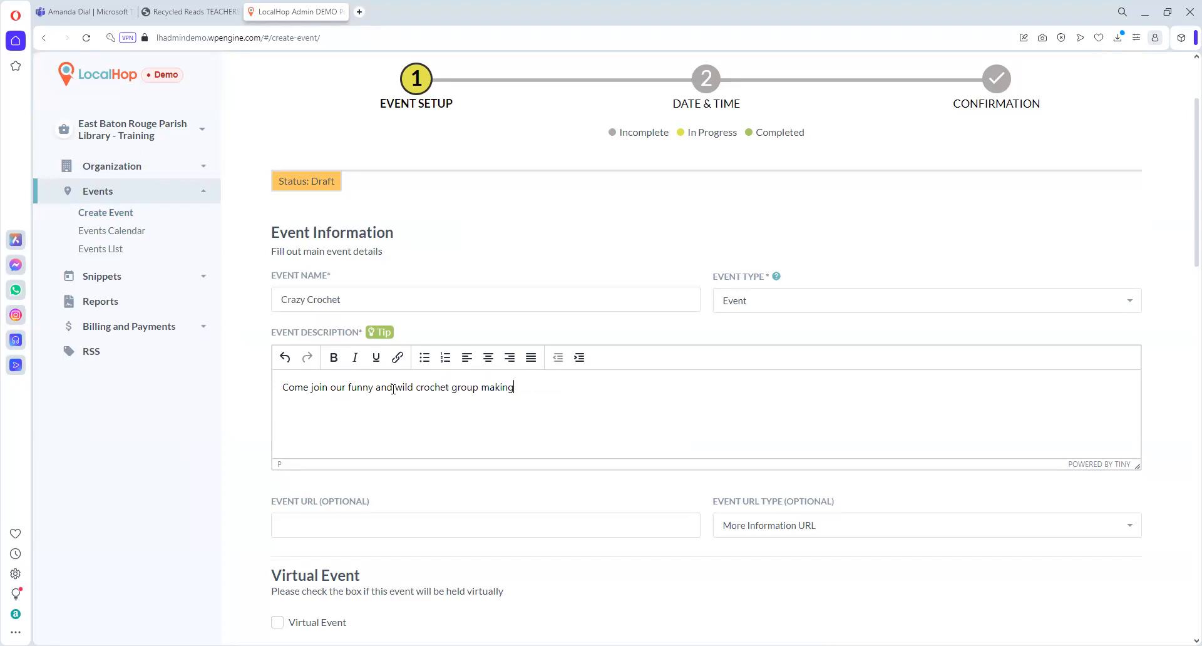
text( out of this world crochet crafts!)
- Set the event's URL type to Website URL
scroll(559, 451, down, 4)
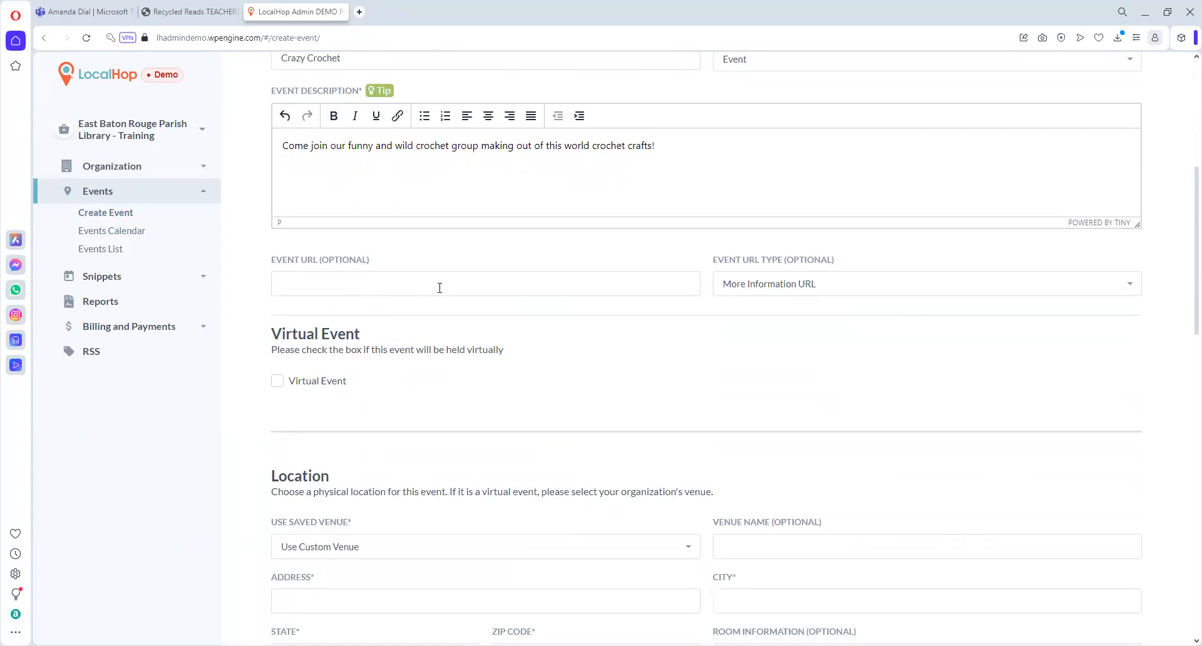
click(768, 286)
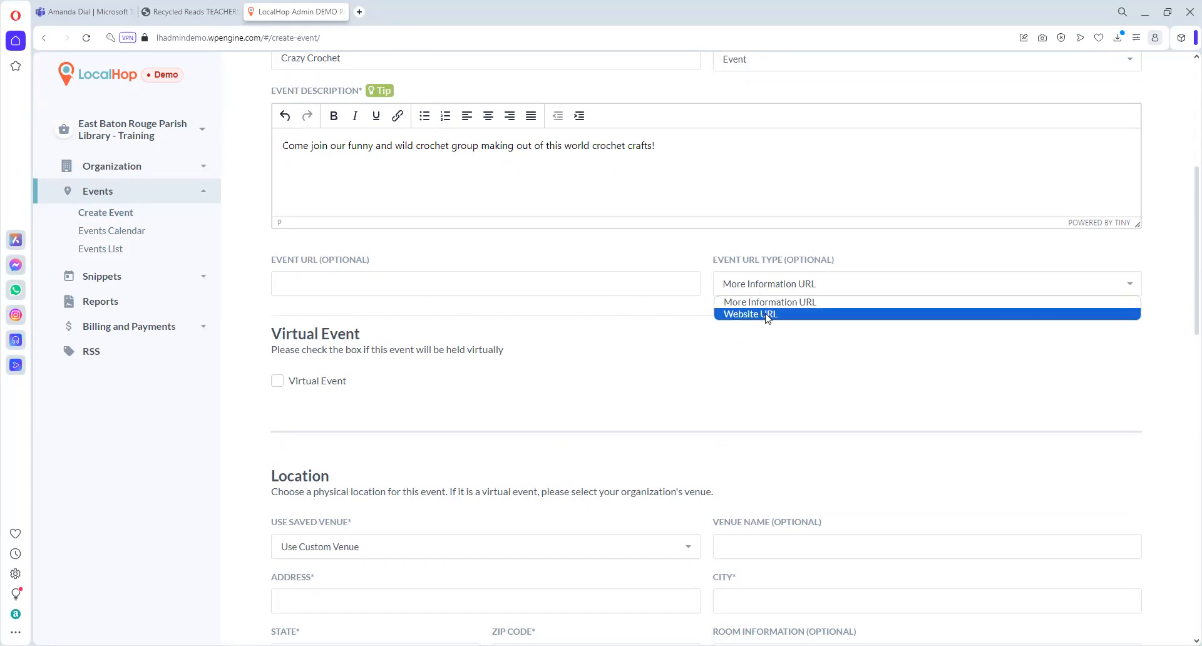
click(768, 315)
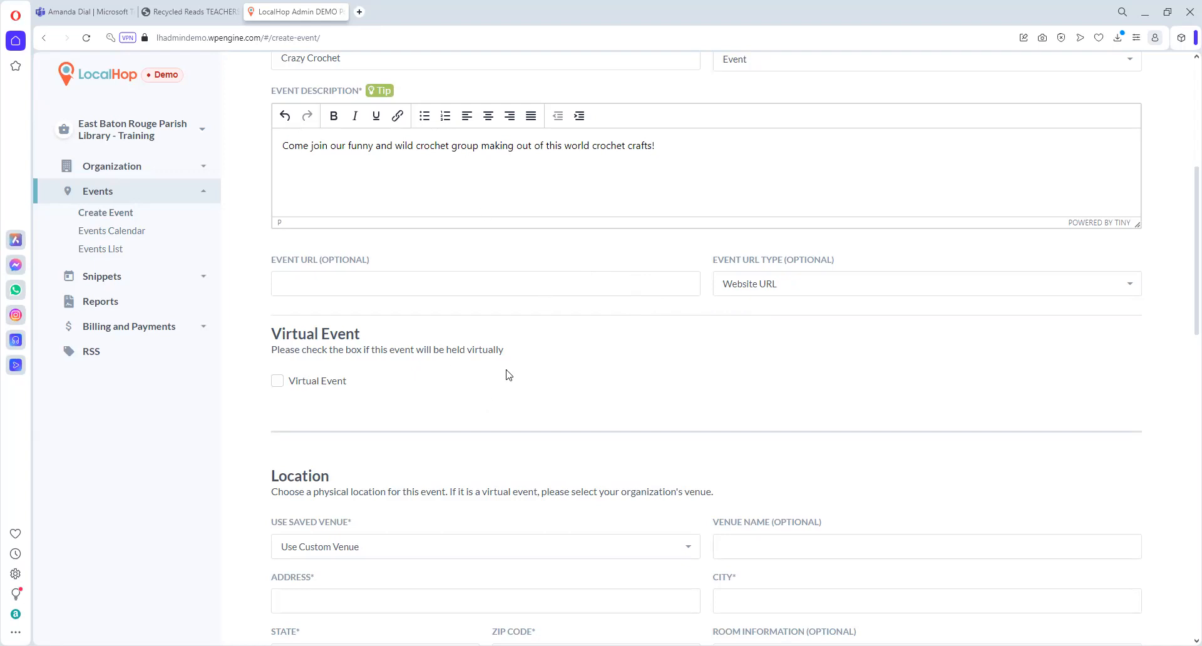
scroll(509, 374, down, 2)
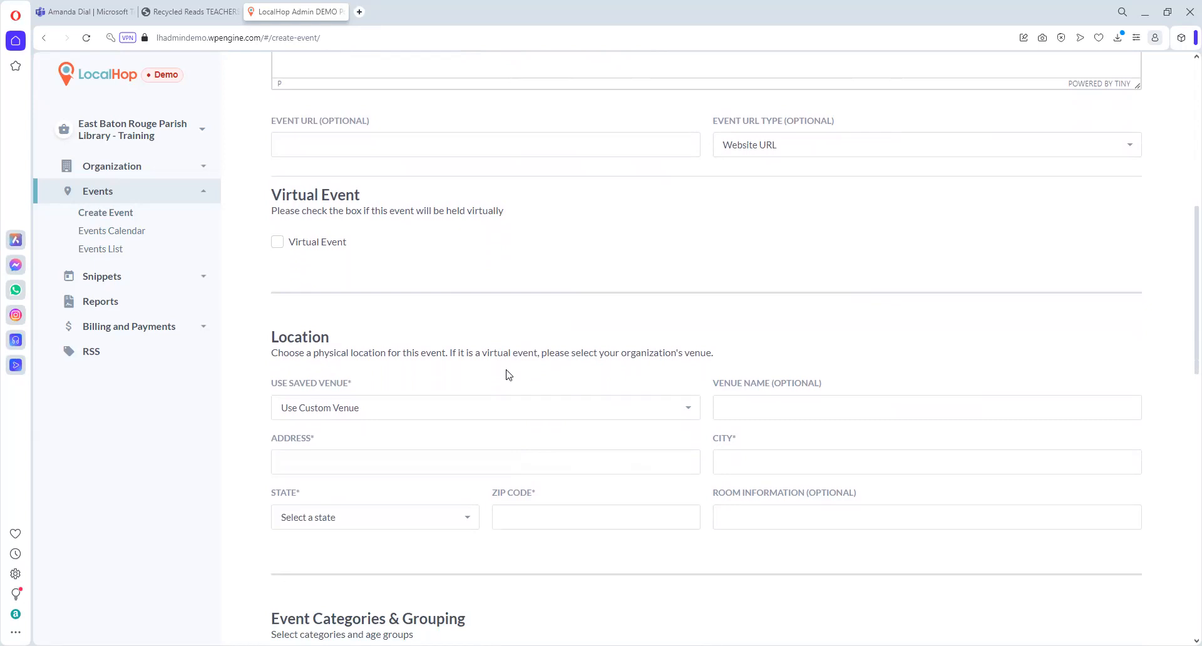
- Enable the virtual event option to examine its streaming fields and privacy choices, and disable it again
click(278, 243)
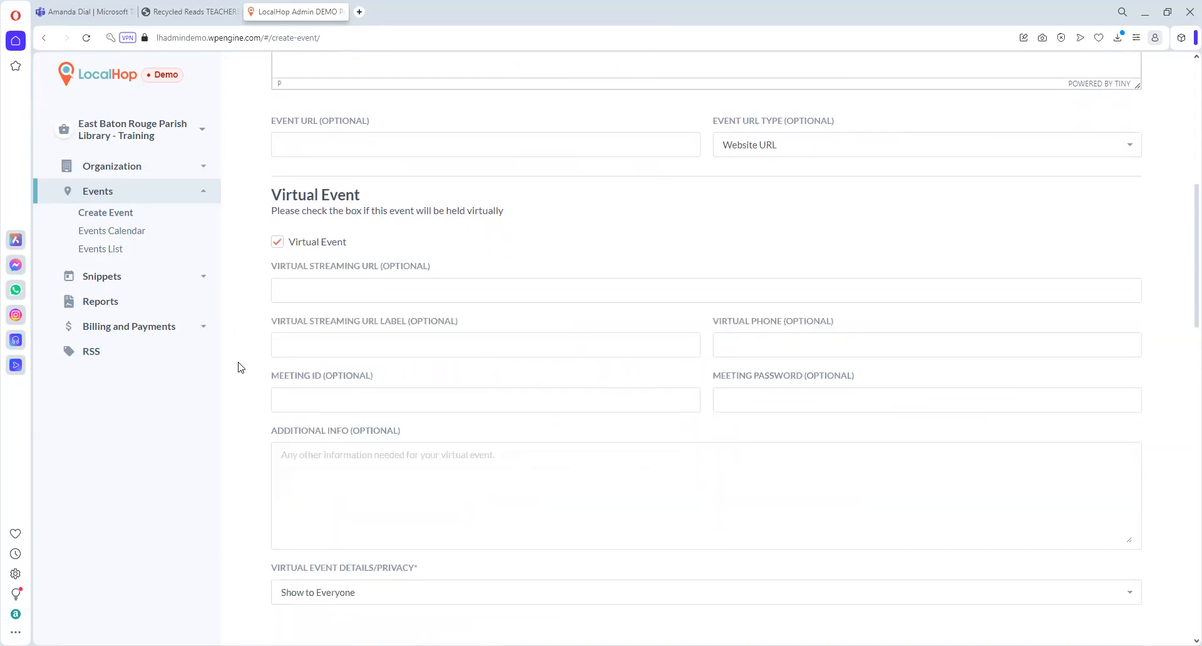
scroll(239, 368, down, 2)
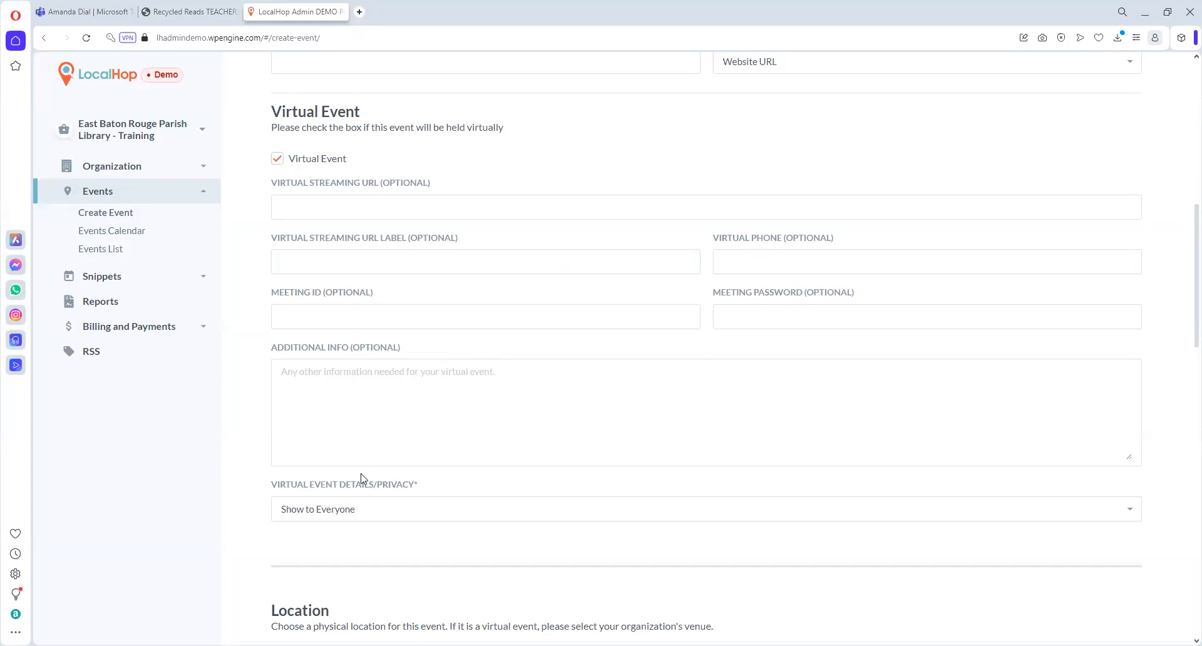
click(376, 515)
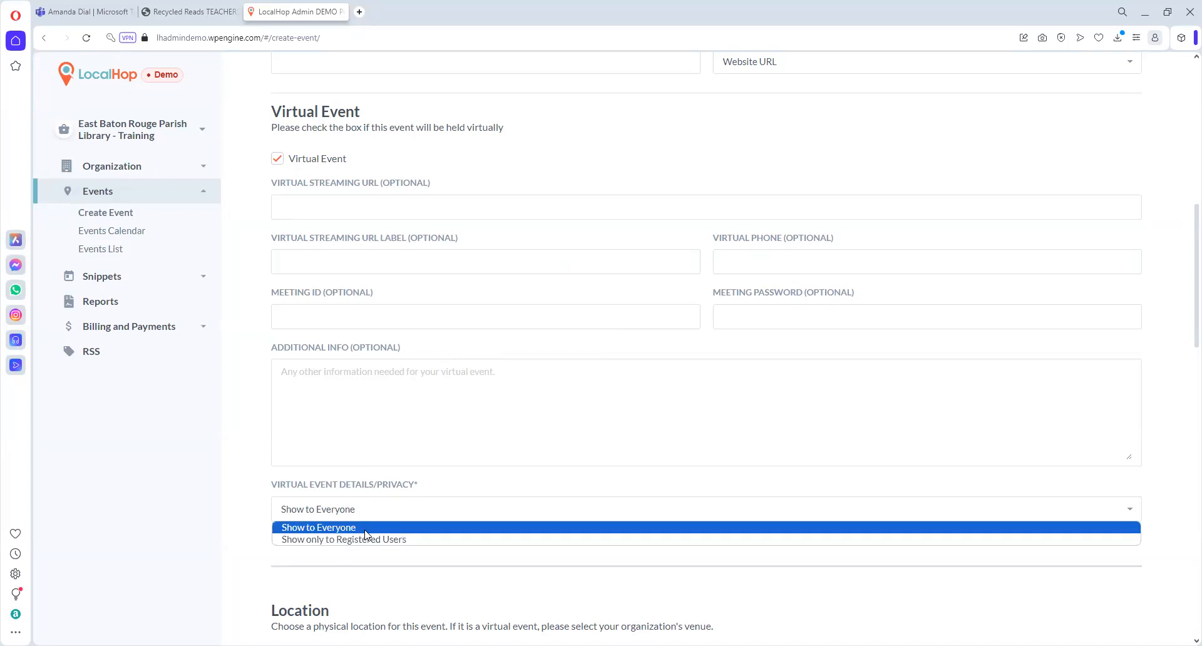
click(189, 443)
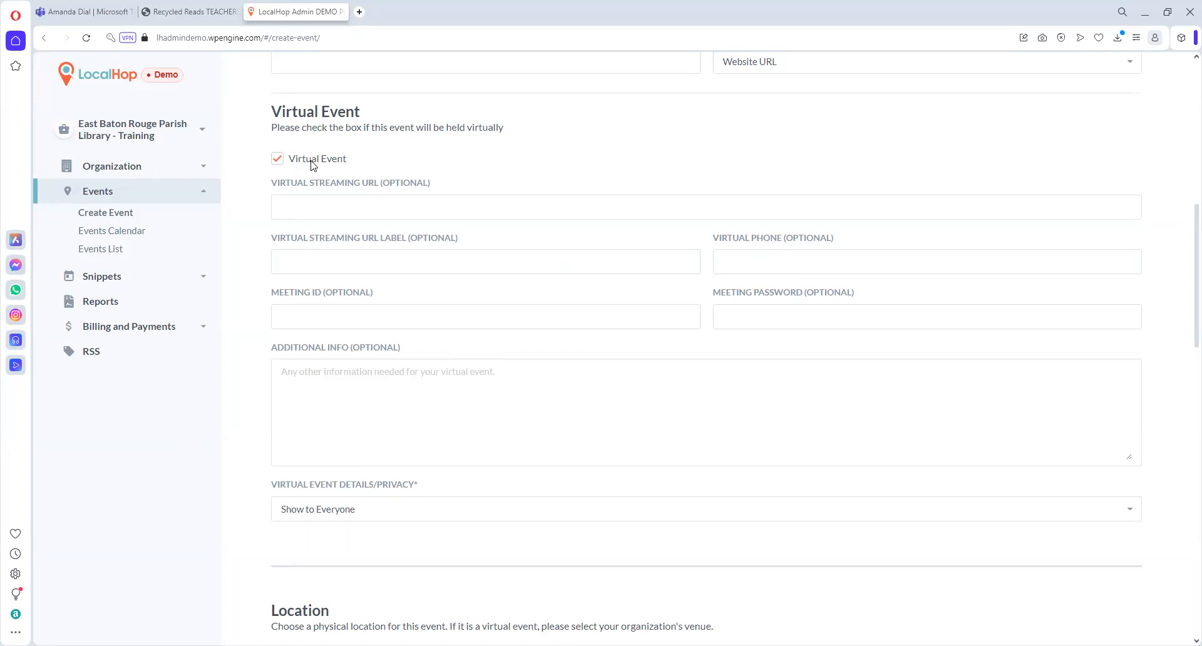
click(278, 160)
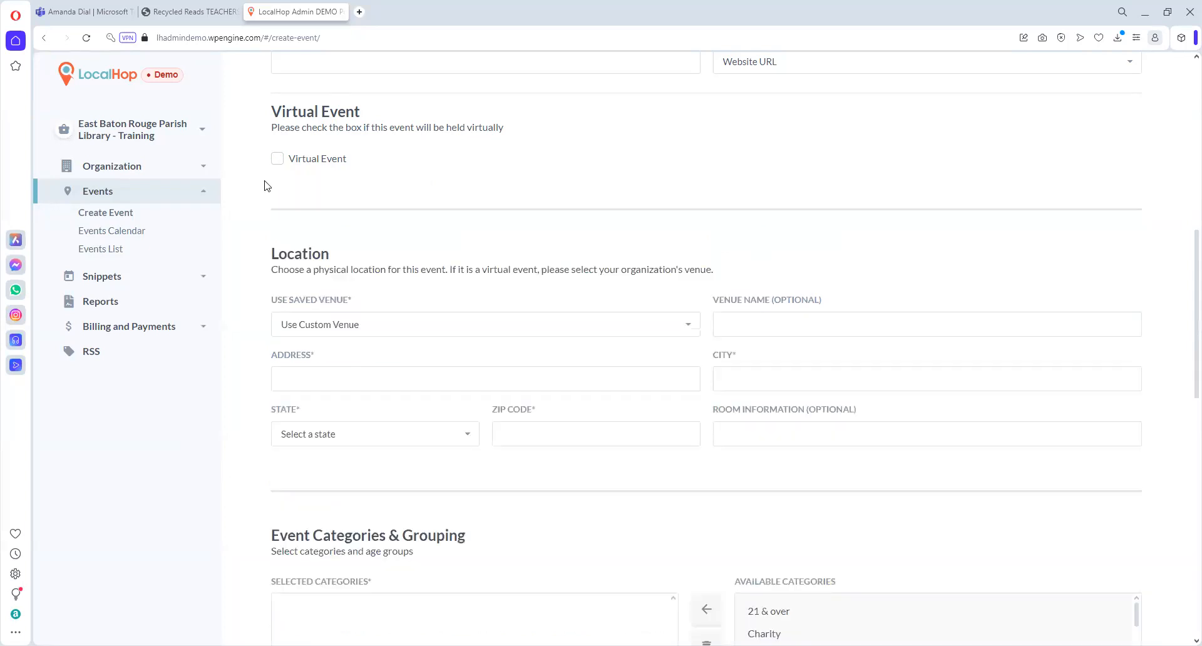
- Keep the custom venue and fill in its street address, city Springwood, state Illinois and ZIP code
scroll(249, 352, down, 2)
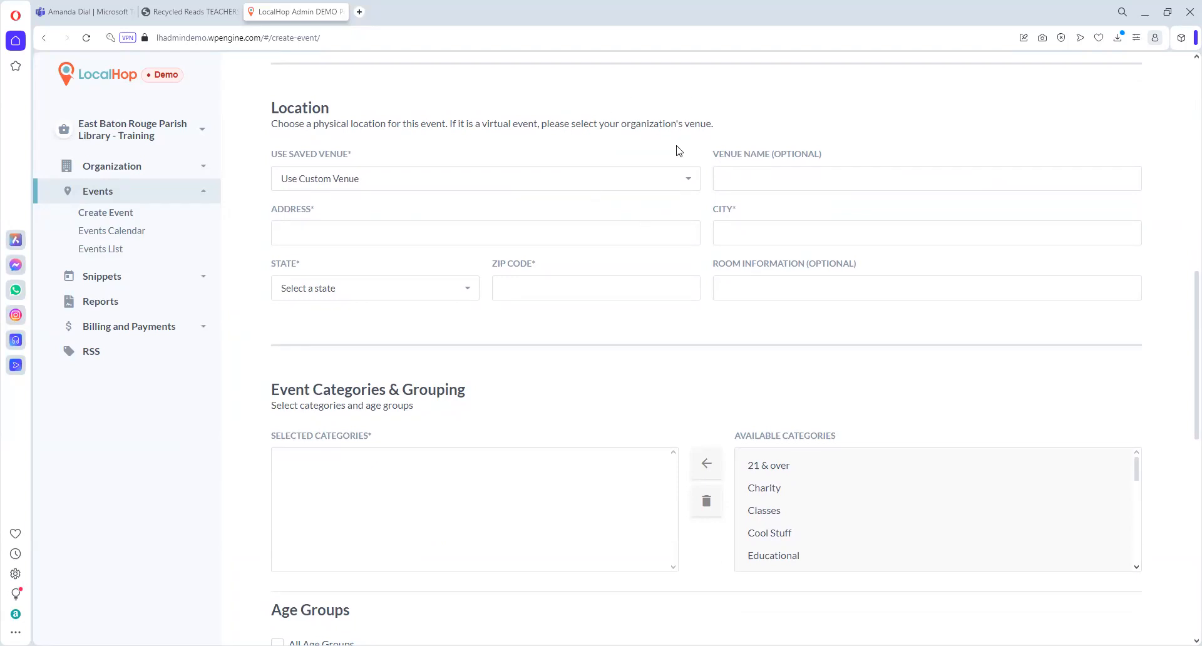
click(692, 182)
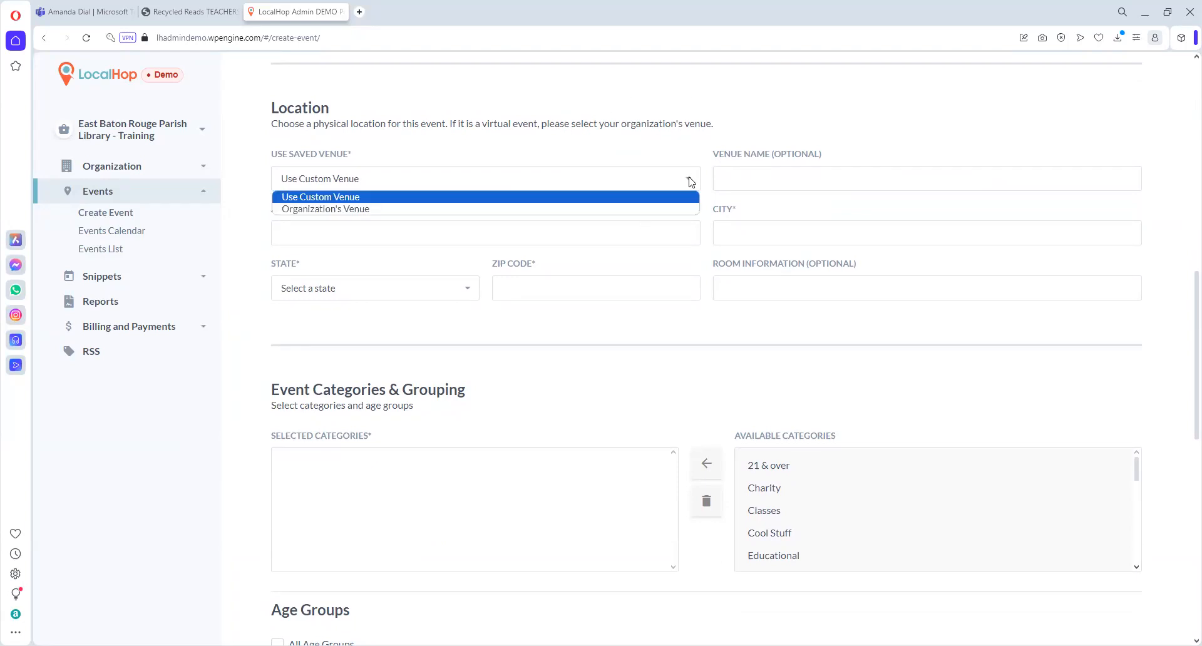
click(758, 179)
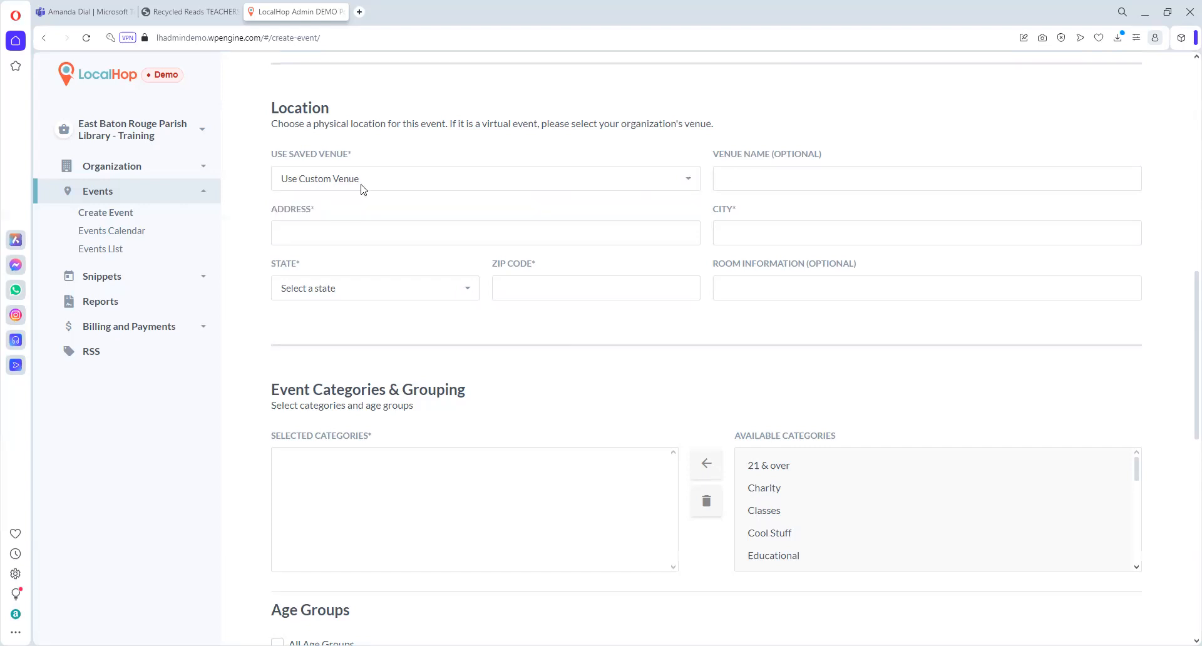
click(311, 231)
text(4228 Elm Str)
click(743, 233)
text(Springwood)
click(447, 295)
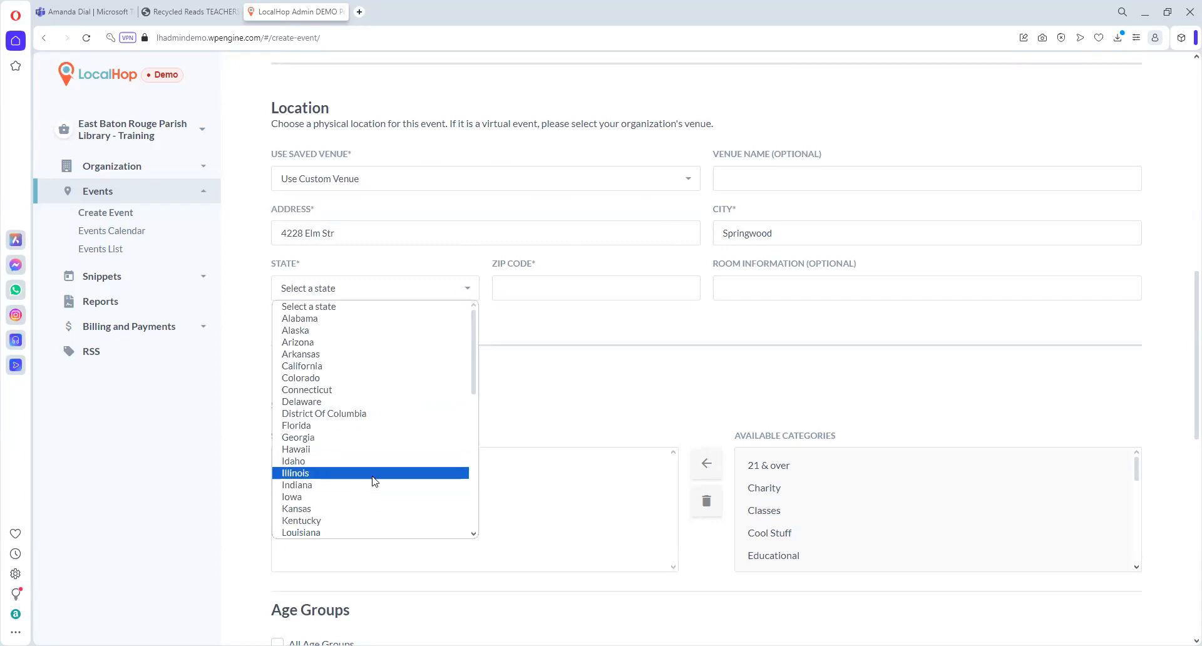
click(374, 474)
text(12345)
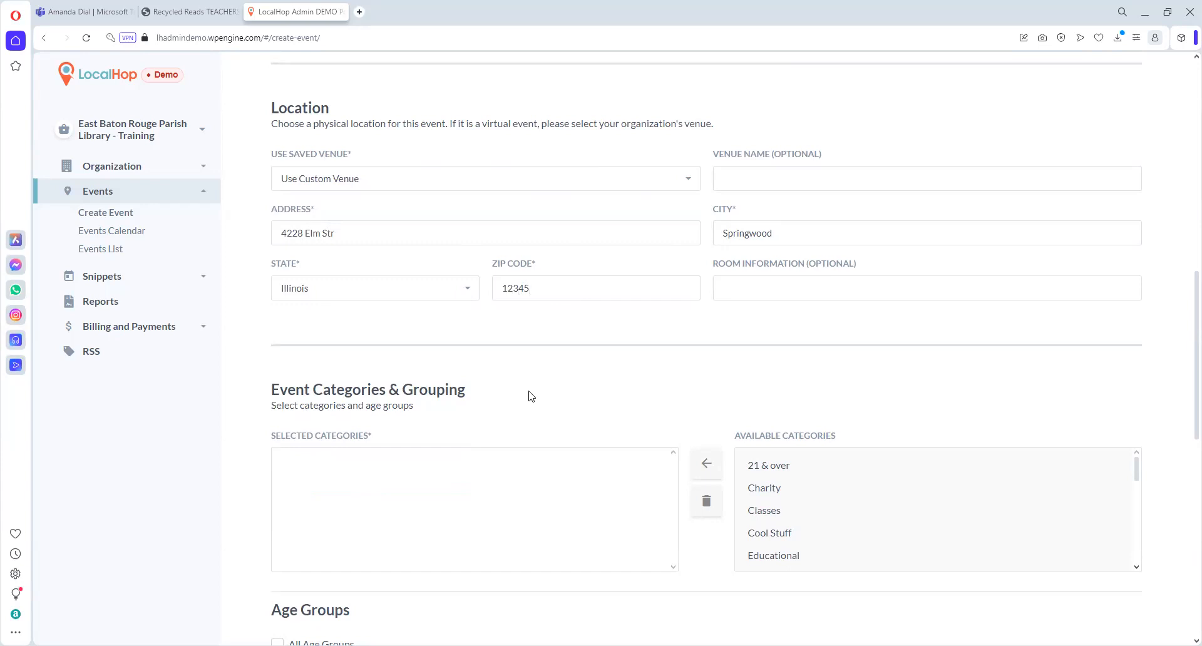
- Look through the available event categories and add Cool Stuff to the selected categories
scroll(531, 396, down, 3)
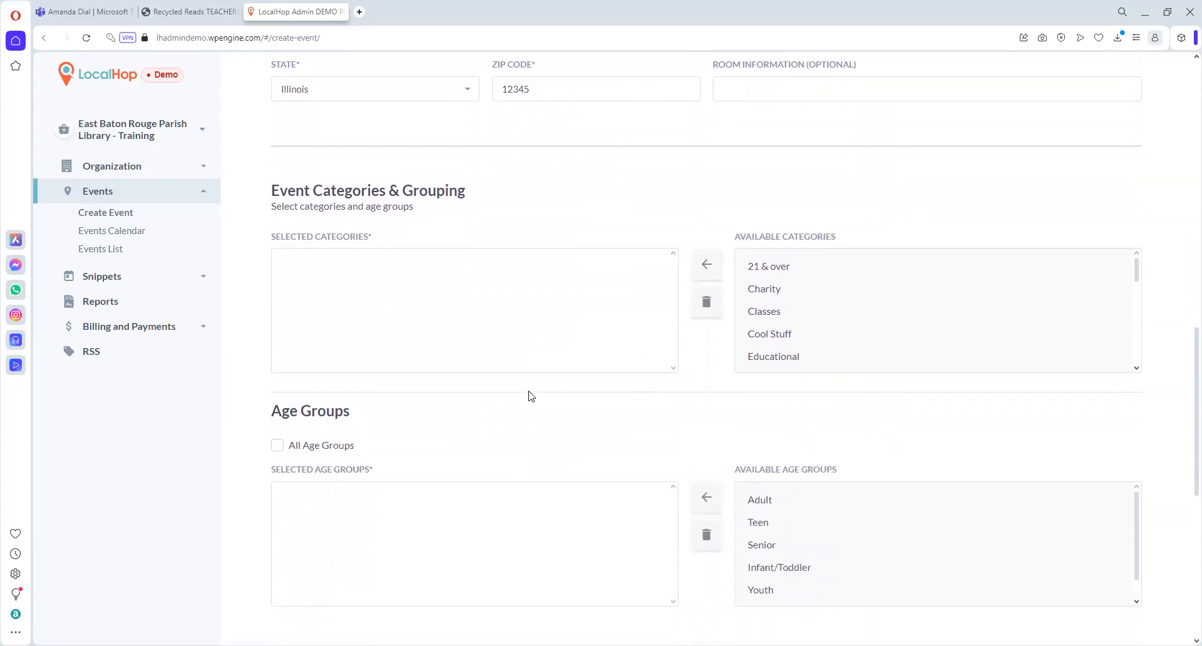
scroll(531, 395, down, 1)
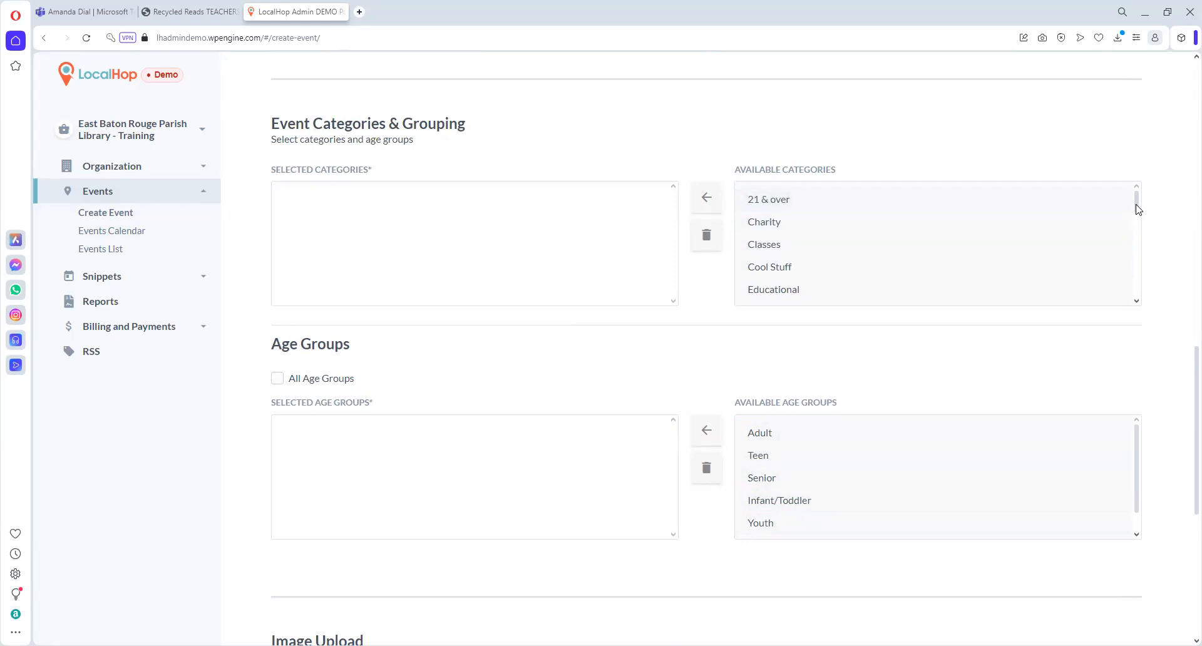
drag(1139, 210, 1139, 266)
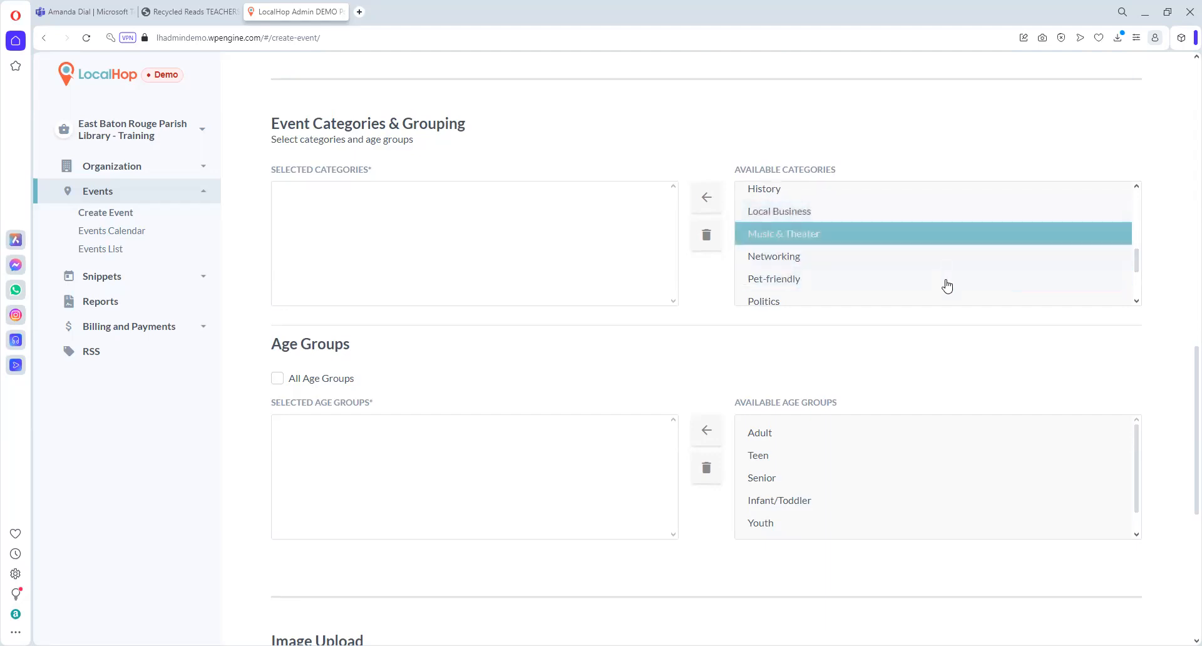
click(960, 236)
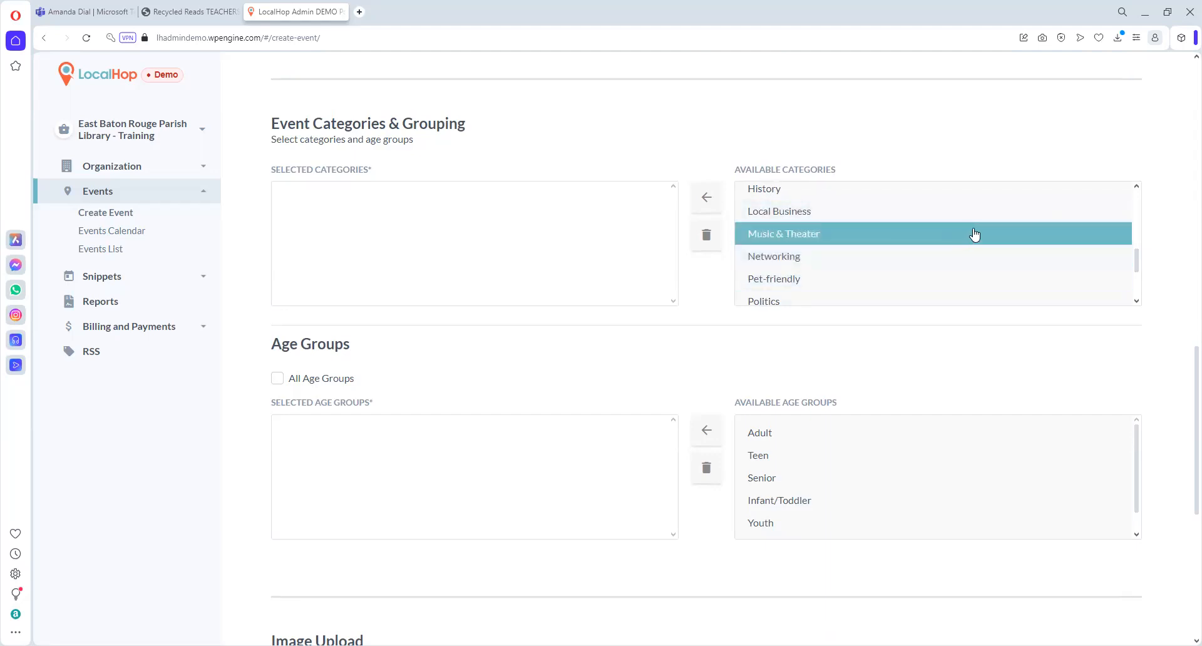
click(1139, 288)
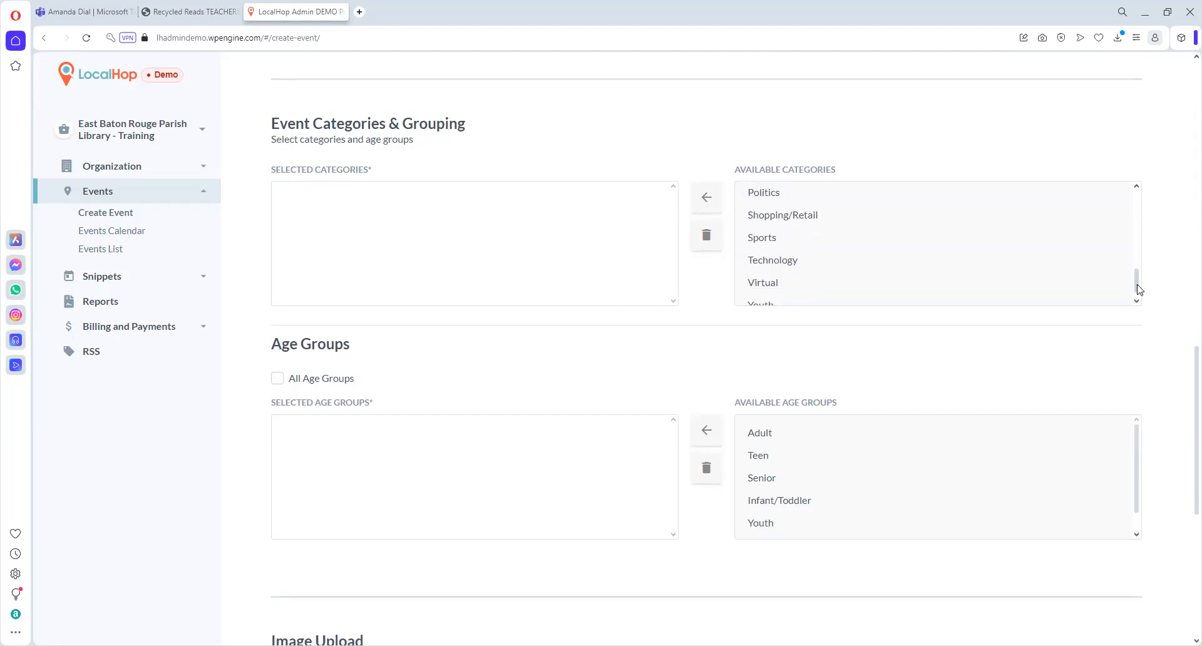
scroll(1140, 205, up, 7)
click(1101, 268)
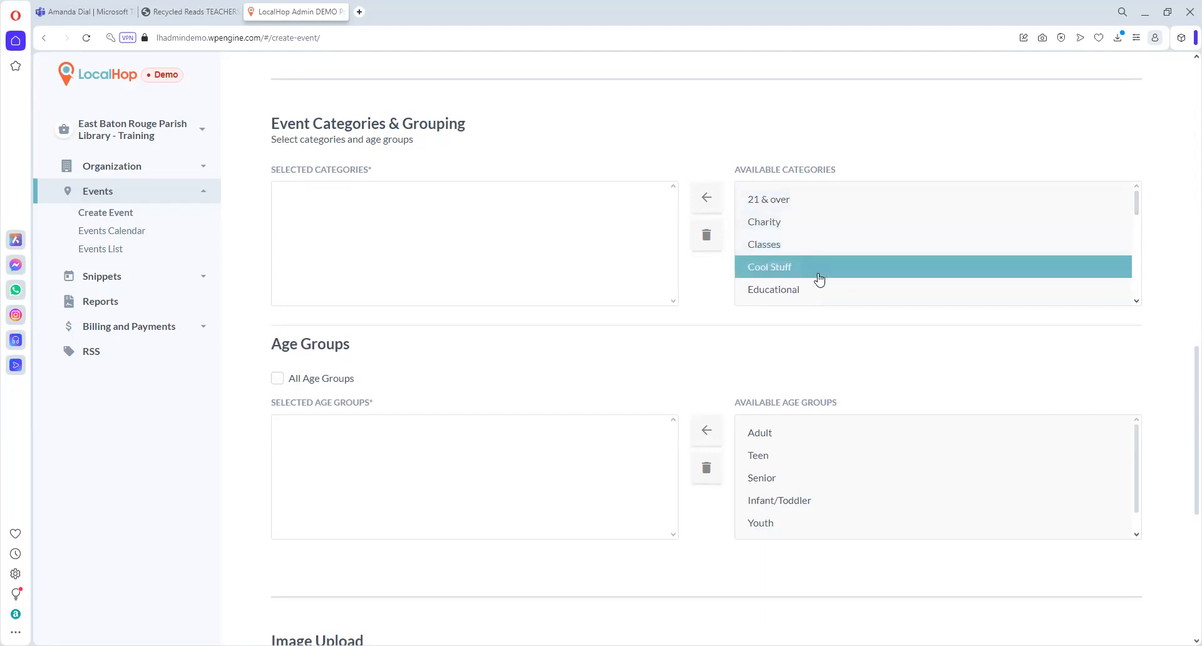
click(707, 203)
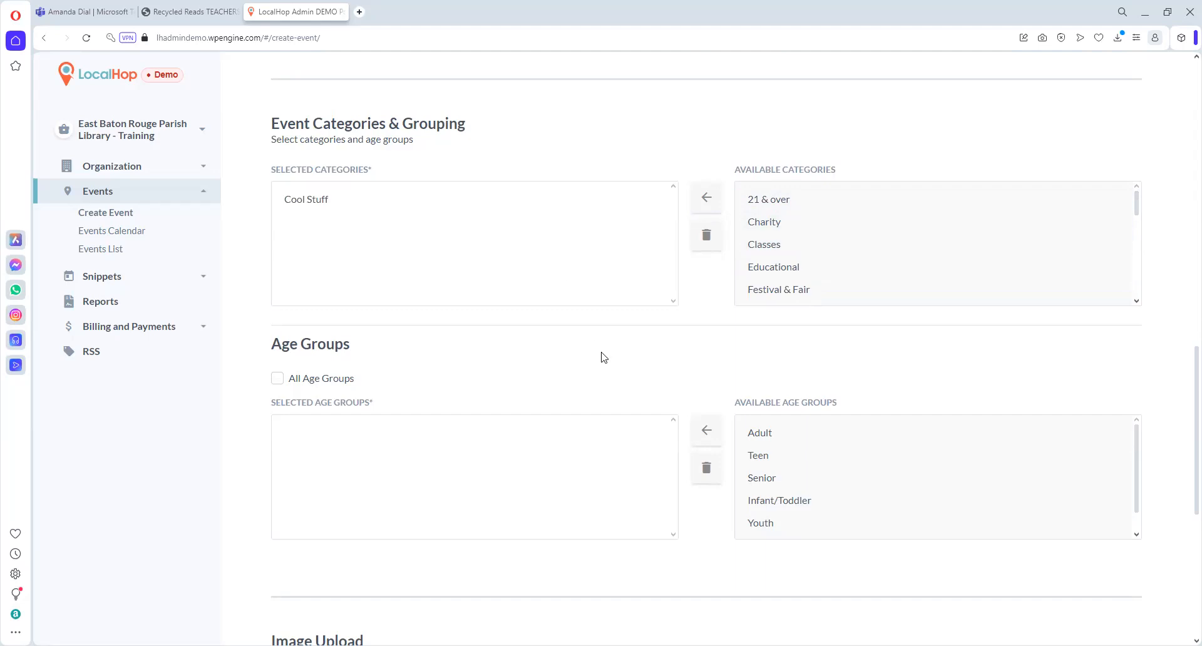
- Add all age groups to the event and clear the All Age Groups option so individual groups can be edited
scroll(606, 352, down, 2)
scroll(606, 352, down, 1)
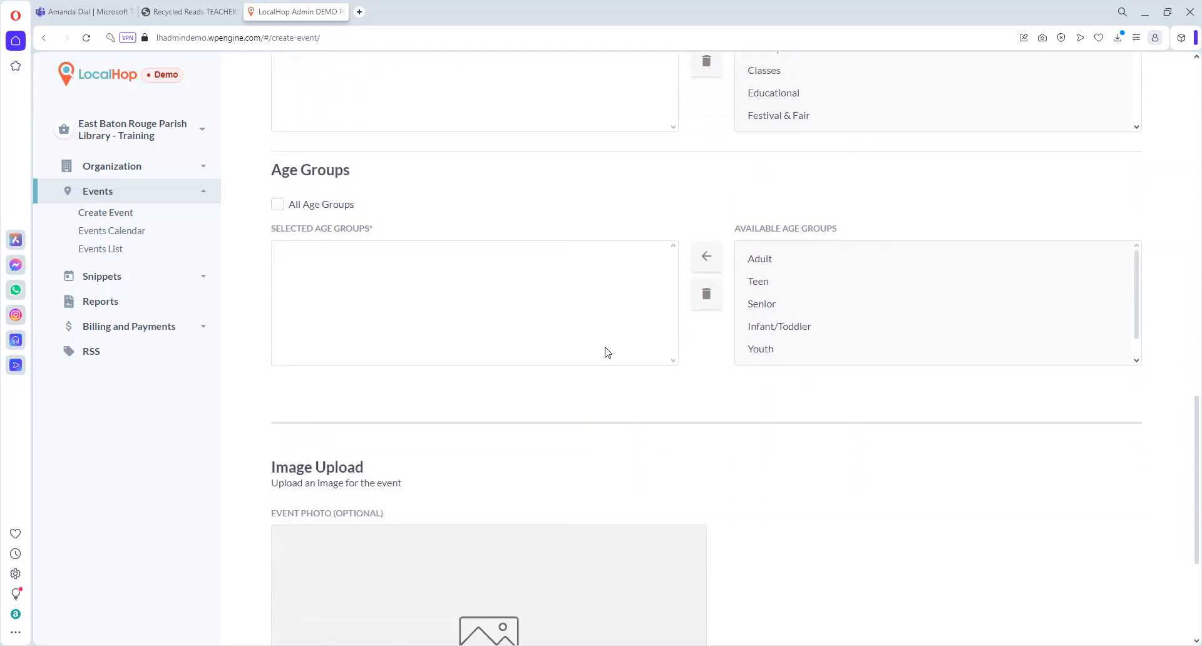
click(277, 205)
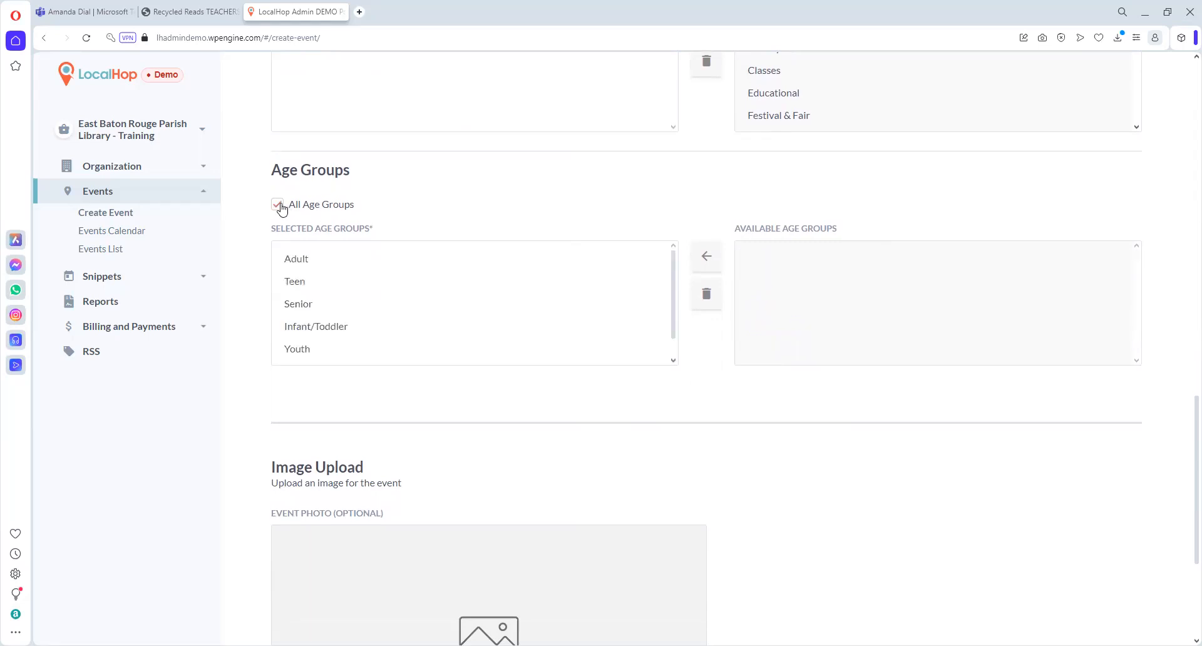
click(279, 206)
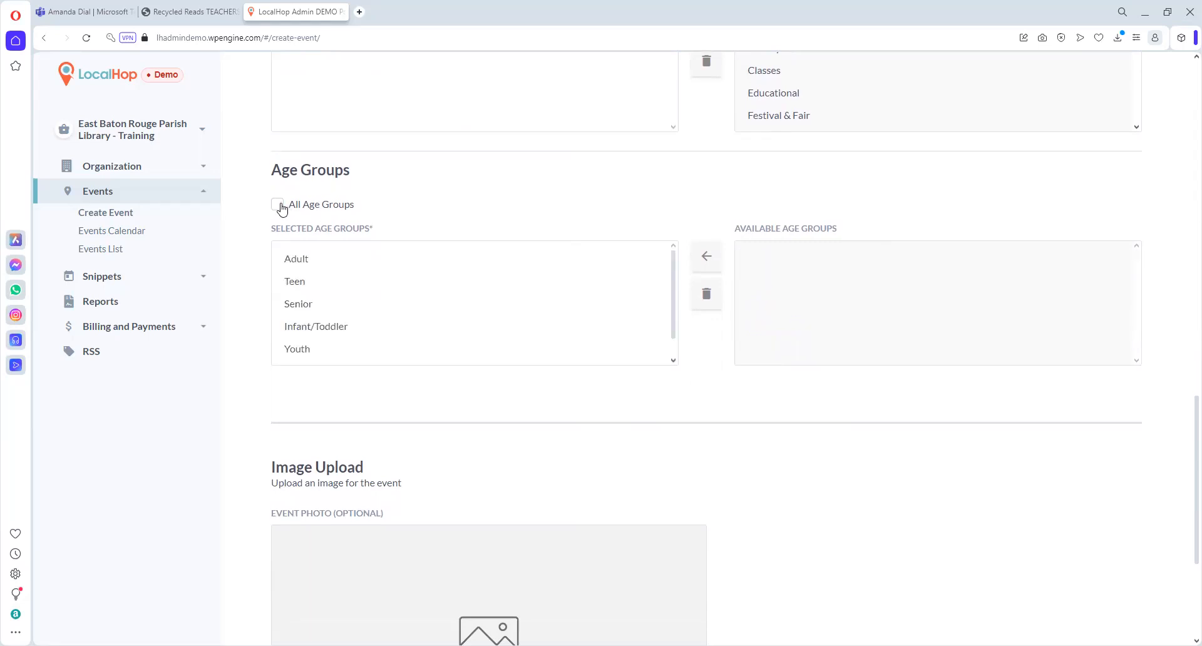
- Remove Teen, Senior, Infant/Toddler and Youth from the event's selected age groups
click(336, 266)
click(323, 285)
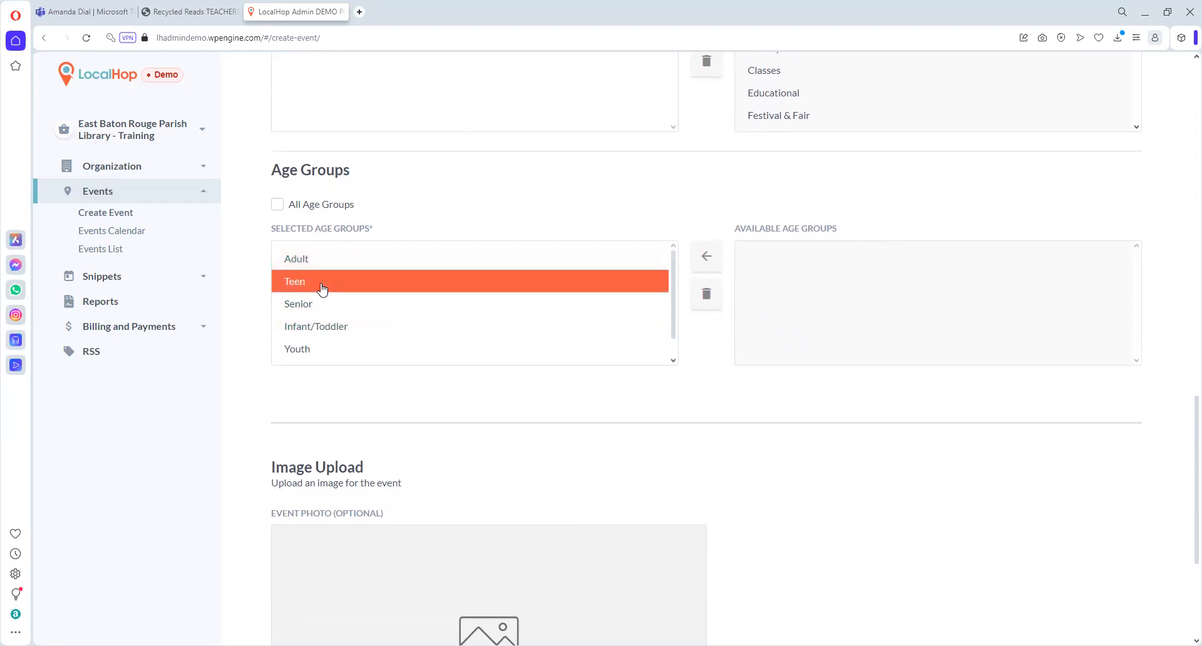
click(702, 299)
click(452, 287)
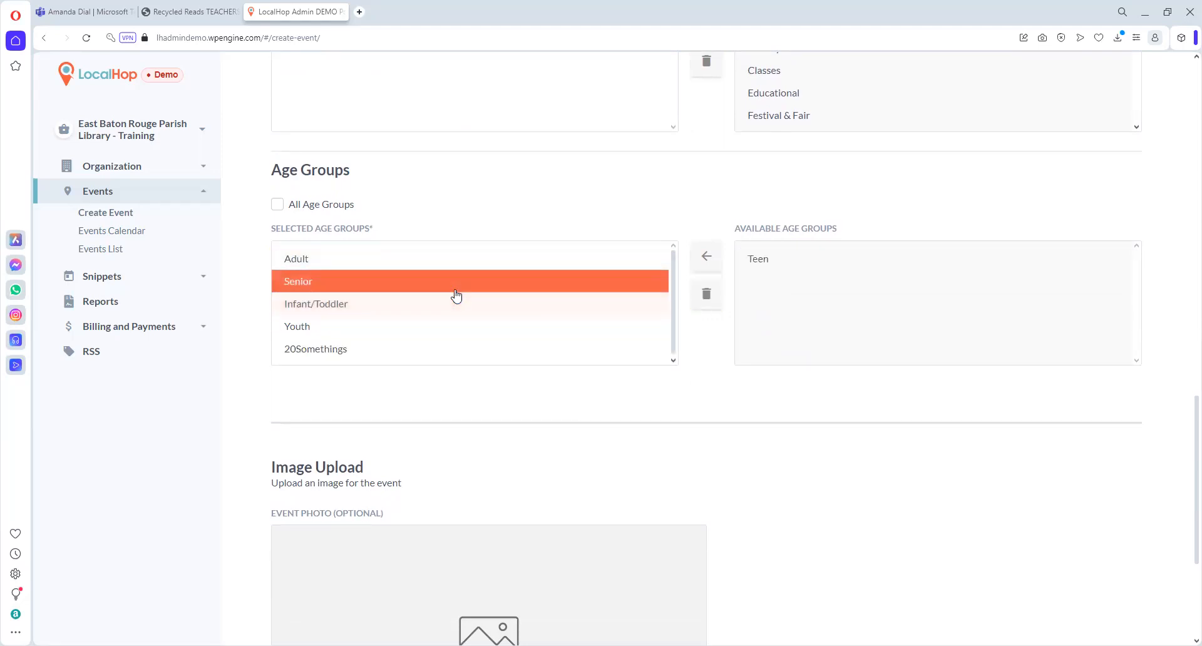
ctrl+click(464, 306)
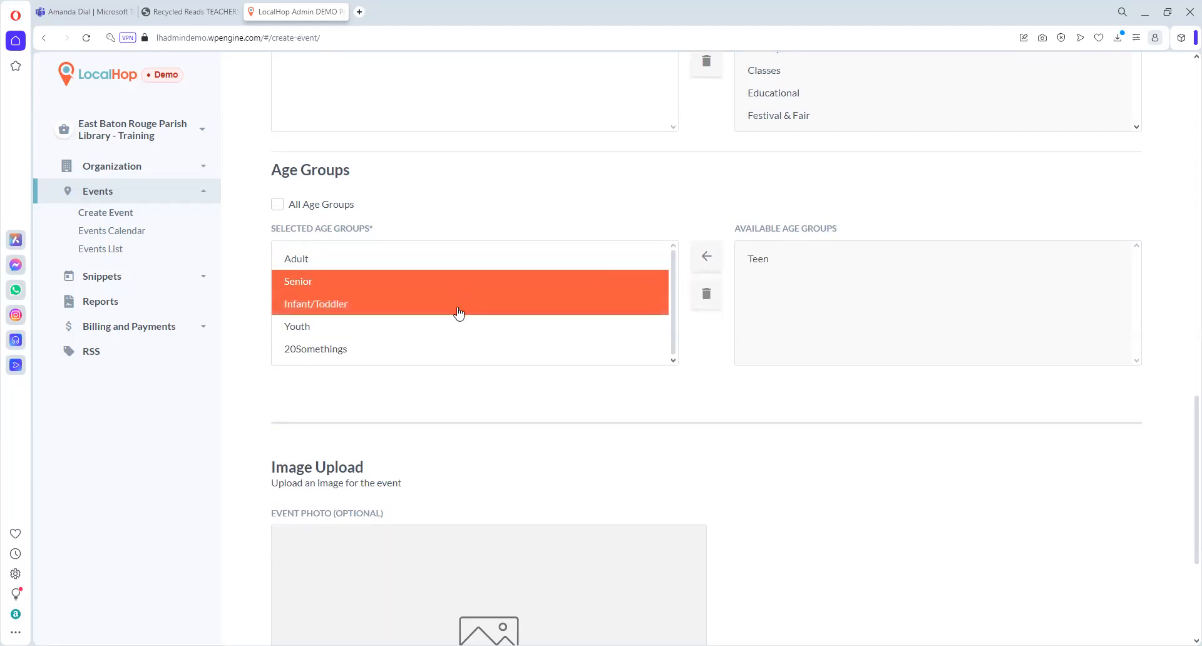
click(706, 294)
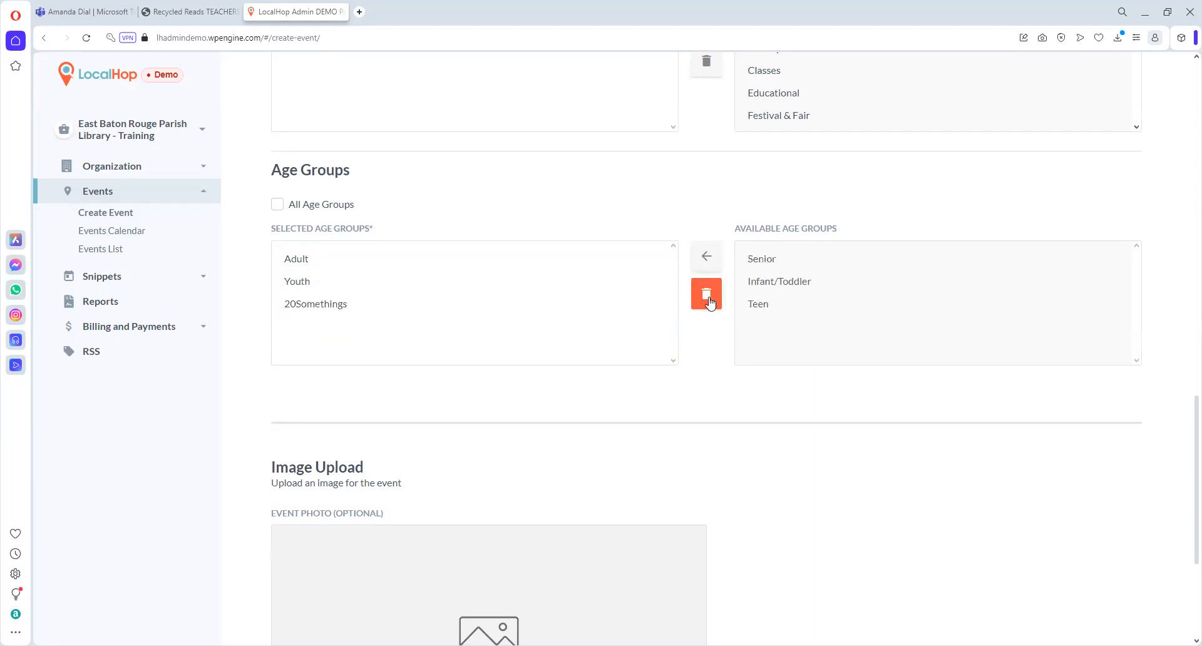
click(413, 293)
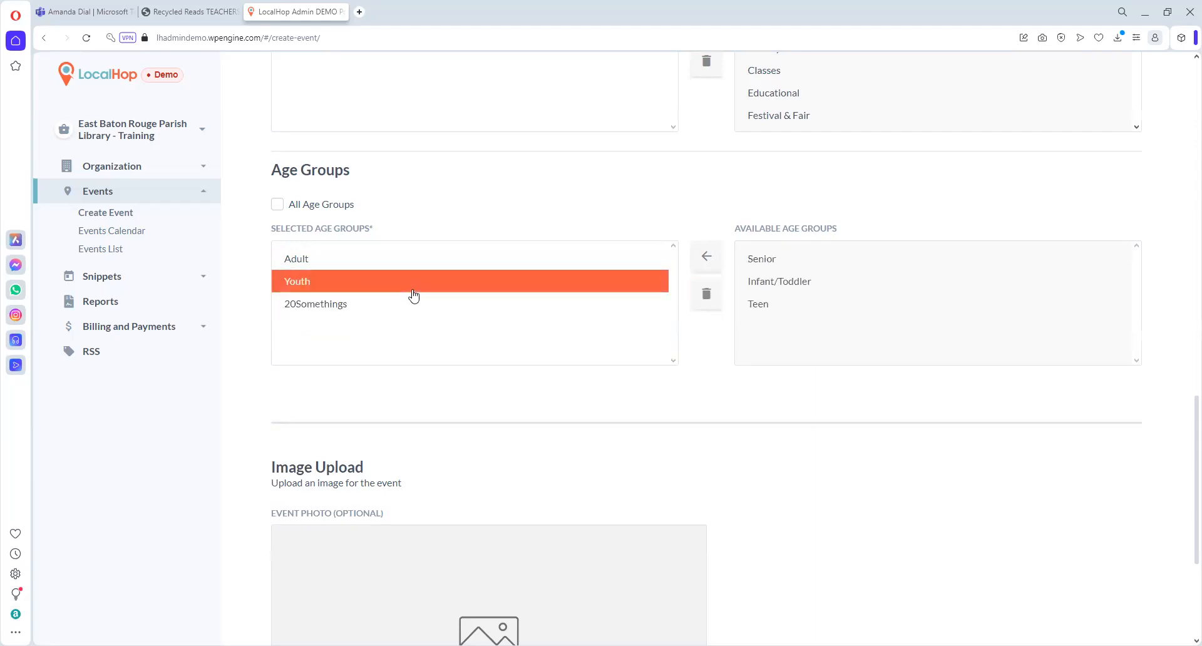
click(706, 297)
- Add Senior back to the event's selected age groups
click(392, 294)
click(788, 279)
click(777, 290)
click(719, 265)
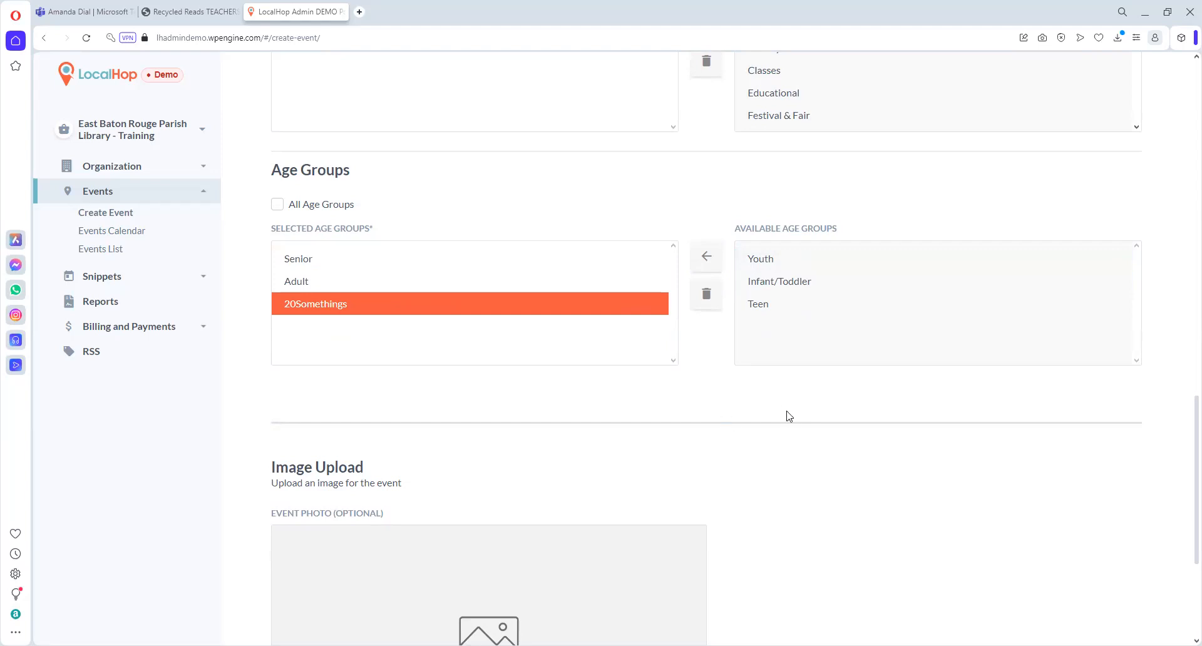
- Upload online-story-time-1-1.jpeg as the event photo and try to save the event details and continue
scroll(789, 415, down, 2)
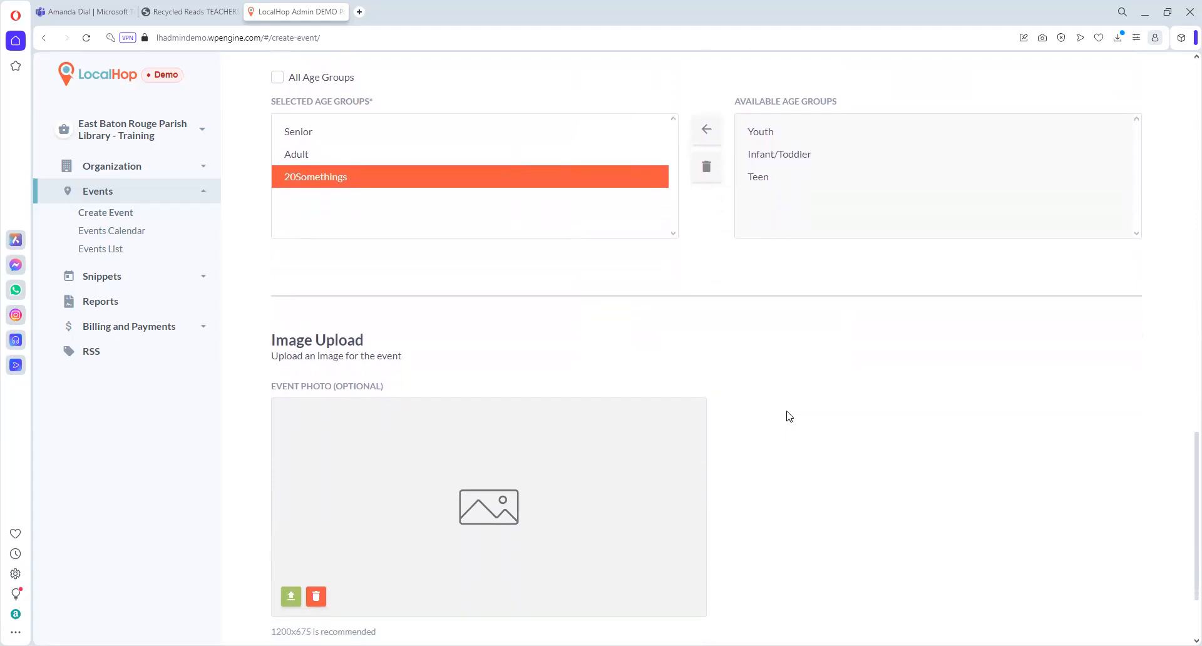
scroll(789, 416, down, 2)
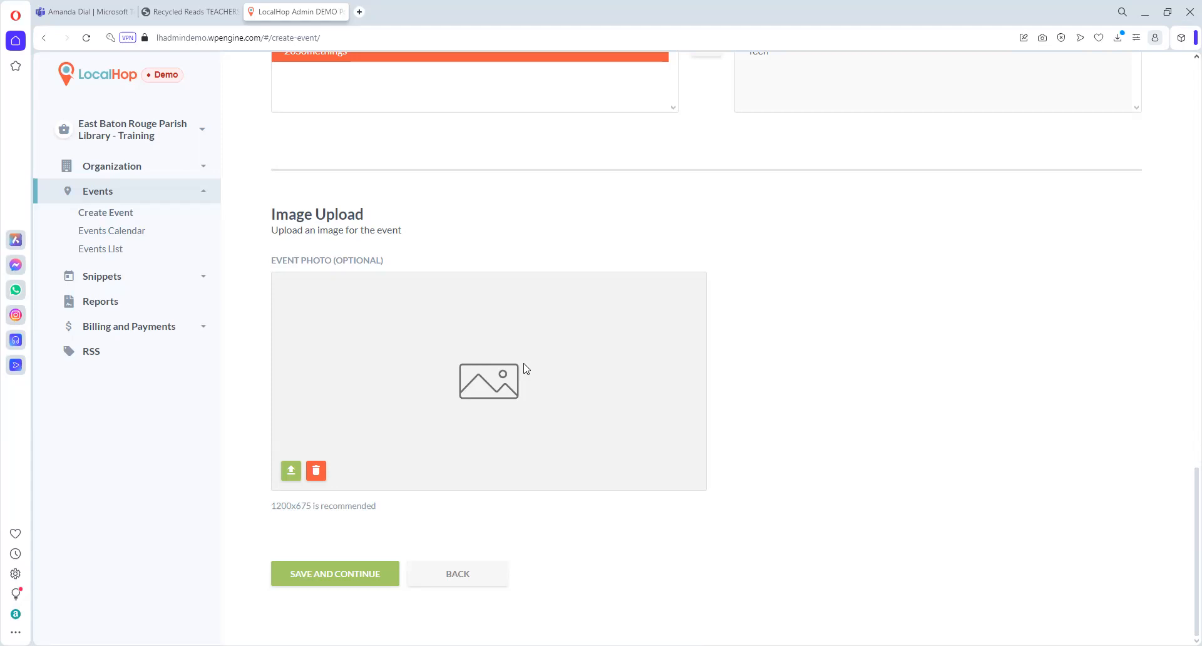
click(291, 474)
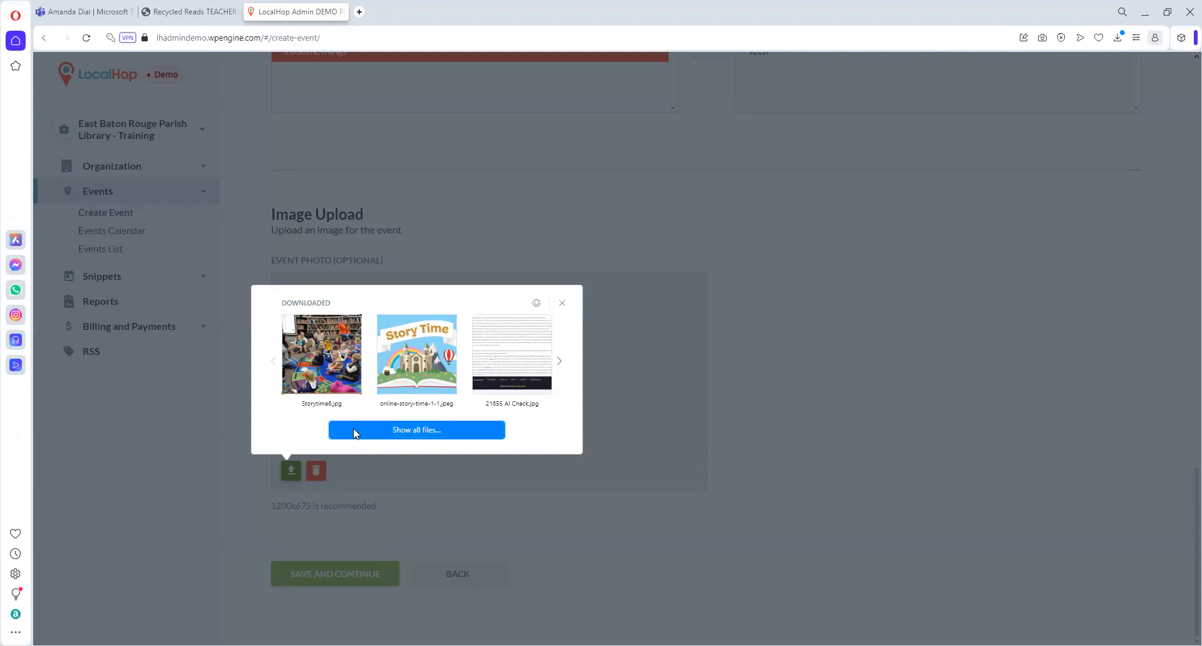
click(436, 369)
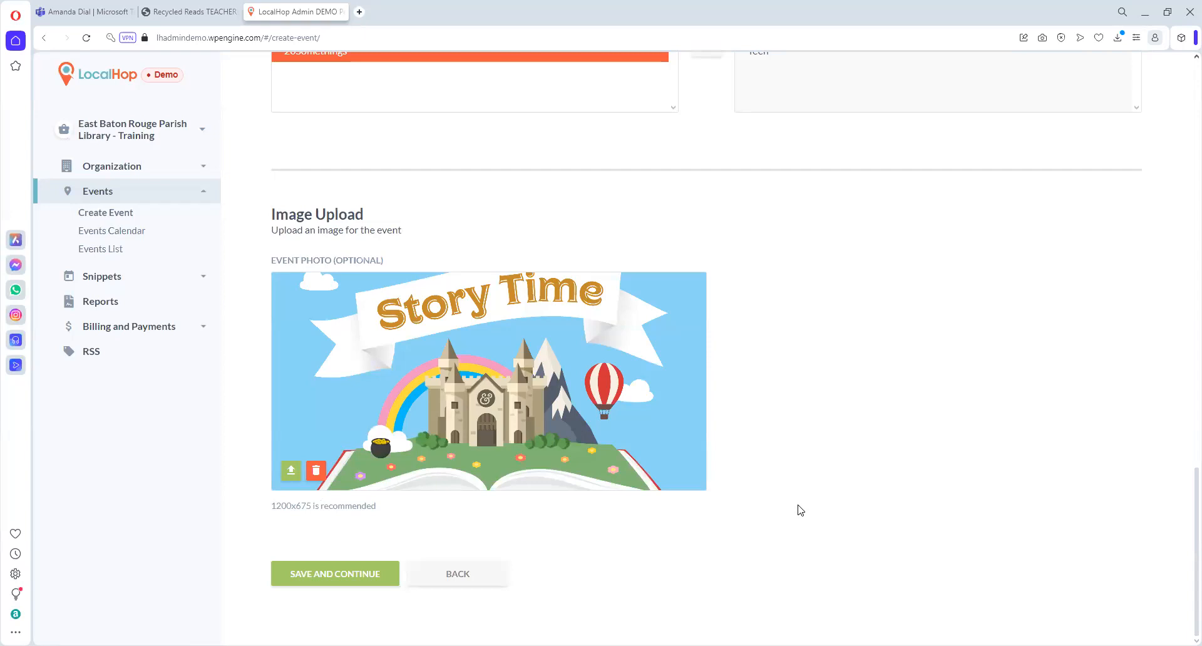
click(350, 575)
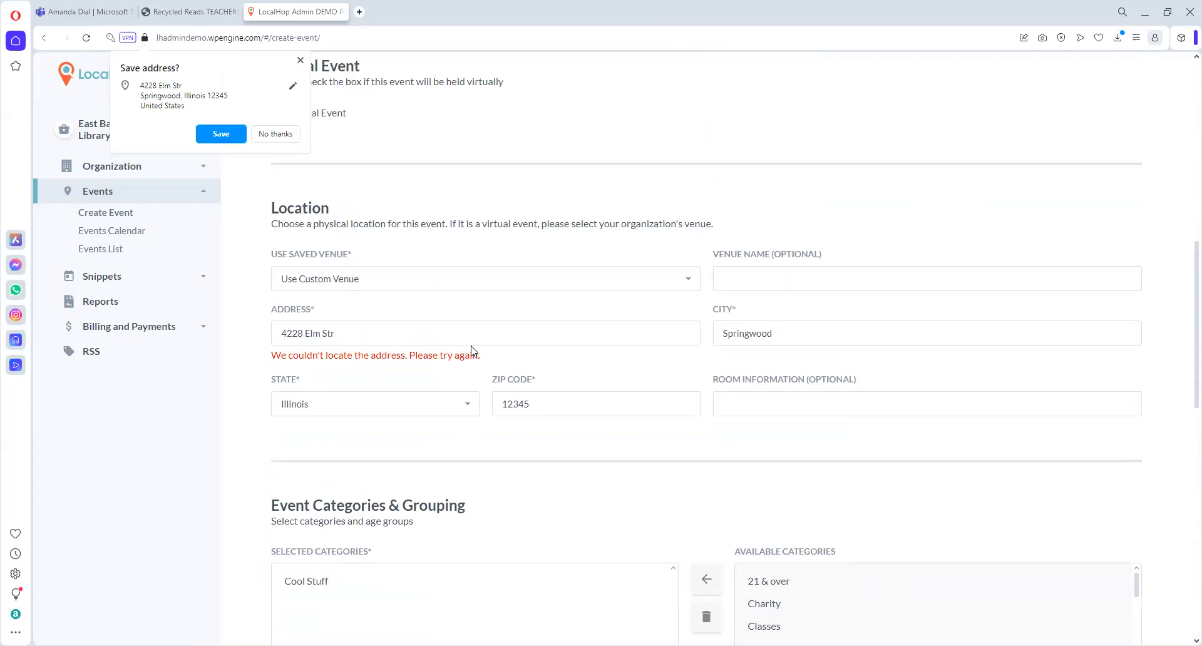
- Replace the custom venue's street address with a different one
click(473, 335)
key(BackSpace)
key(BackSpace)
key(BackSpace)
key(BackSpace)
key(BackSpace)
key(BackSpace)
key(BackSpace)
key(BackSpace)
key(BackSpace)
key(BackSpace)
key(BackSpace)
key(BackSpace)
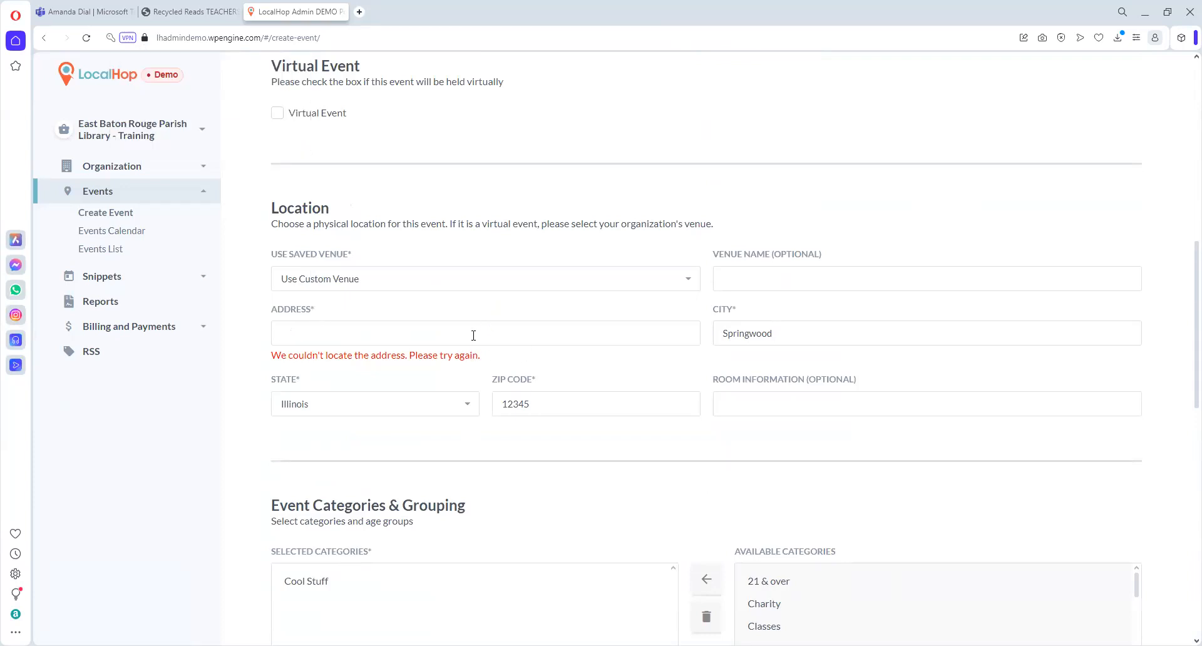
text(7711 Goodoowd)
- Change the custom venue's city to Baton Rouge
click(794, 334)
key(BackSpace)
key(BackSpace)
key(BackSpace)
key(BackSpace)
key(BackSpace)
key(BackSpace)
key(BackSpace)
key(BackSpace)
key(BackSpace)
key(BackSpace)
text(Baton Rouge)
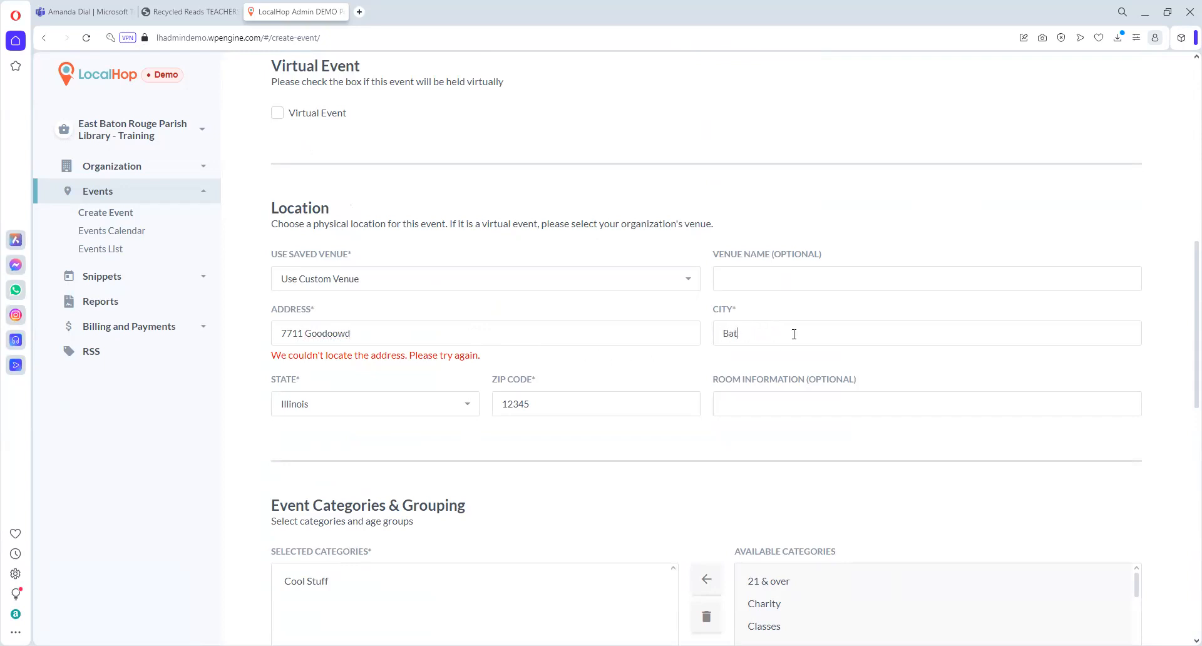
- Change the custom venue's state to Louisiana and replace its ZIP code with the correct one
click(446, 406)
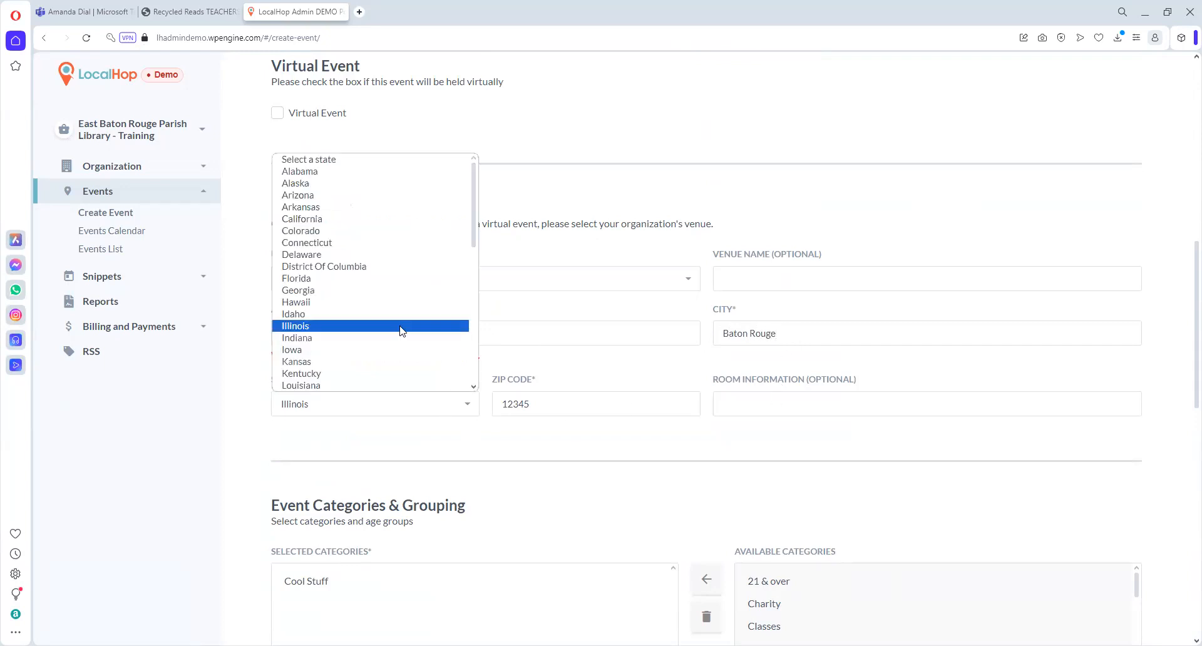
click(391, 387)
click(581, 407)
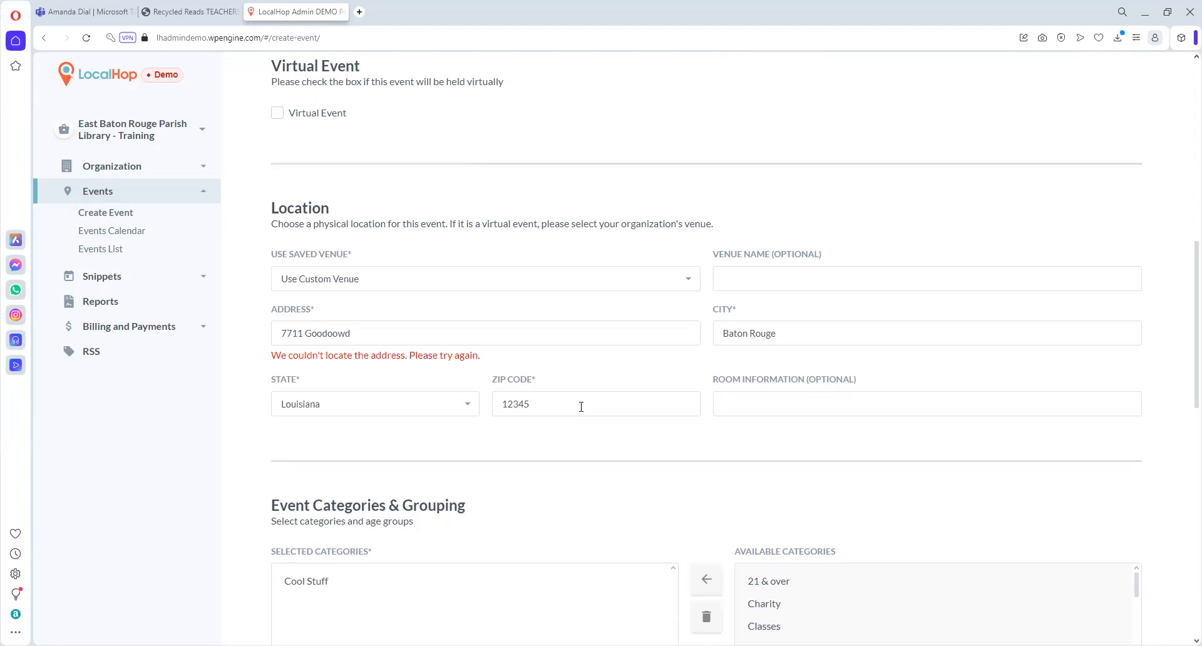
key(BackSpace)
key(BackSpace)
key(BackSpace)
key(BackSpace)
text(70809)
- Save the event setup details and continue to the date and time stage
scroll(625, 473, down, 10)
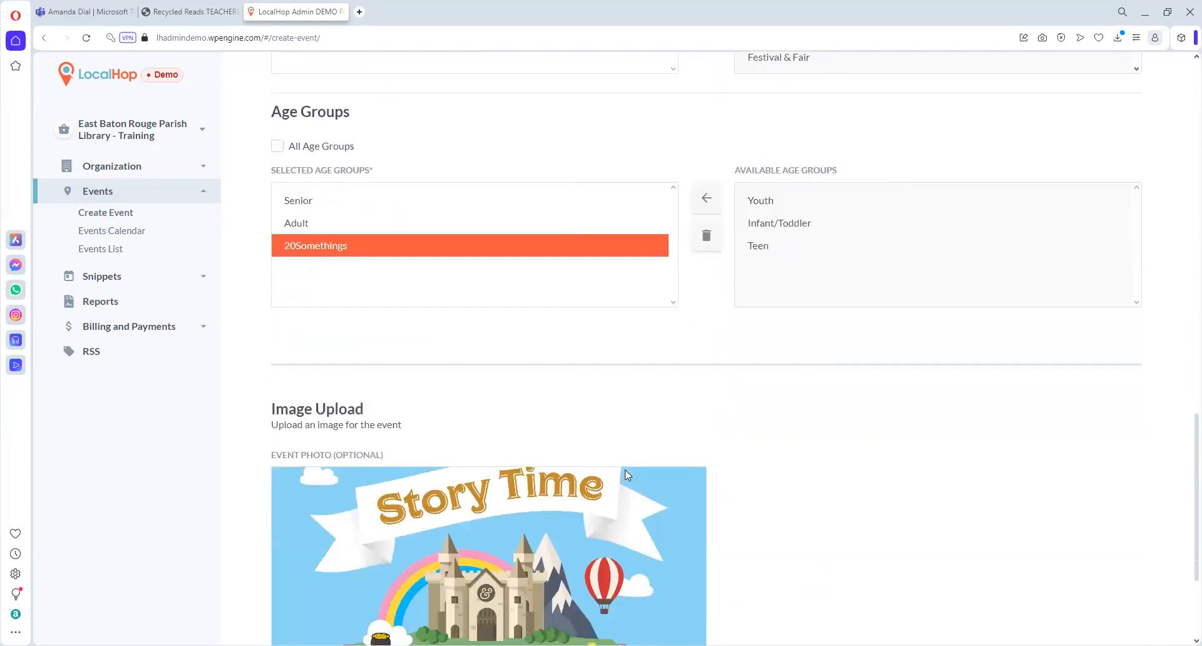
scroll(789, 521, down, 2)
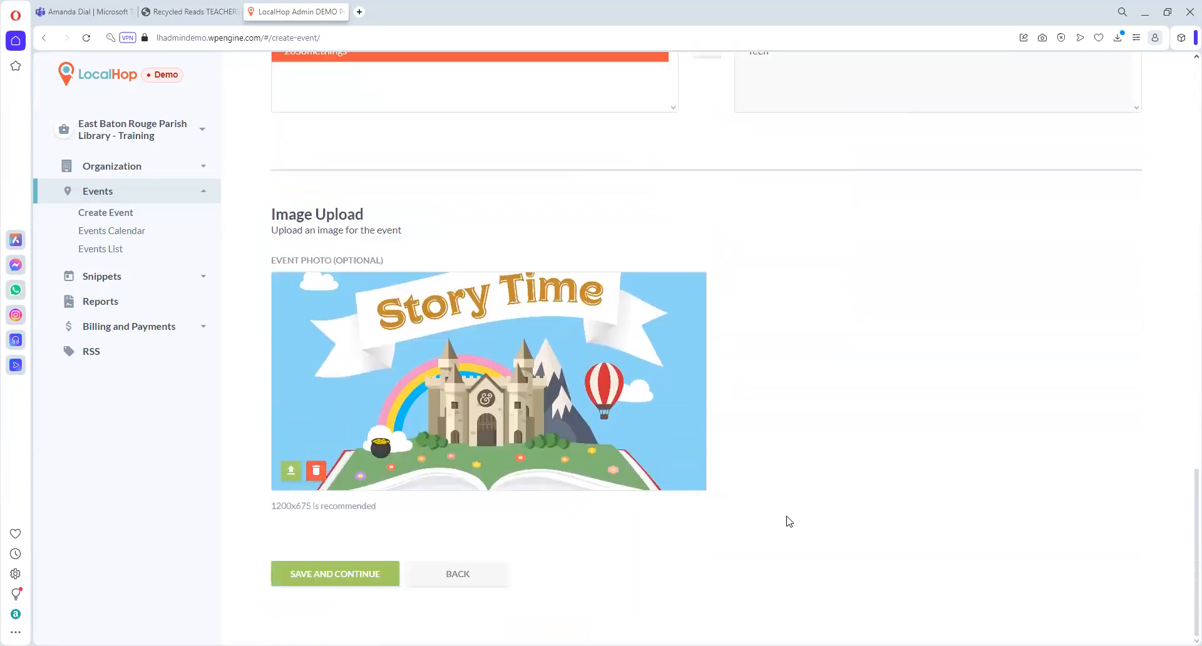
click(357, 587)
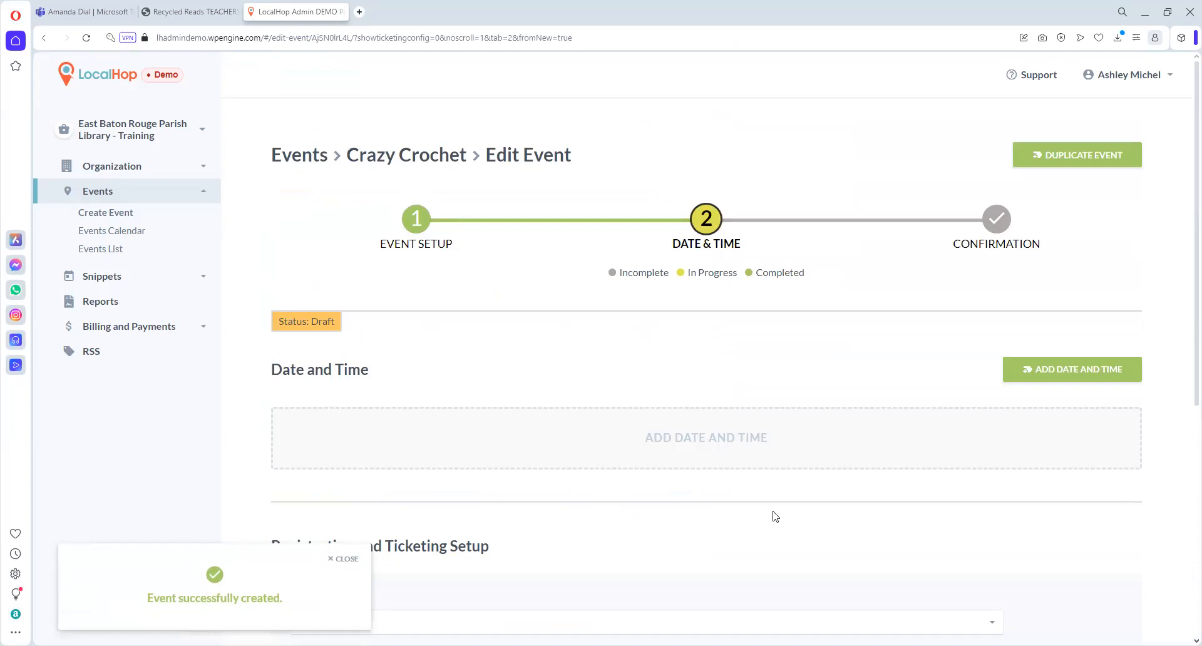
- Start a non-repeating date entry for the event with the start date 03/02/2024
scroll(777, 518, down, 2)
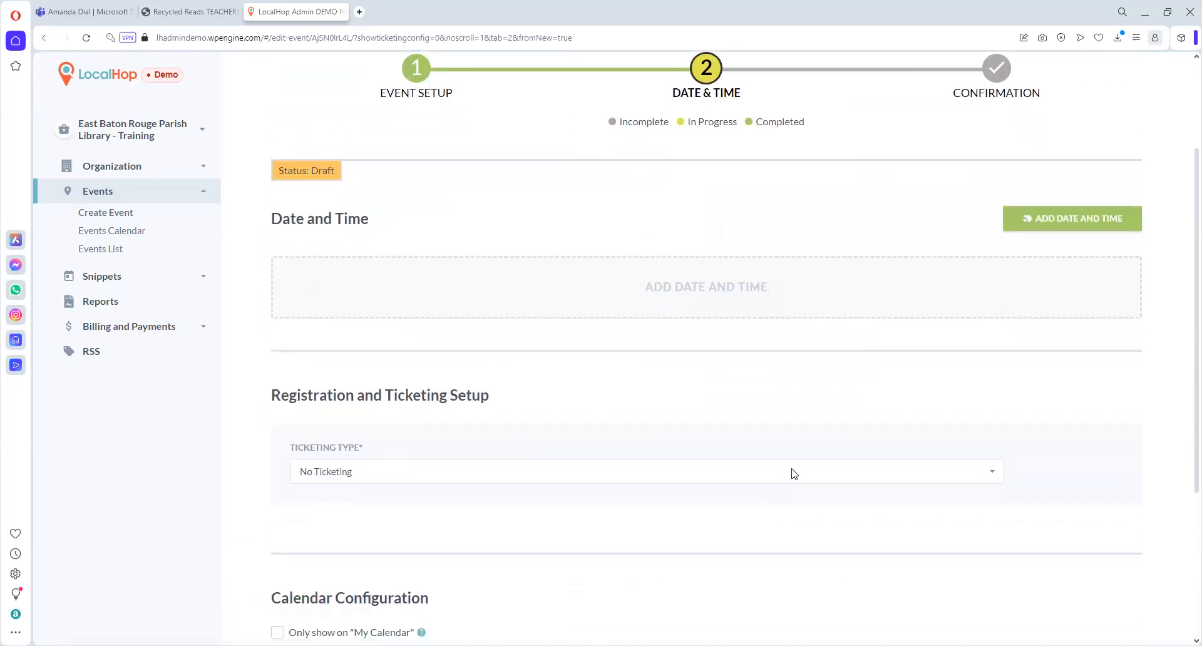
click(1089, 216)
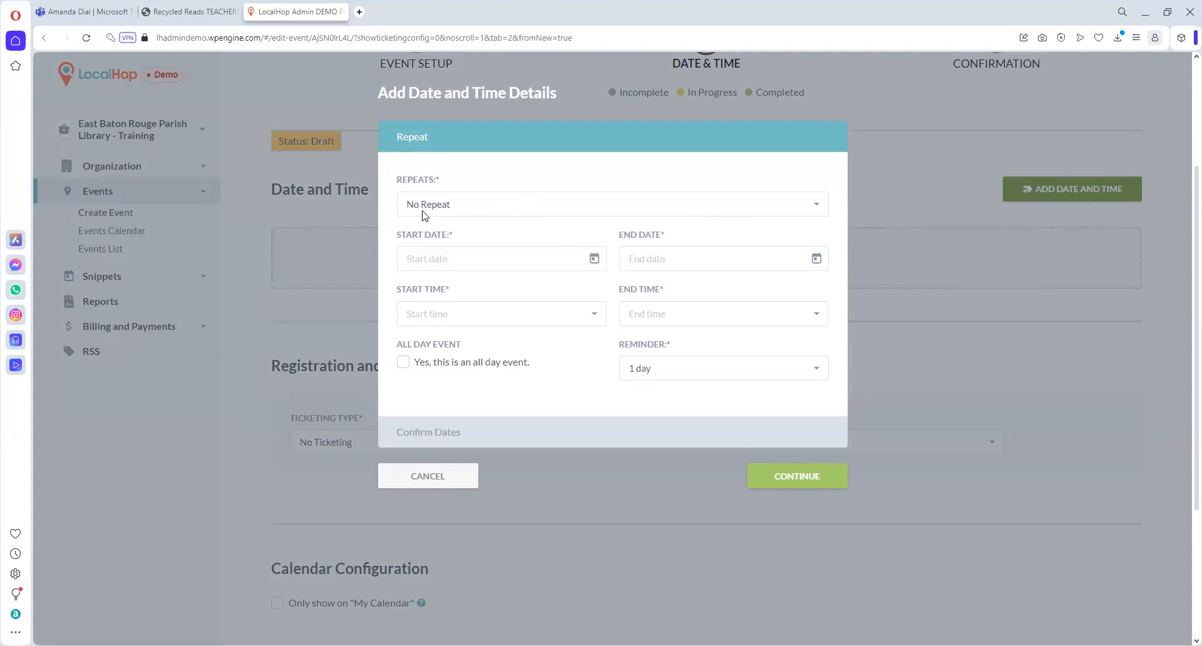
click(595, 262)
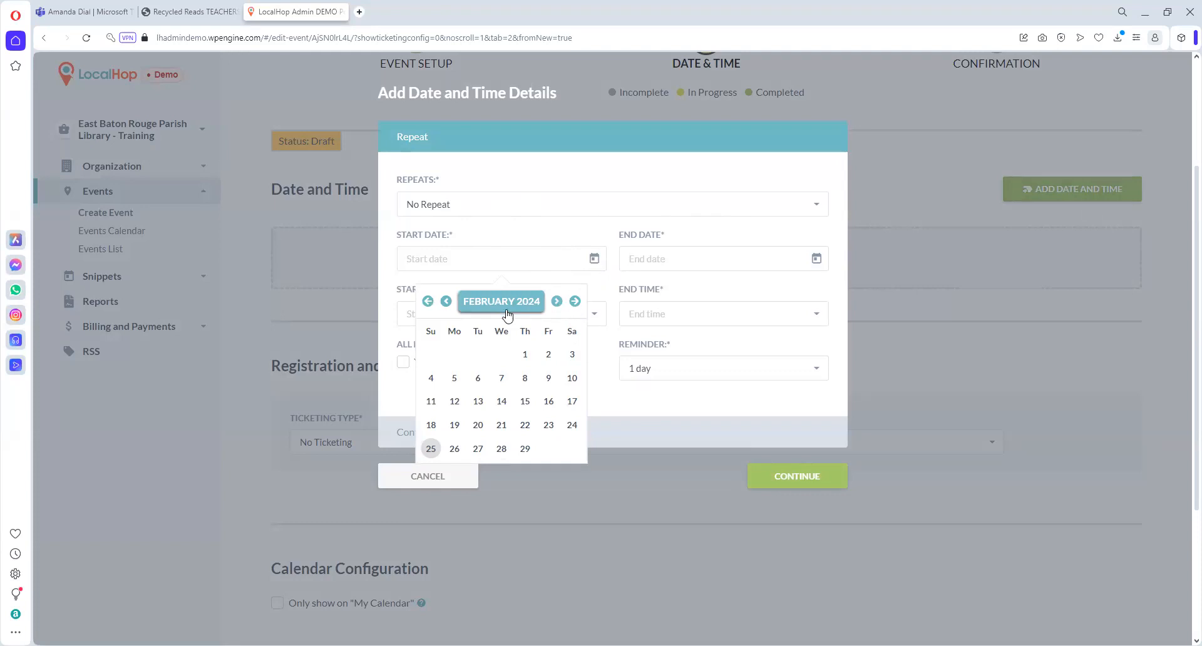
click(575, 302)
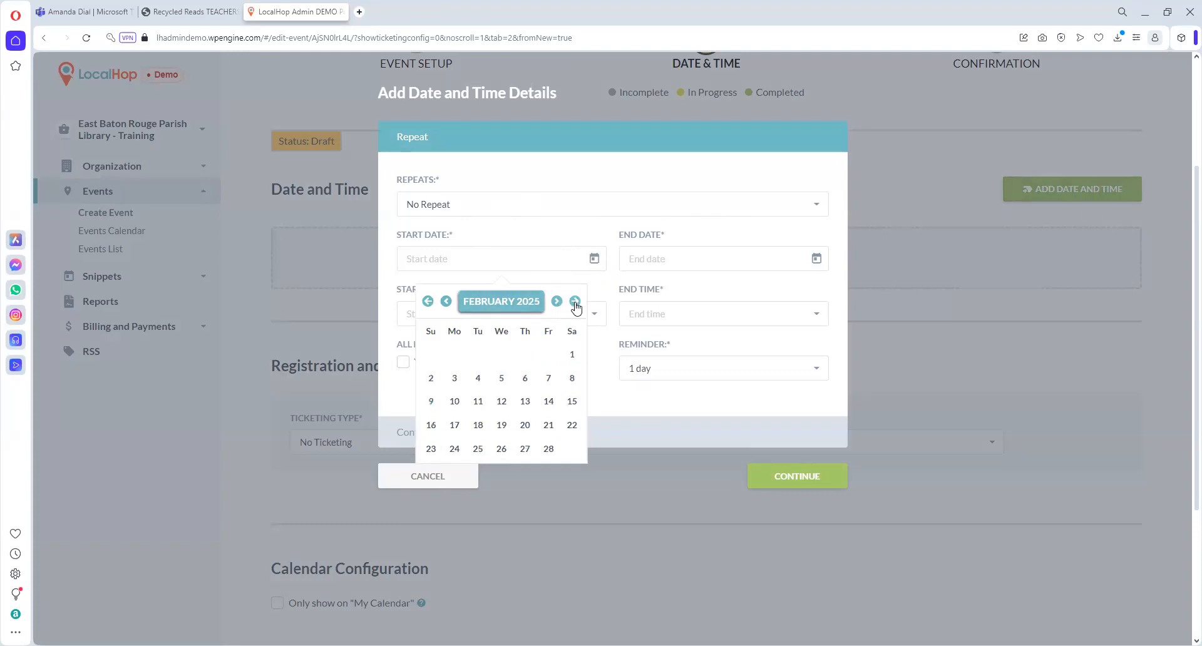
click(428, 304)
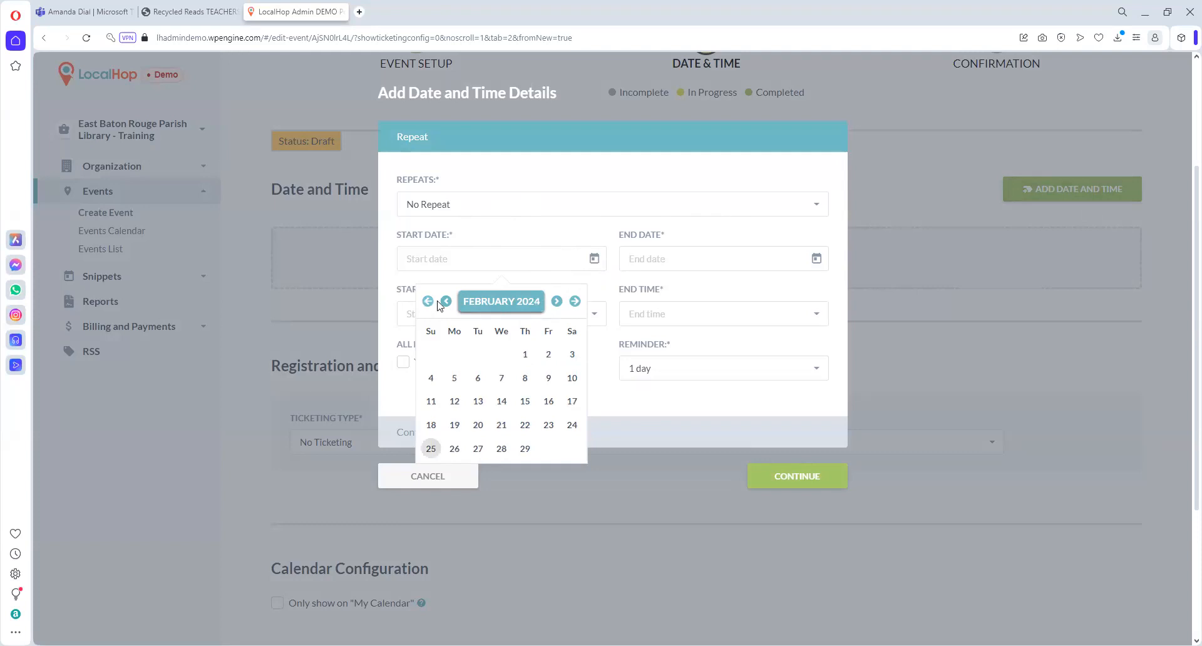
click(556, 303)
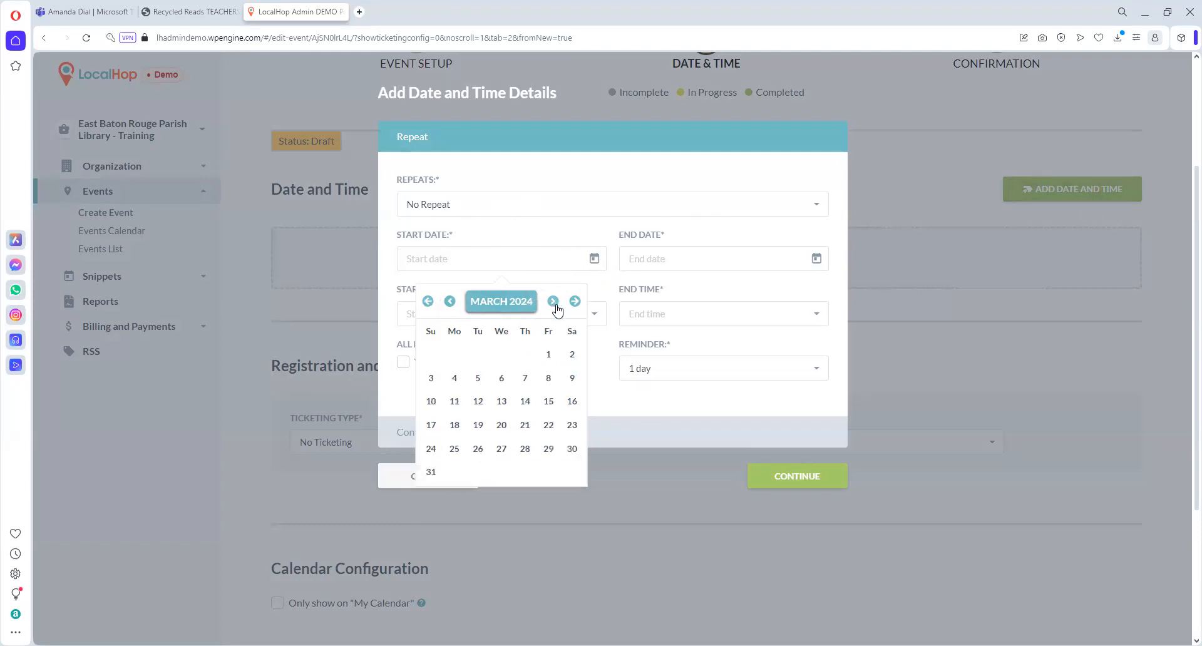
click(573, 355)
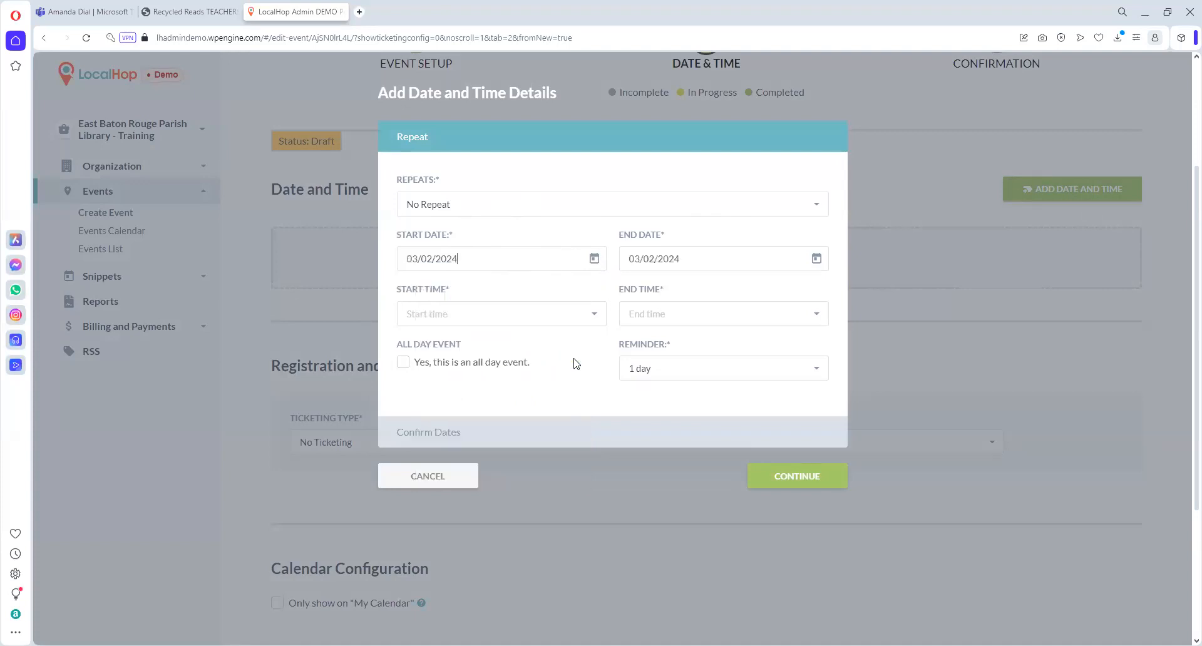
- Set the event's time to 8:45 AM through 10:00 AM and confirm the date entry
click(556, 313)
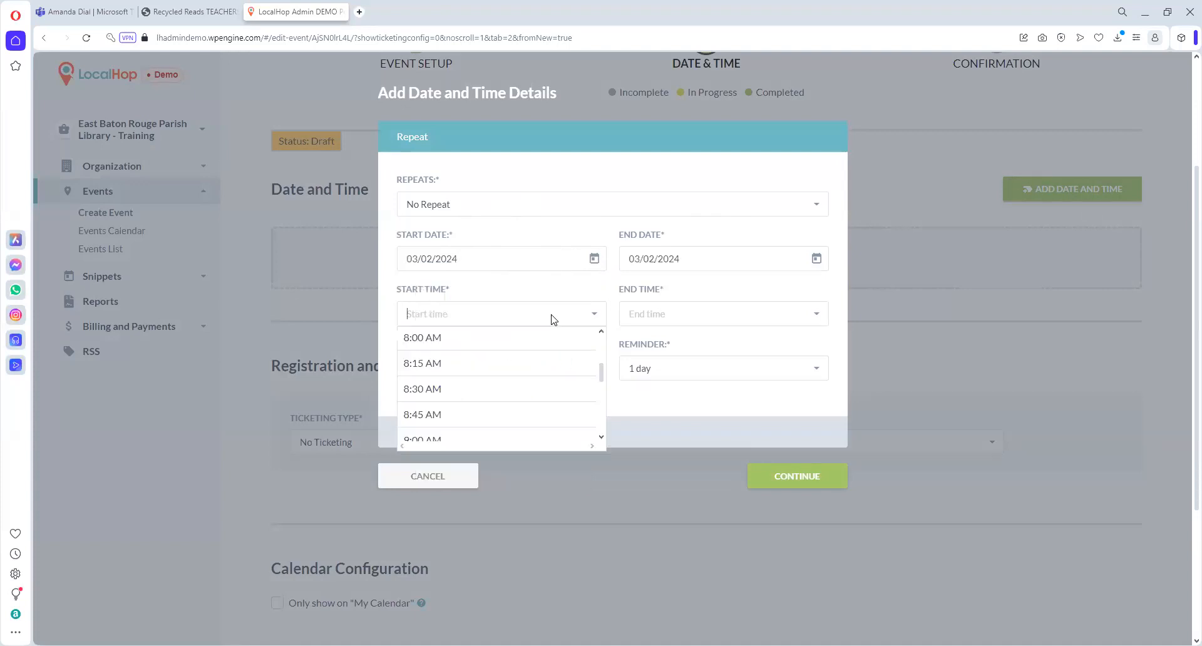
click(471, 414)
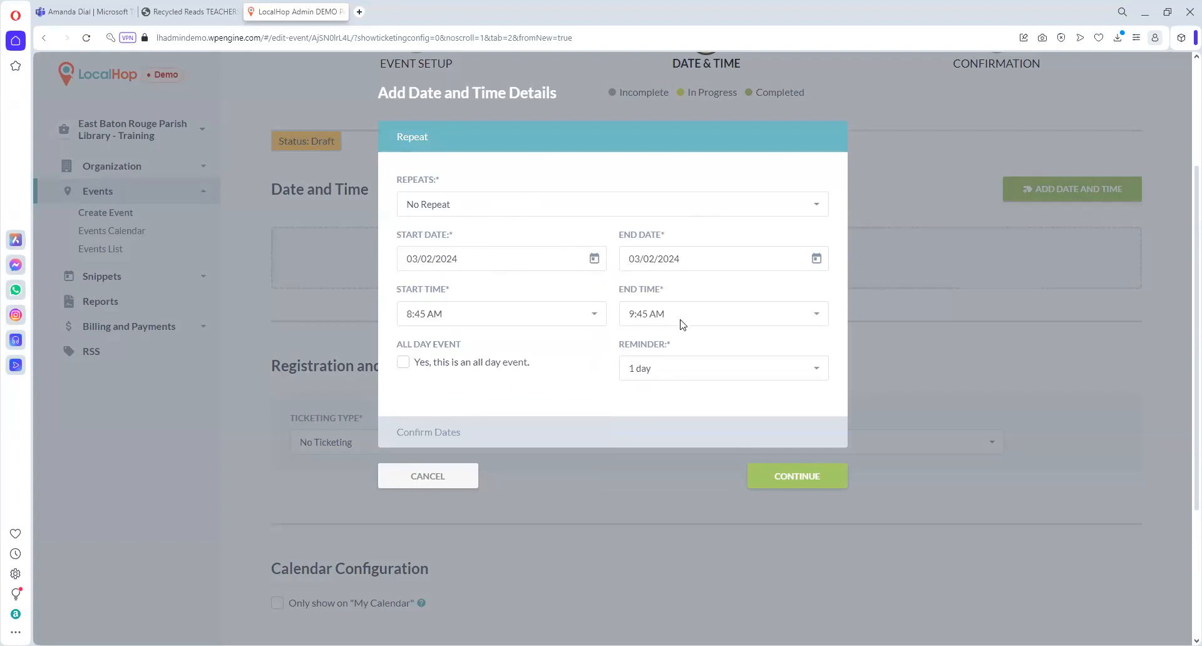
click(826, 320)
click(721, 377)
click(797, 476)
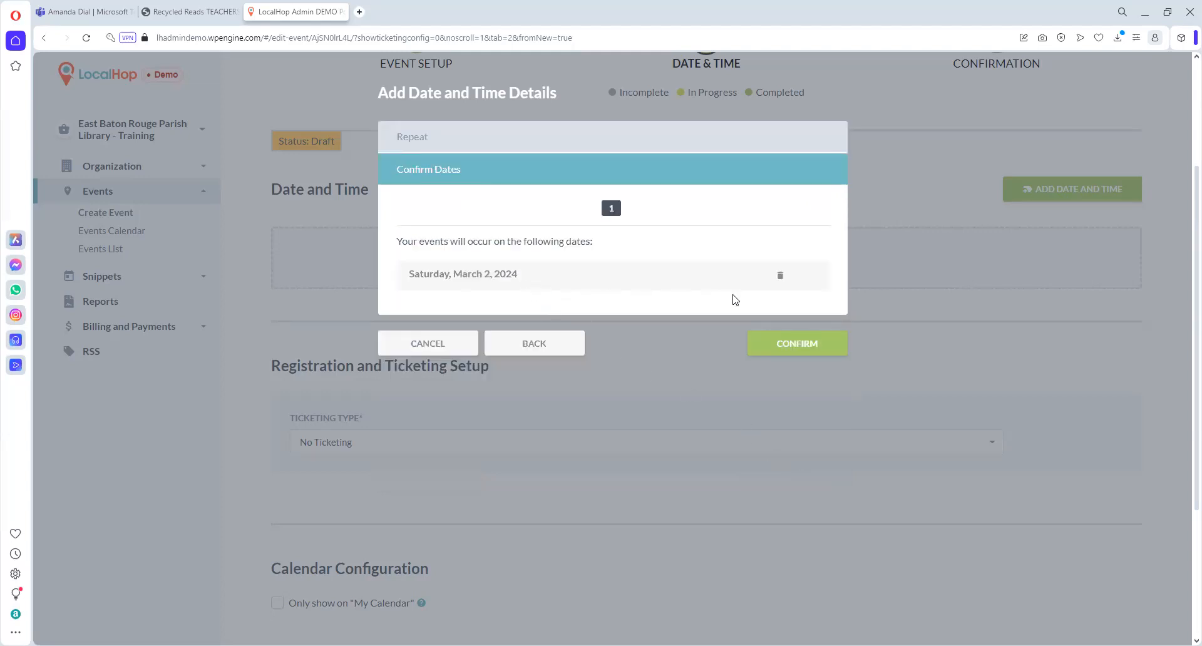
click(783, 349)
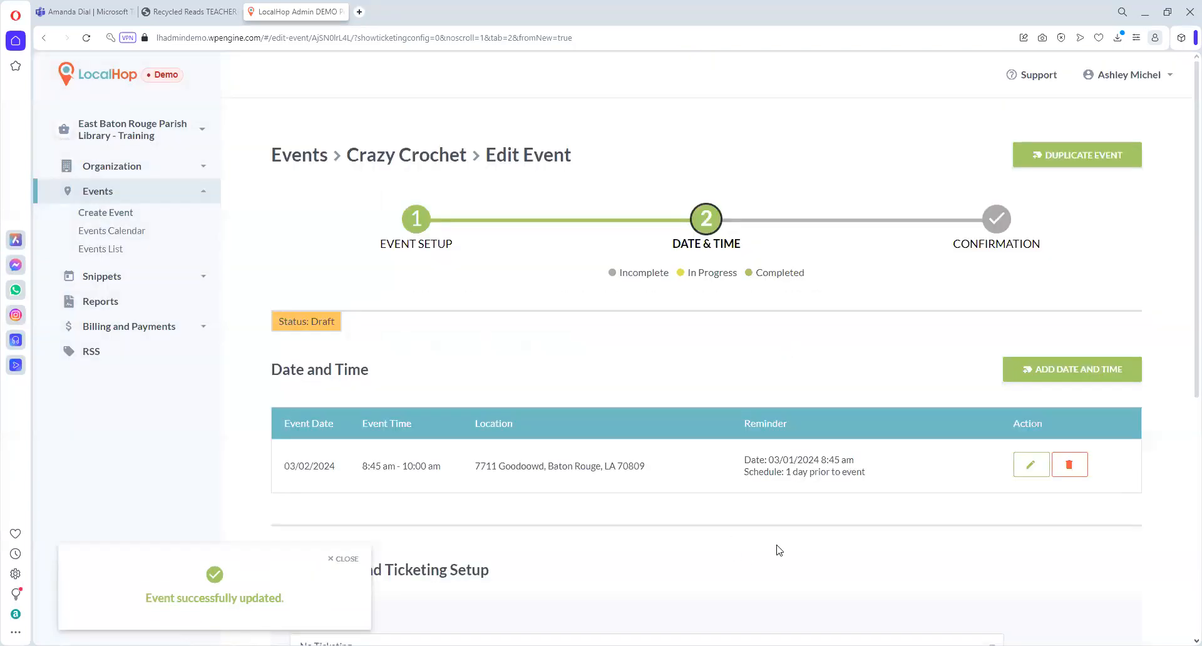
- Try Localhop Ticketing as the event's ticketing type and return it to No Ticketing
scroll(776, 551, down, 4)
scroll(779, 550, down, 2)
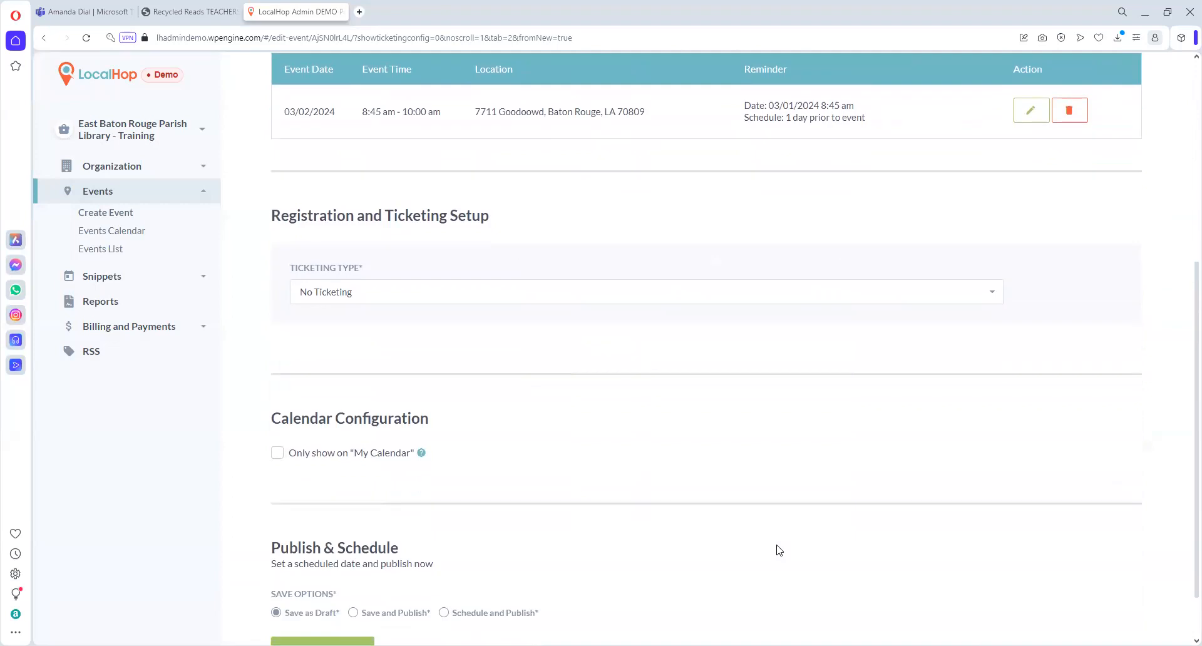
click(955, 296)
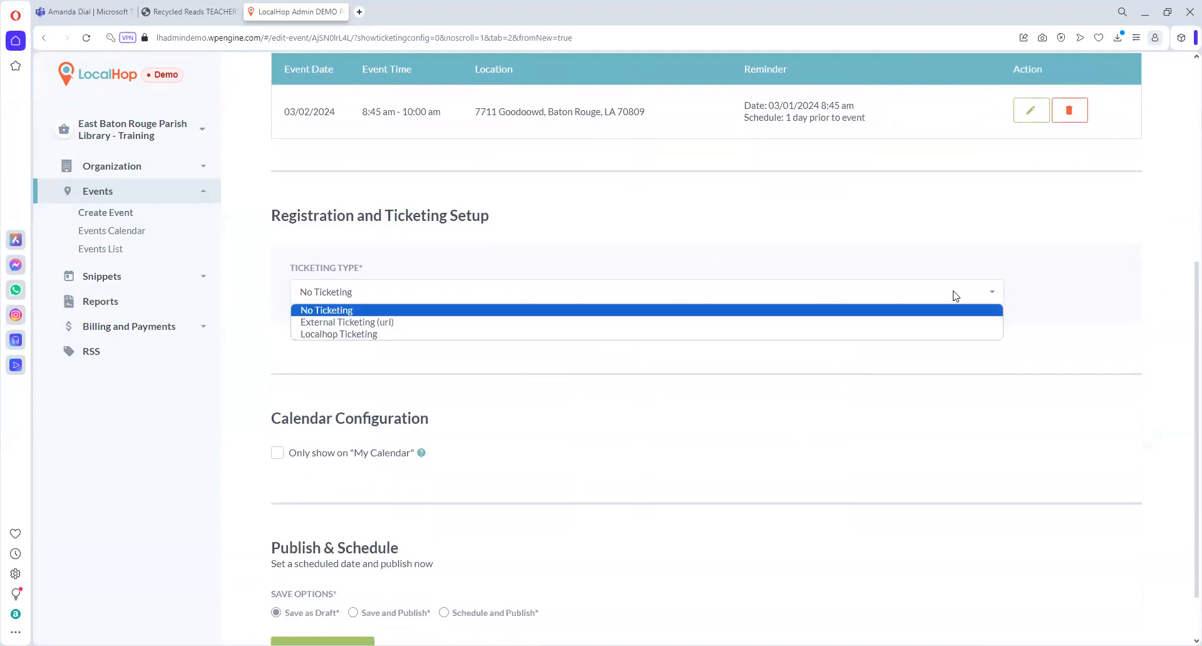
click(409, 334)
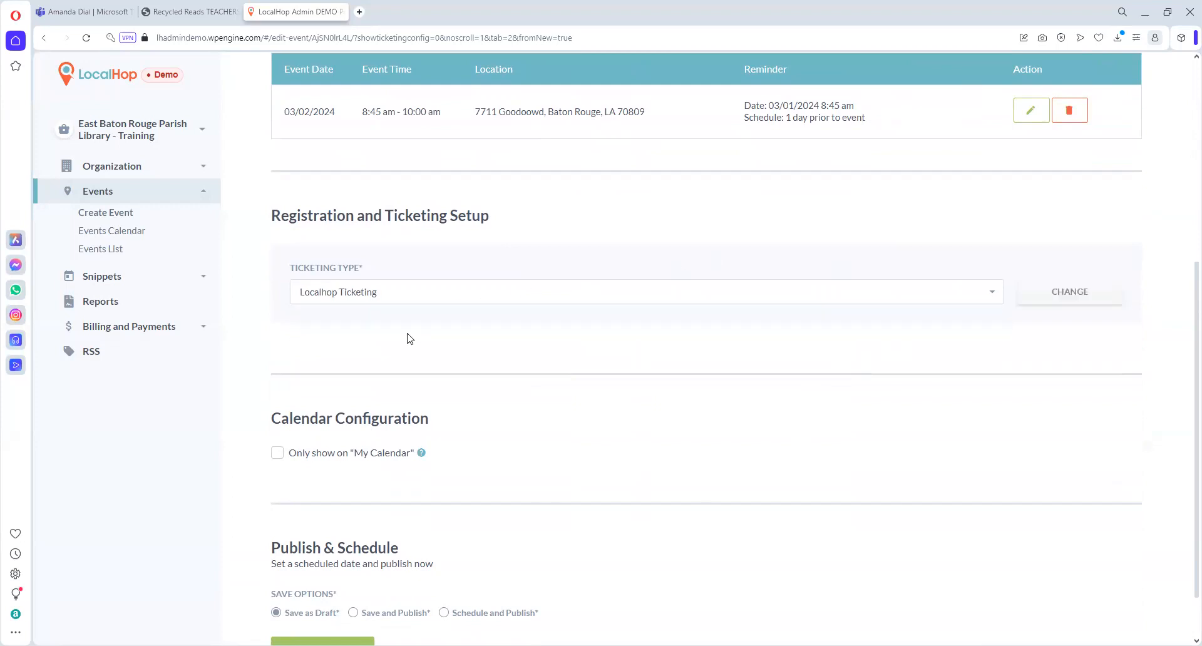
click(993, 294)
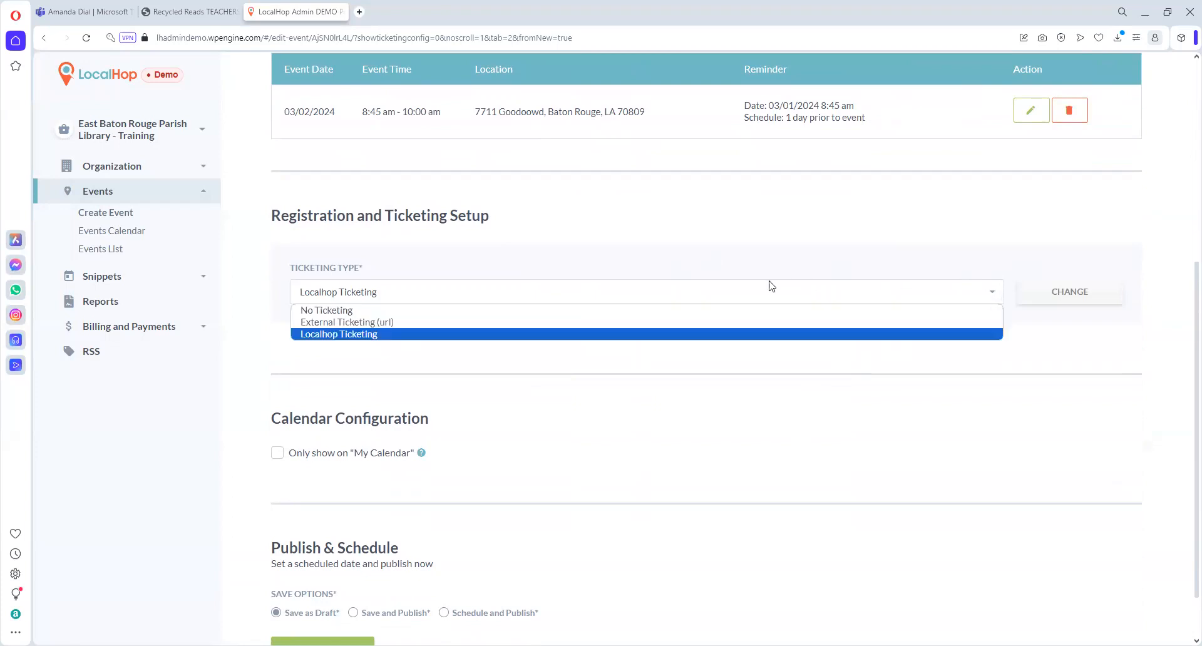
click(696, 311)
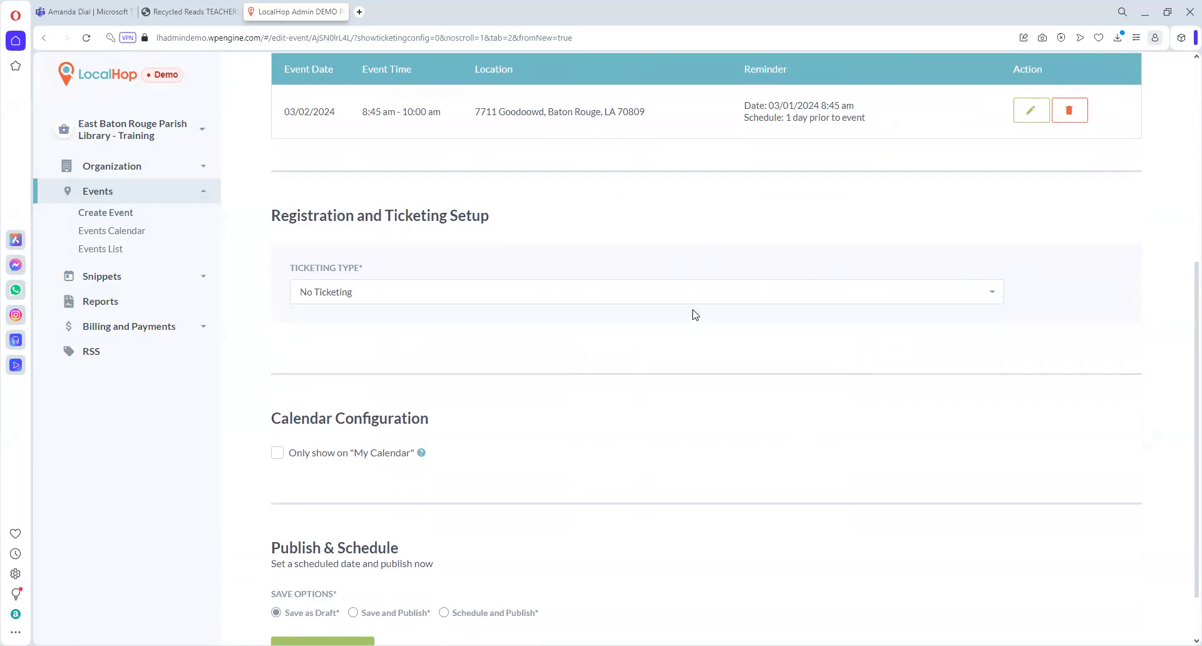
- Save and publish the Crazy Crochet event, and review its confirmation details and sharing section
scroll(695, 314, down, 1)
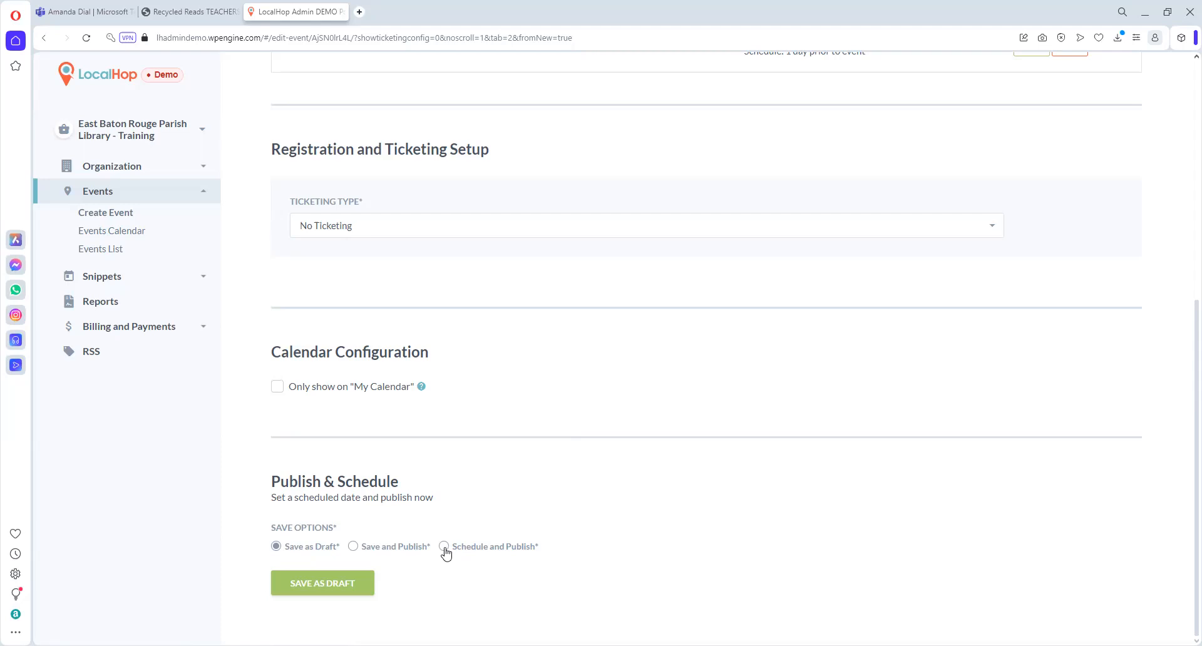
click(353, 548)
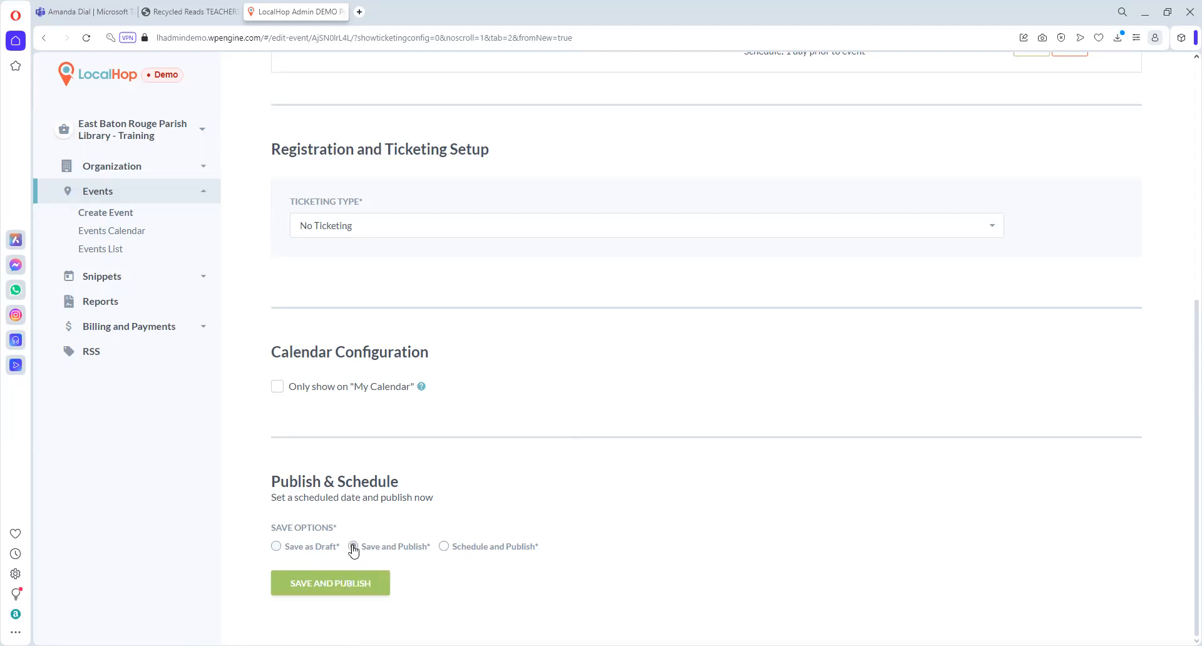
click(323, 585)
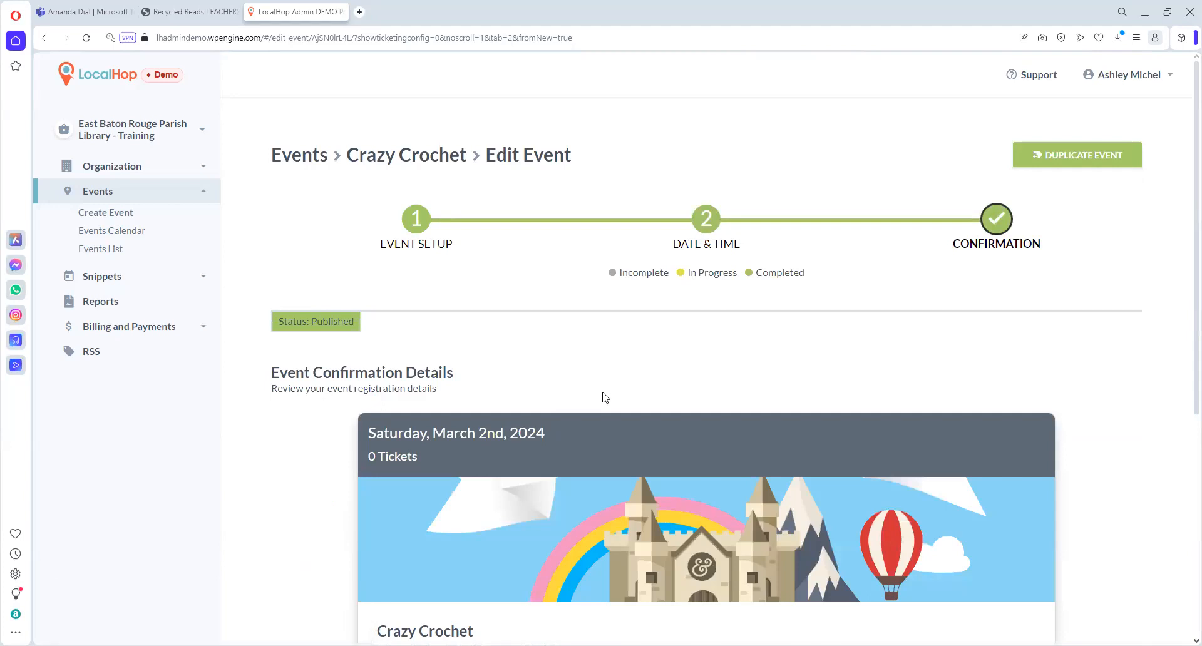
scroll(605, 397, down, 3)
scroll(605, 398, down, 2)
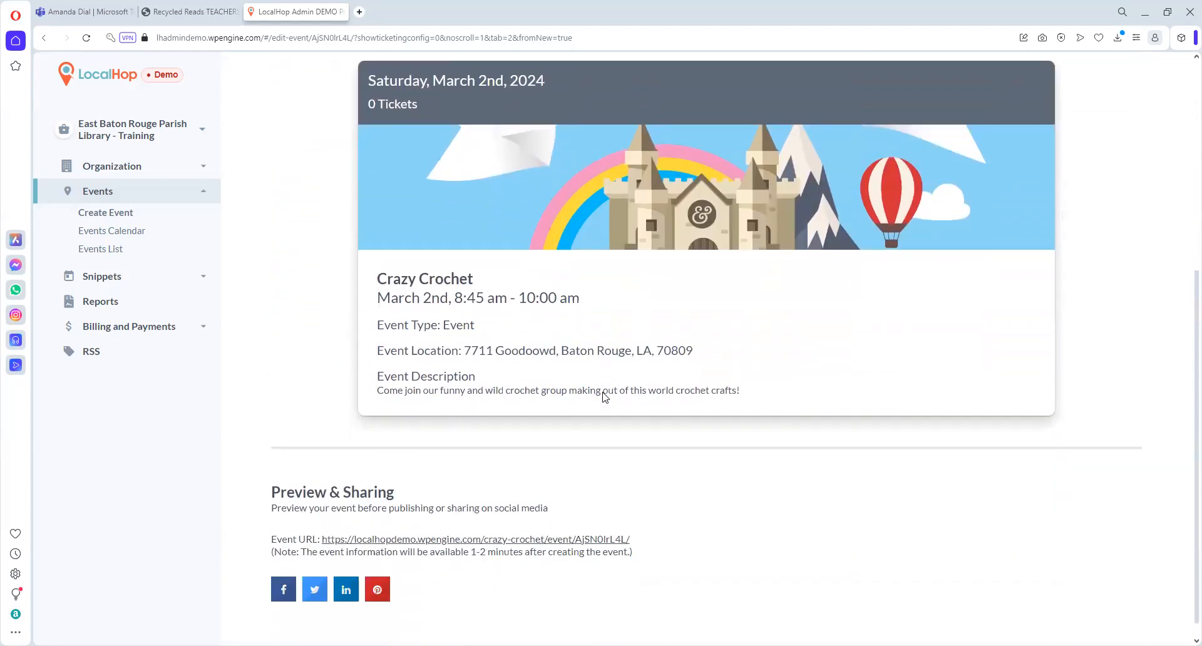
scroll(604, 397, up, 3)
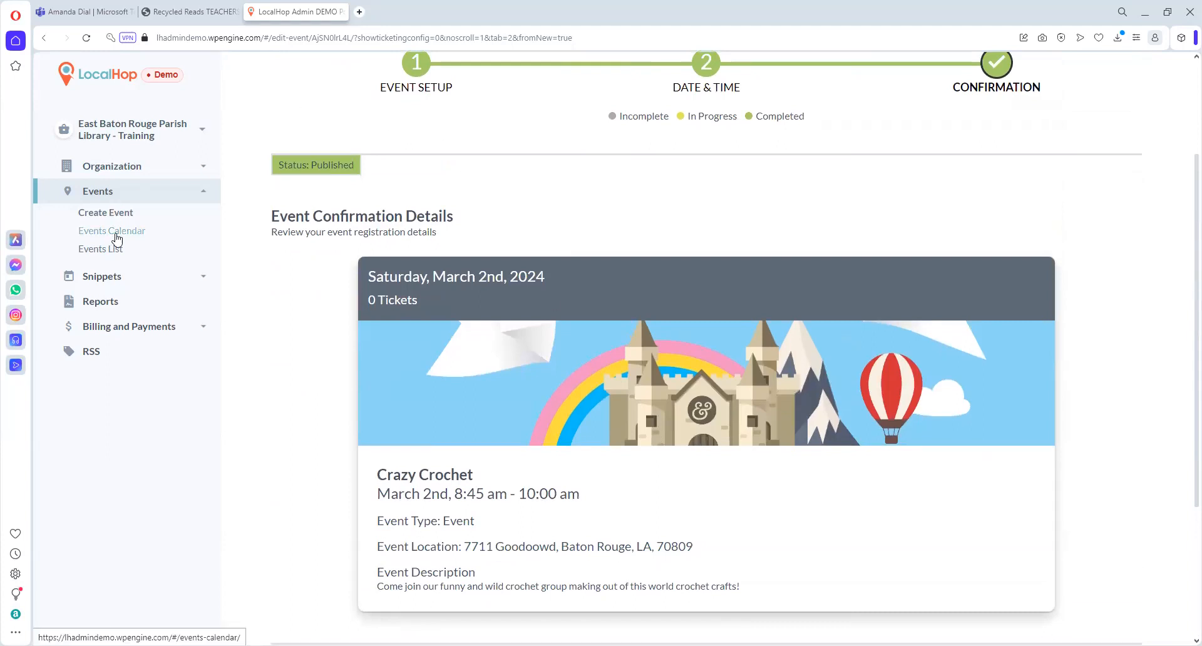
- Show March 2024 in the events calendar and review the Crazy Crochet event's setup details from there, returning to the calendar
click(116, 237)
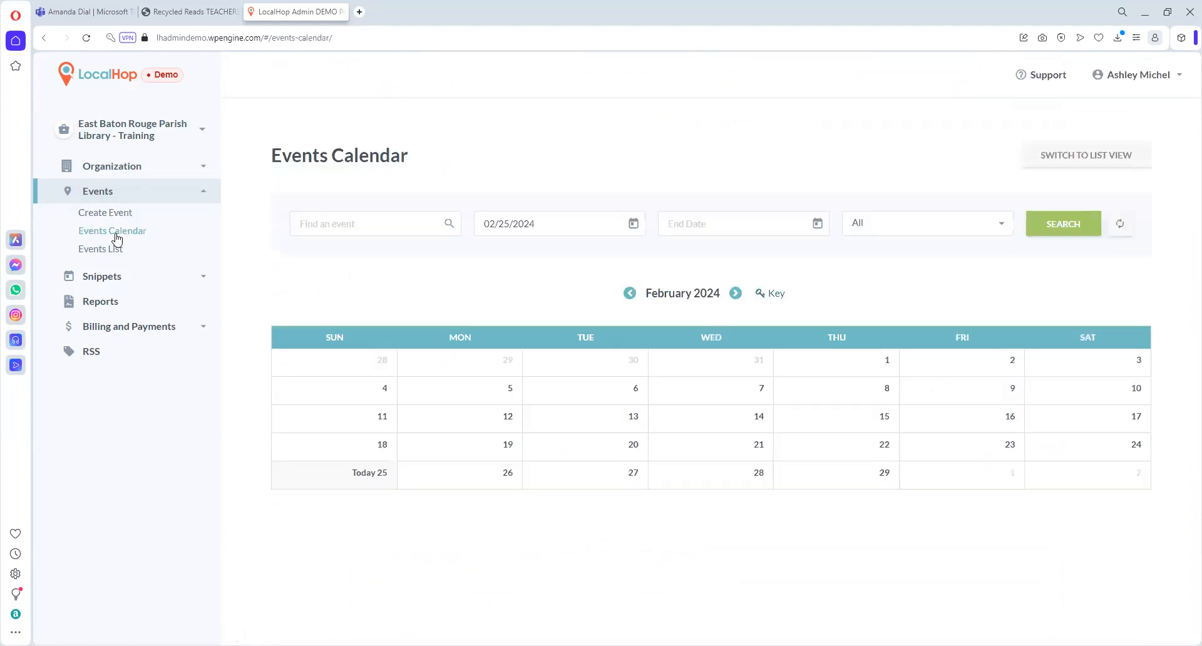
click(737, 294)
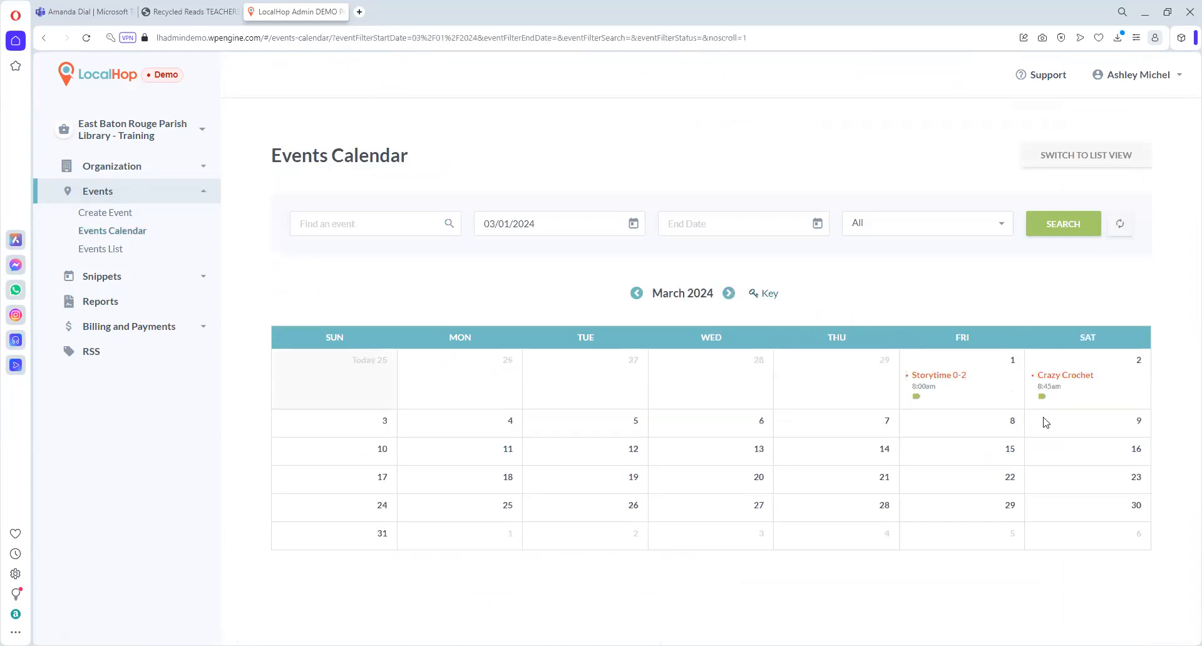
click(1071, 383)
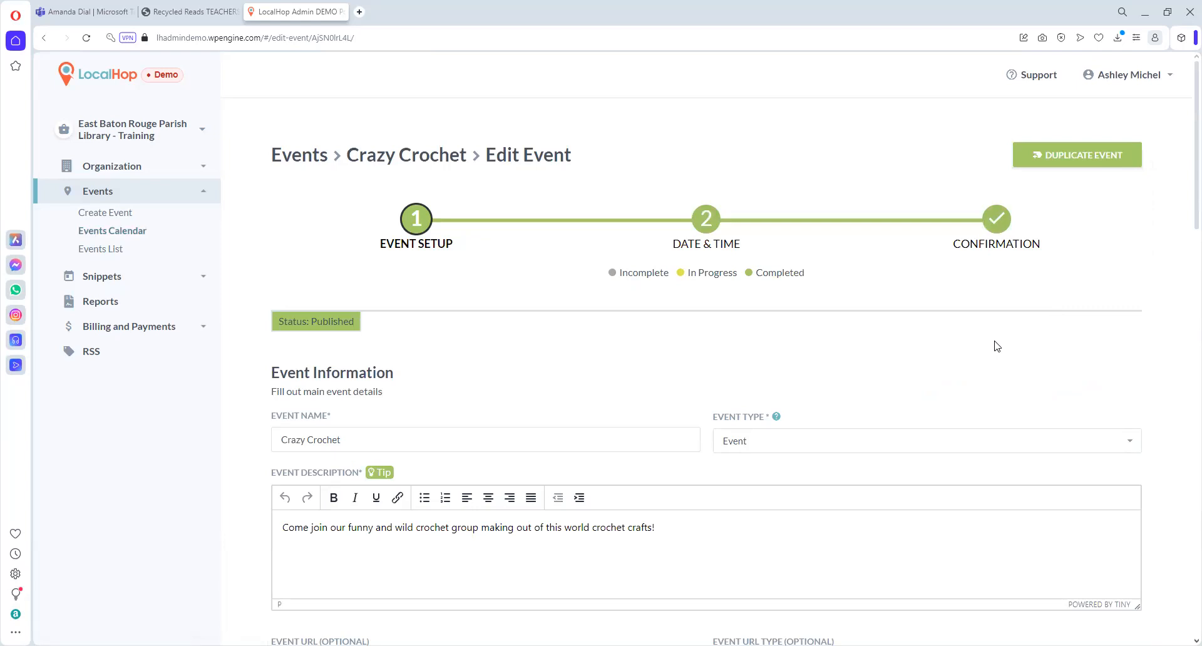
scroll(995, 346, down, 6)
scroll(997, 346, down, 1)
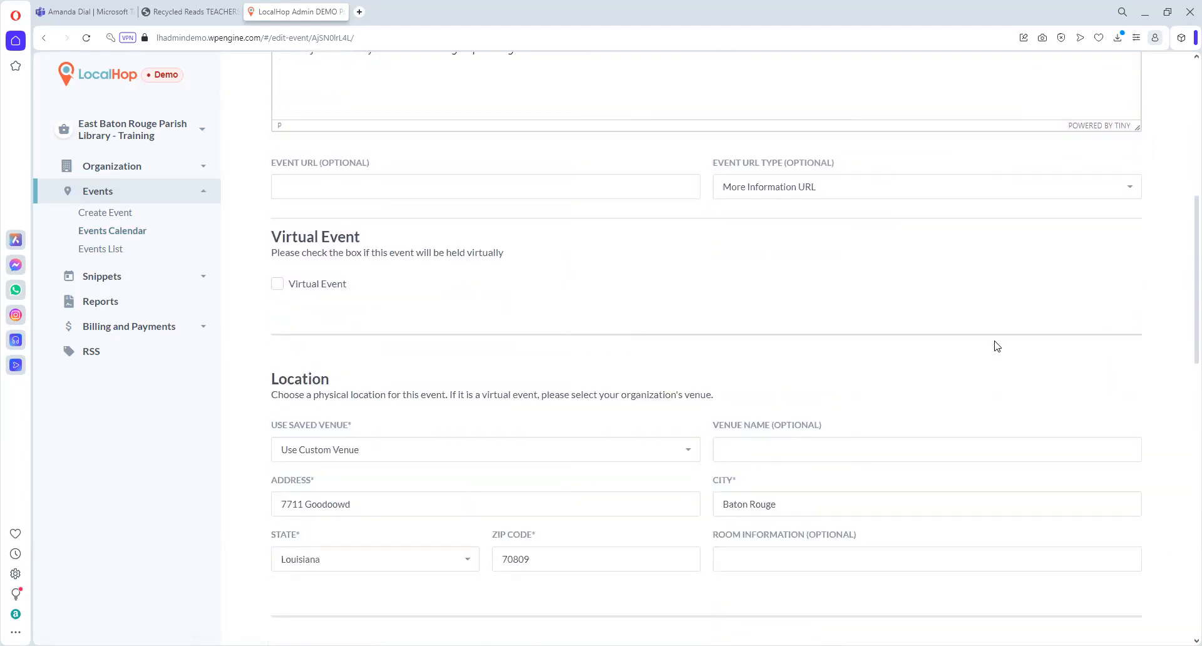
scroll(997, 346, down, 5)
scroll(997, 346, up, 12)
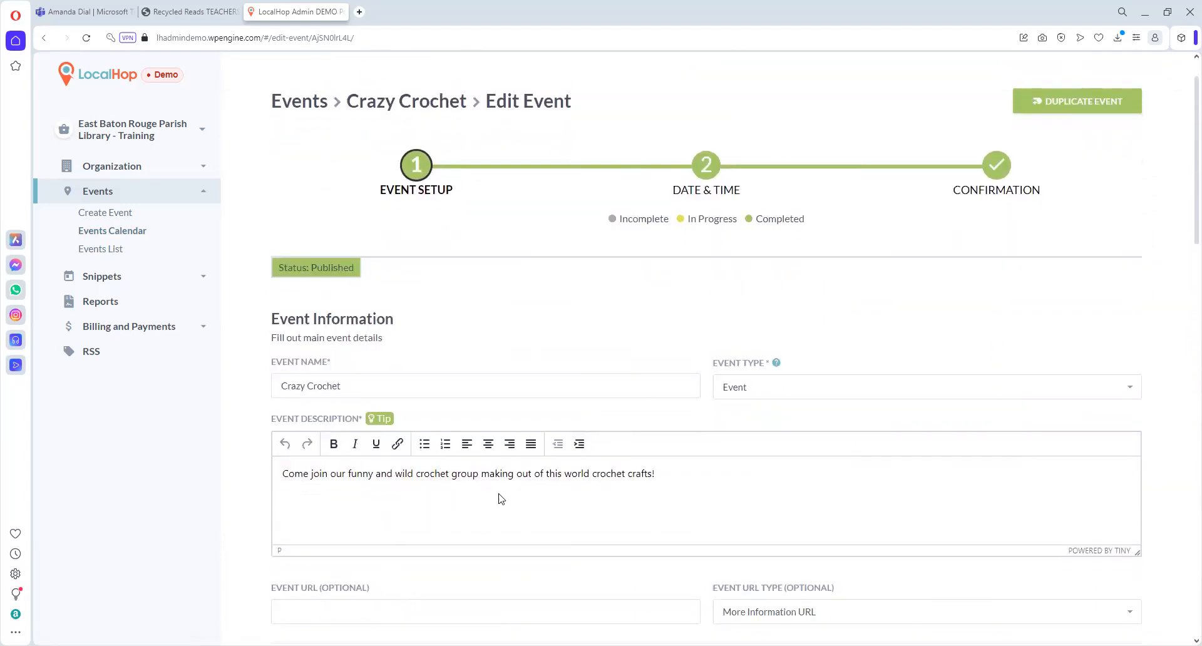
click(43, 39)
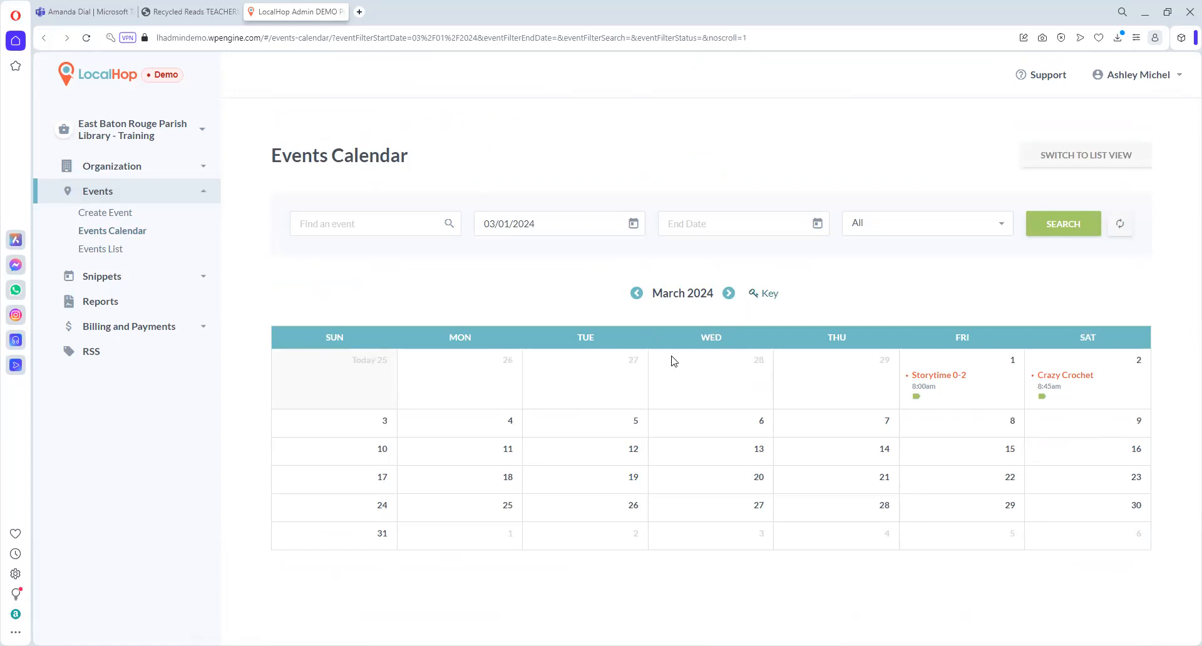
- Go to the events list and open the Crazy Crochet event for editing
click(111, 250)
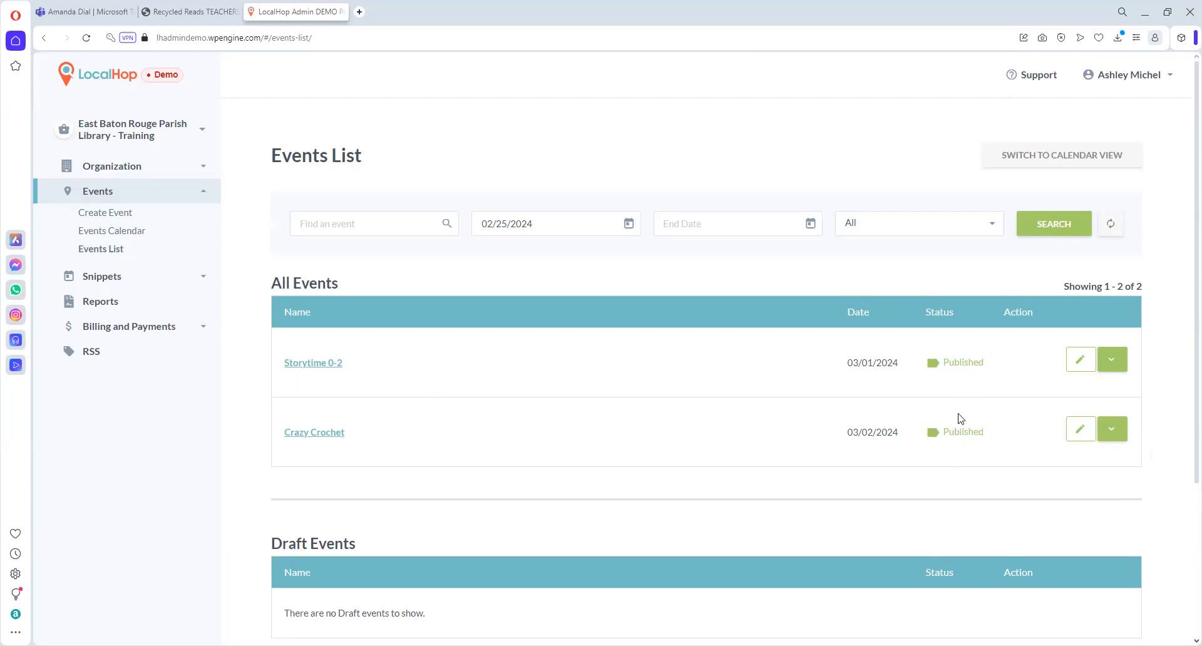
scroll(919, 469, down, 2)
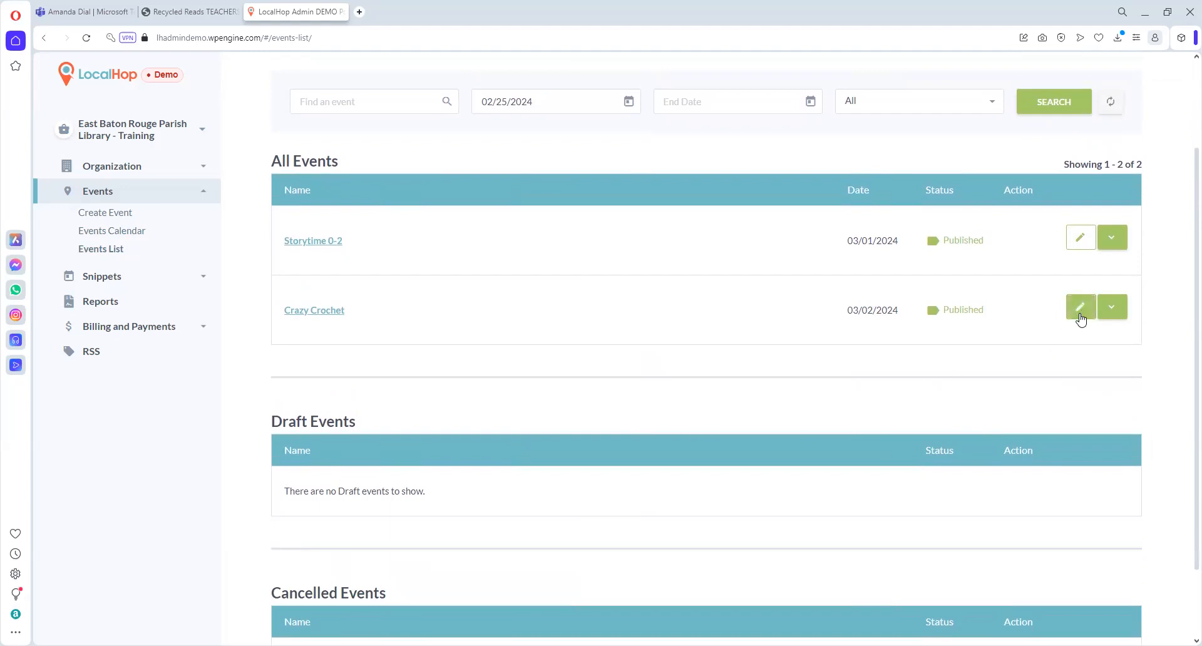
click(1080, 313)
scroll(764, 365, down, 8)
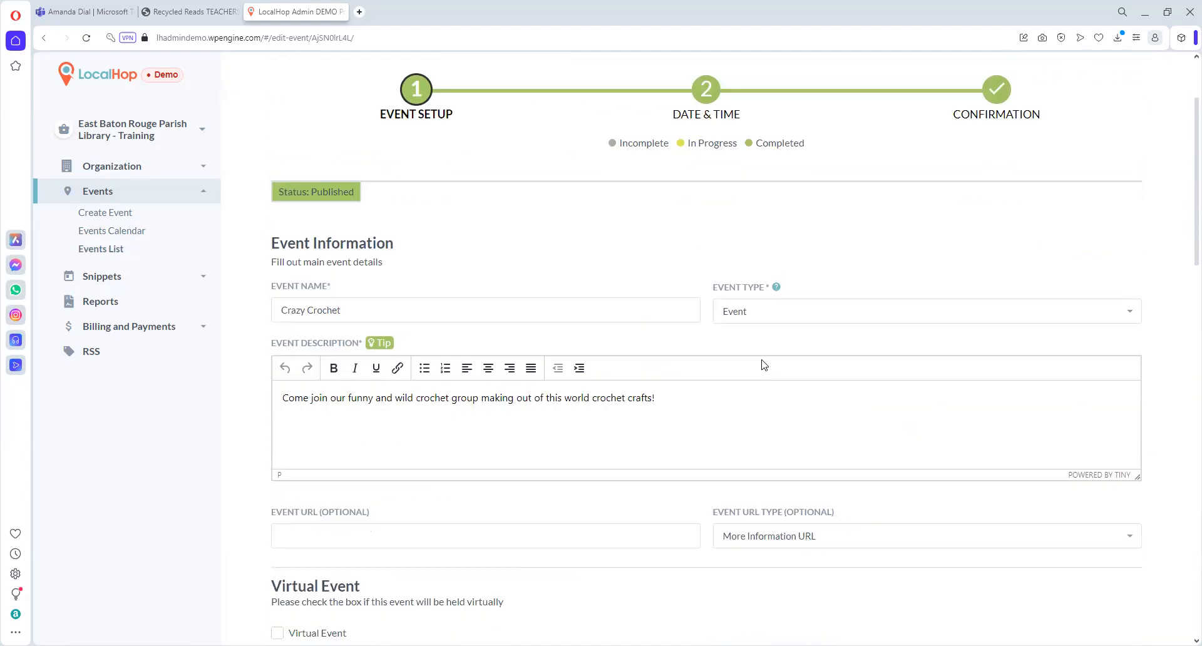
- Add Teen to the Crazy Crochet event's selected age groups and save the event setup to continue to its date and time
scroll(764, 365, down, 9)
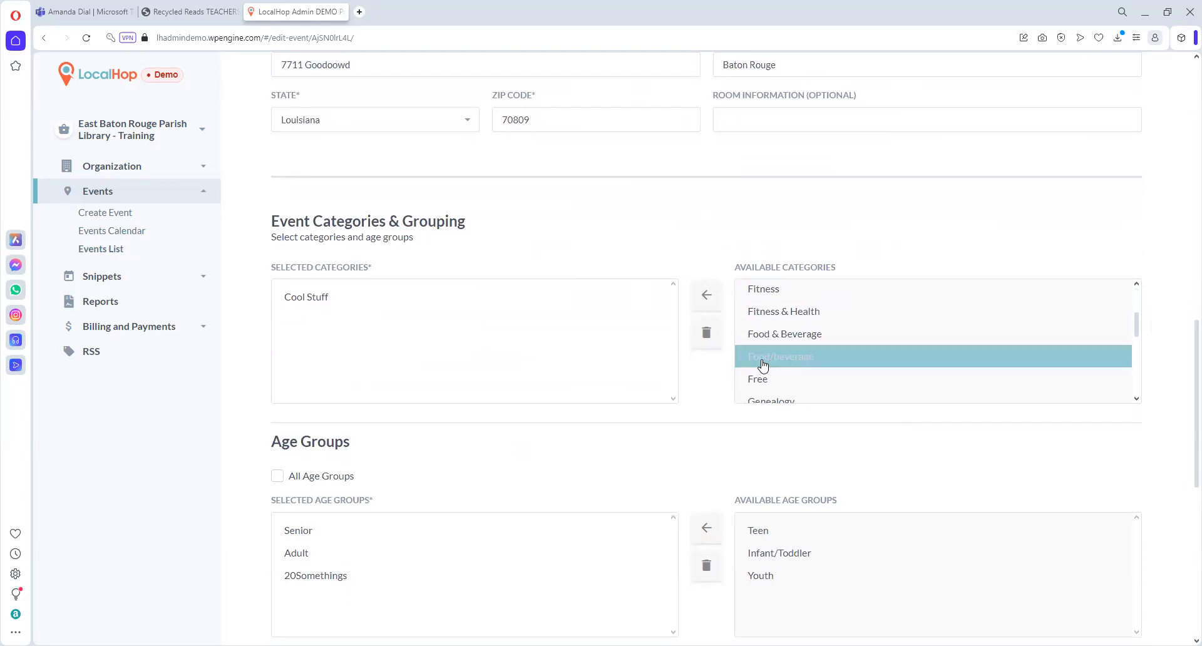
scroll(776, 445, down, 3)
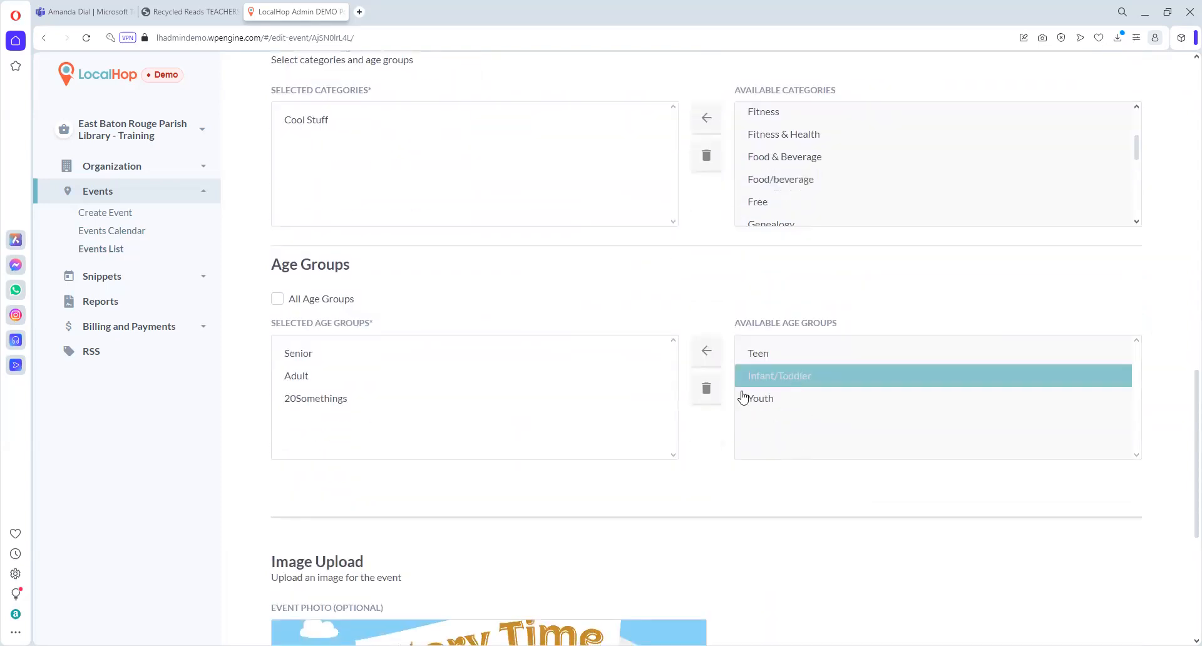
click(767, 362)
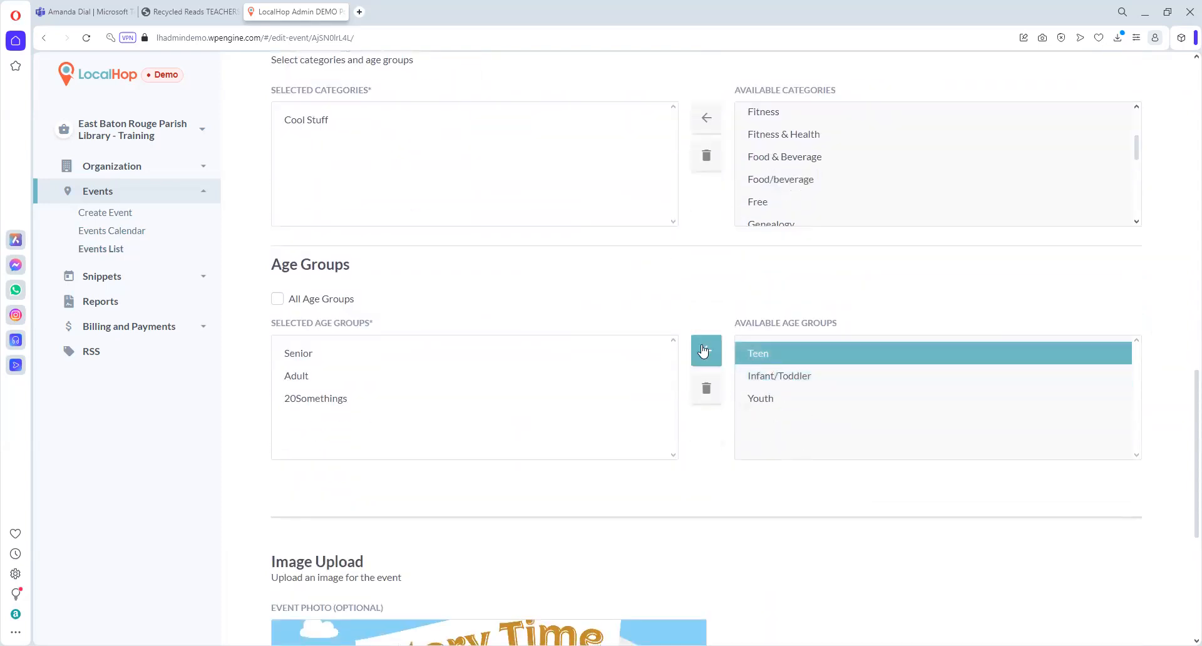
click(704, 351)
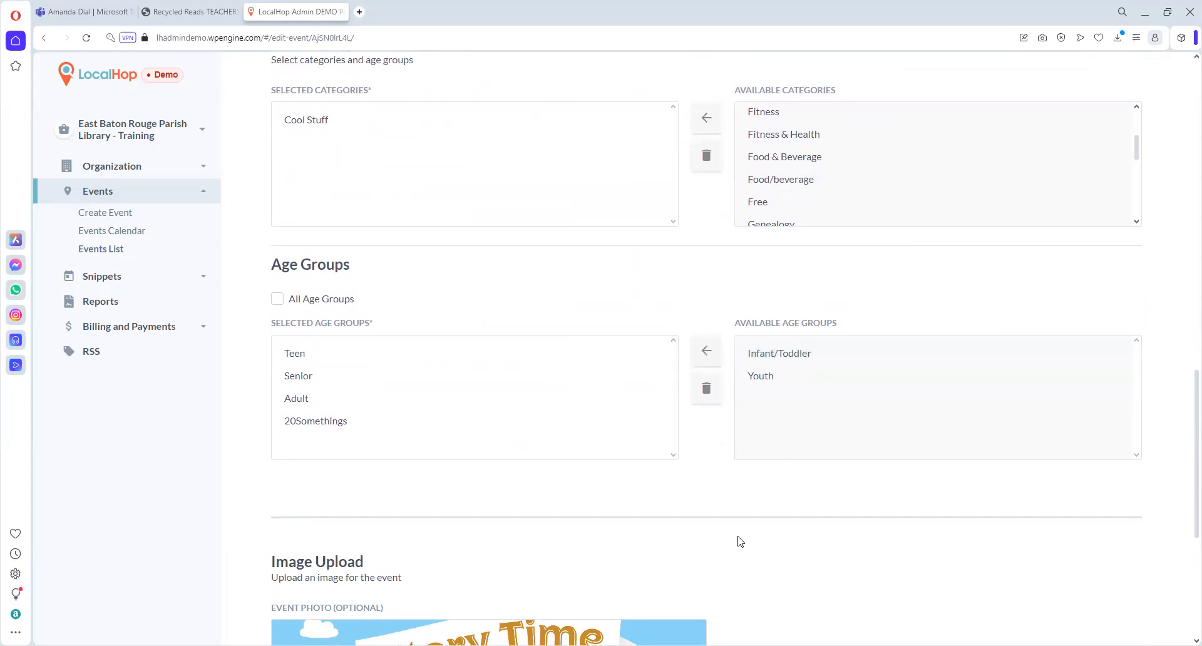
scroll(739, 540, down, 5)
scroll(740, 541, down, 1)
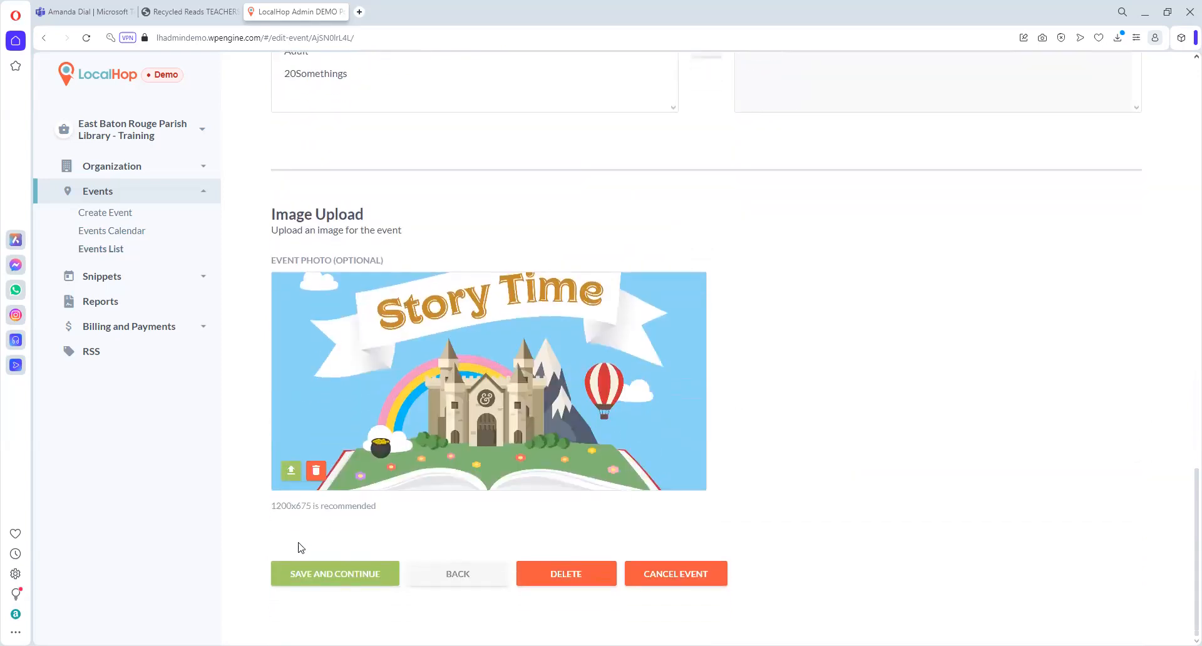
click(325, 572)
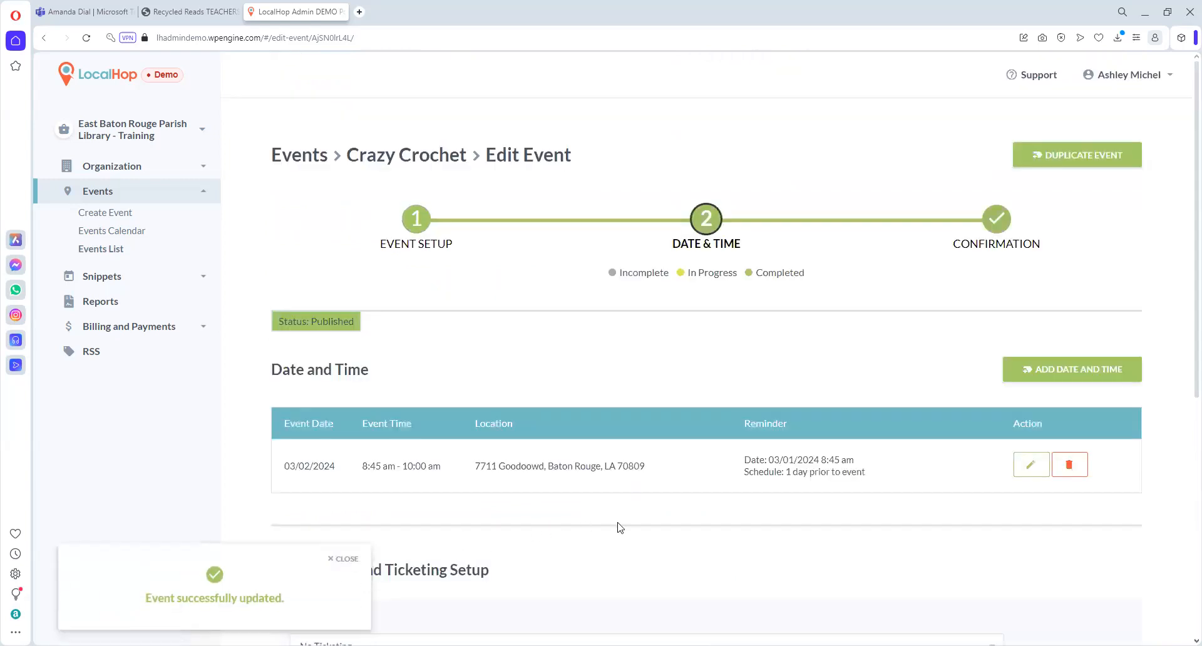
- Save and publish the updated Crazy Crochet event, and show March 2024 in the events calendar
scroll(637, 537, down, 6)
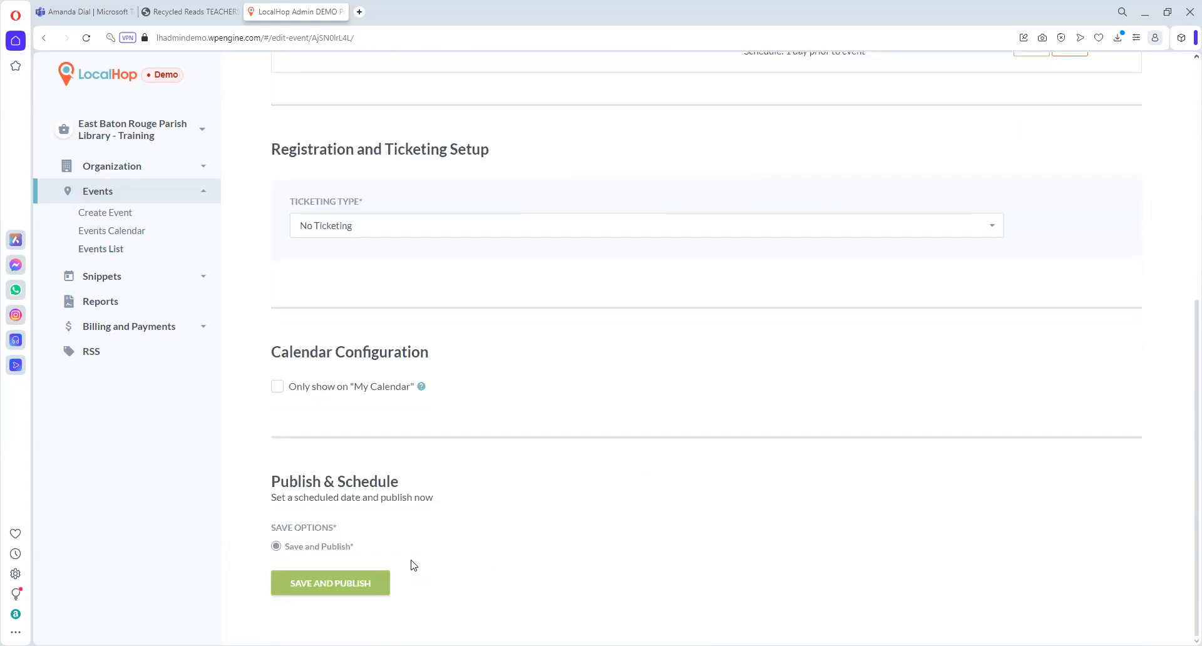
click(344, 585)
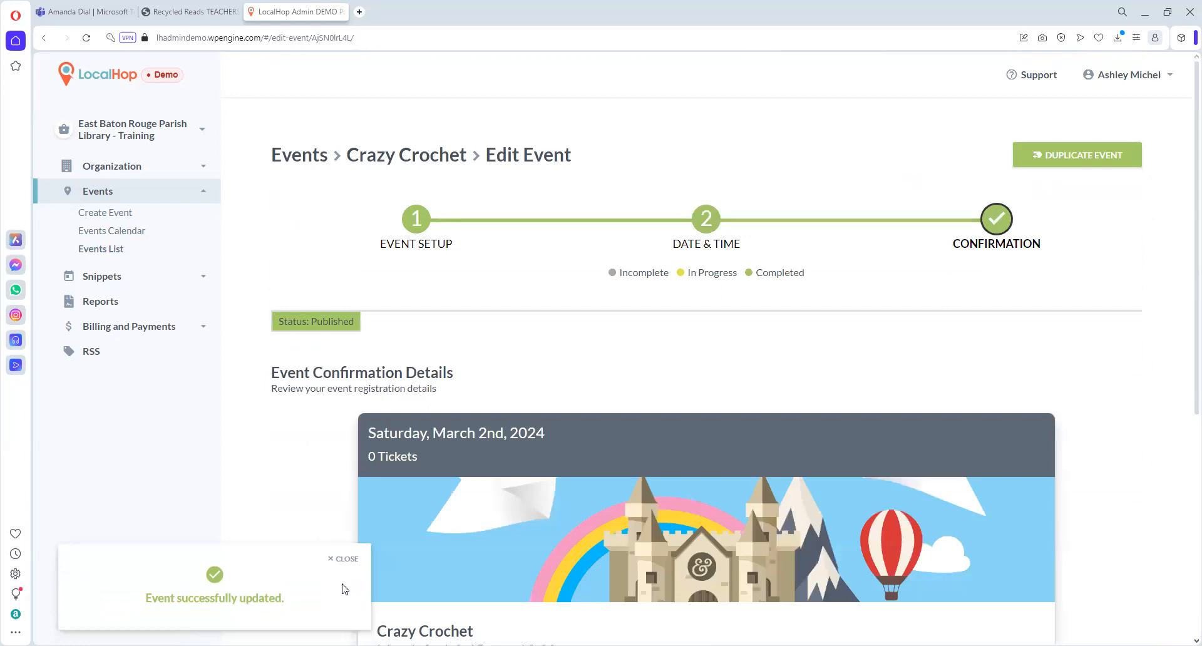
scroll(246, 494, down, 4)
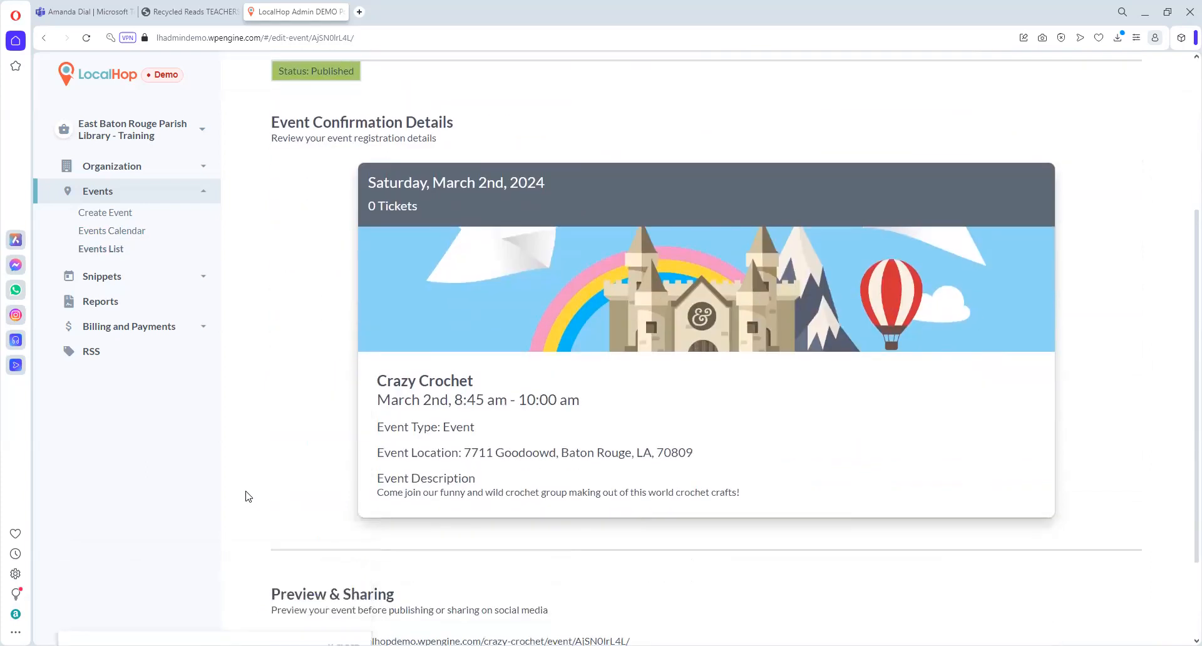
click(144, 233)
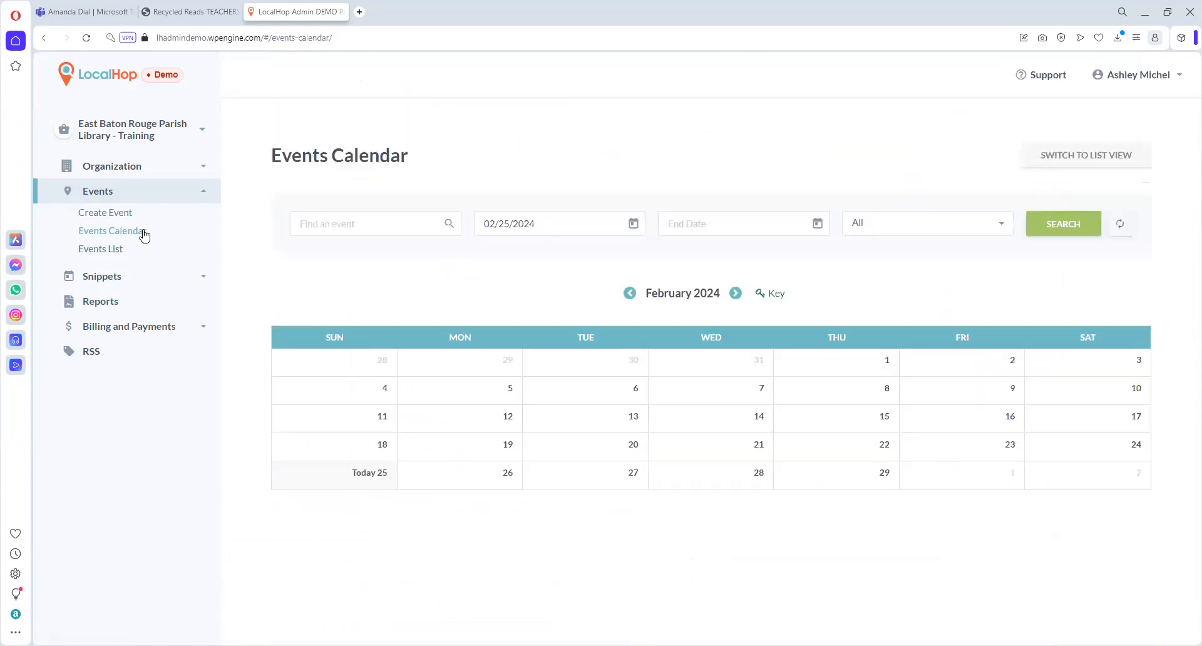
click(735, 295)
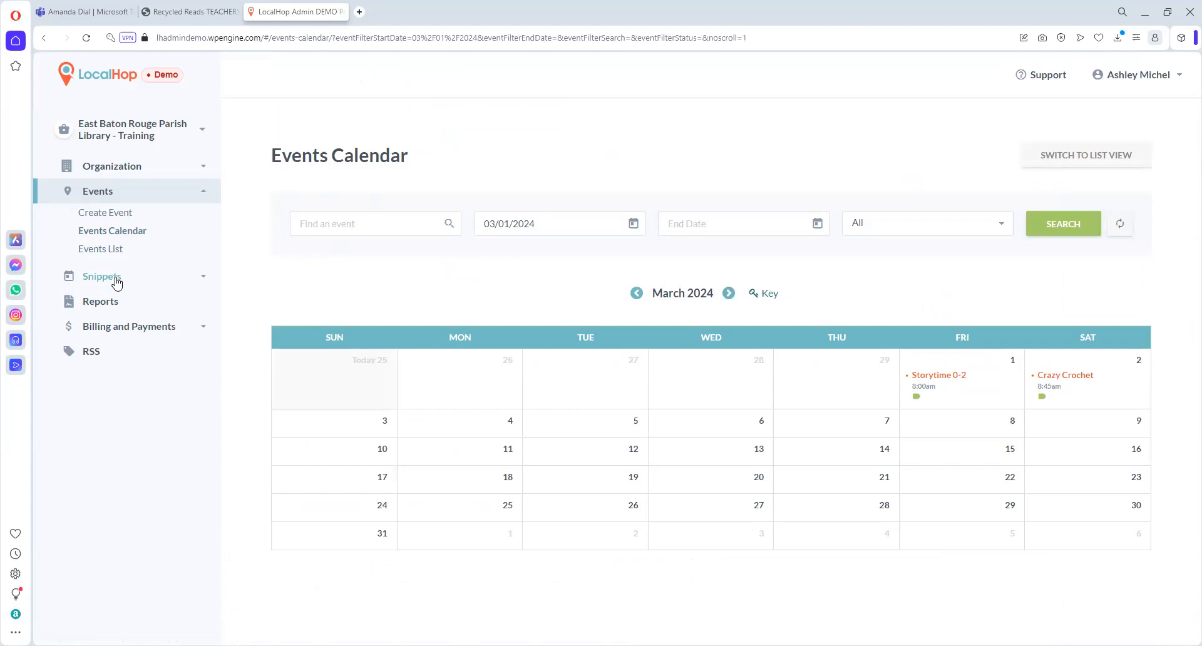
- View the Mini Calendar code snippet of the Storytimes - Community Calendar in the calendar snippets
click(203, 282)
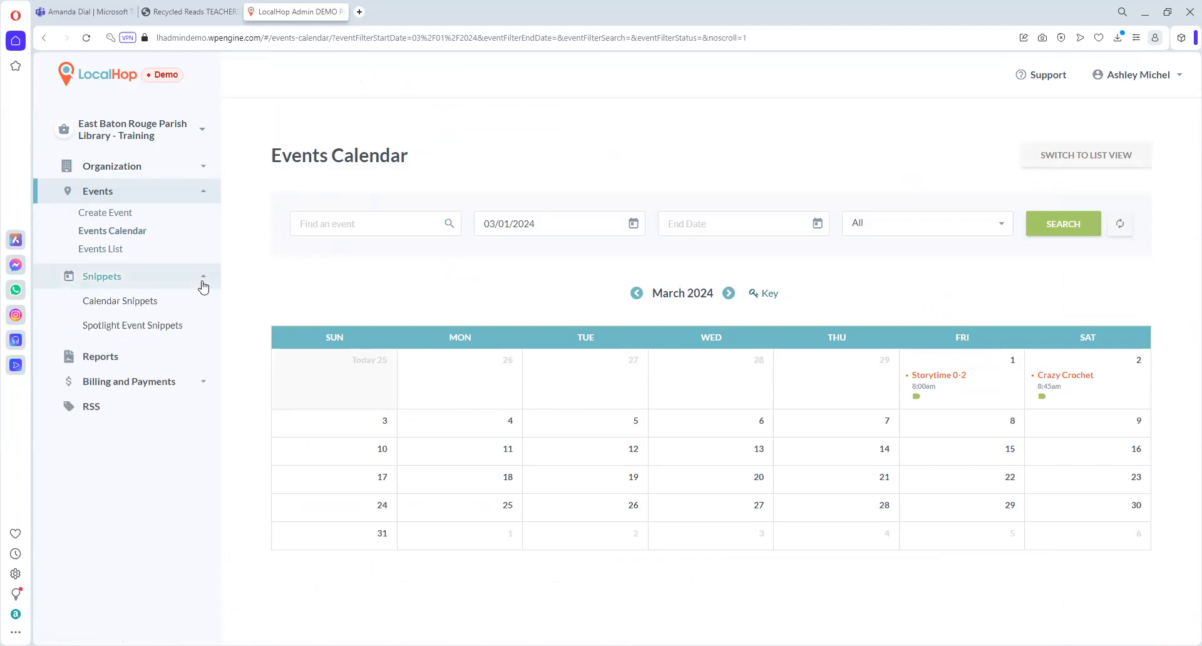
click(120, 307)
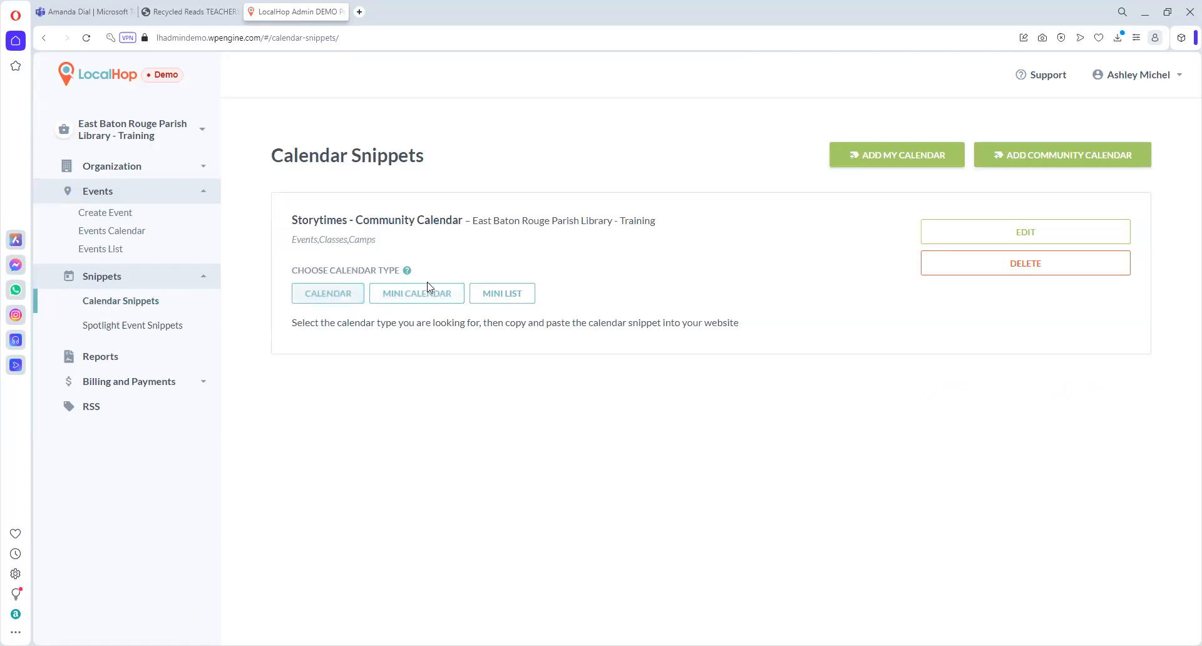
click(420, 298)
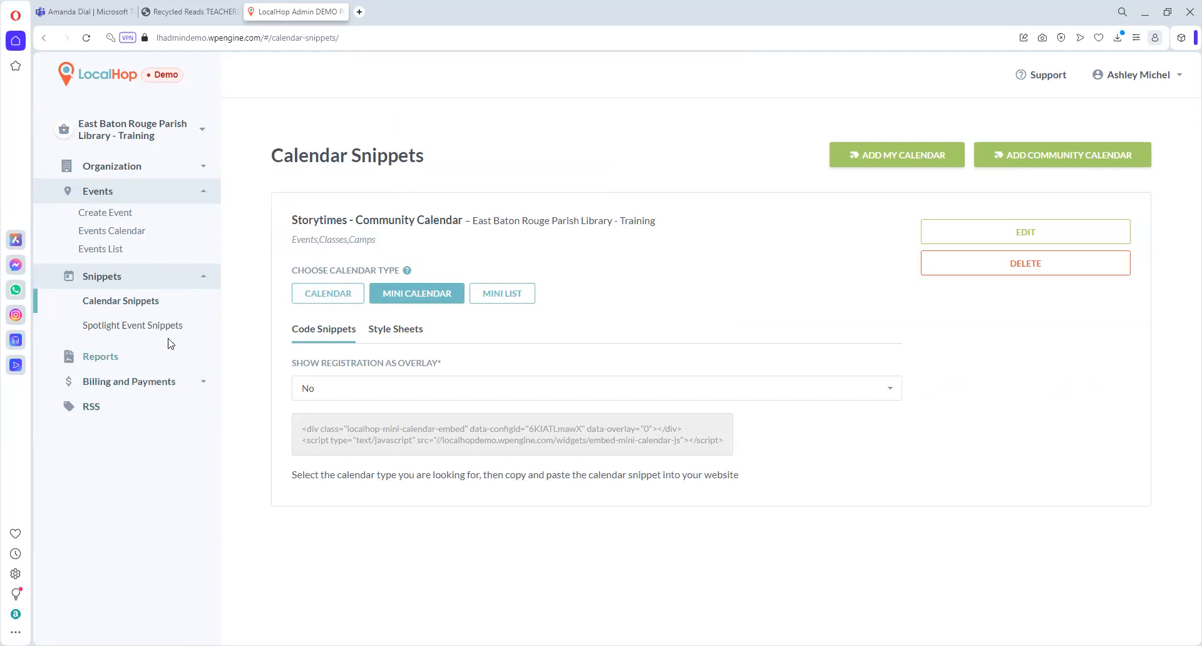
click(204, 282)
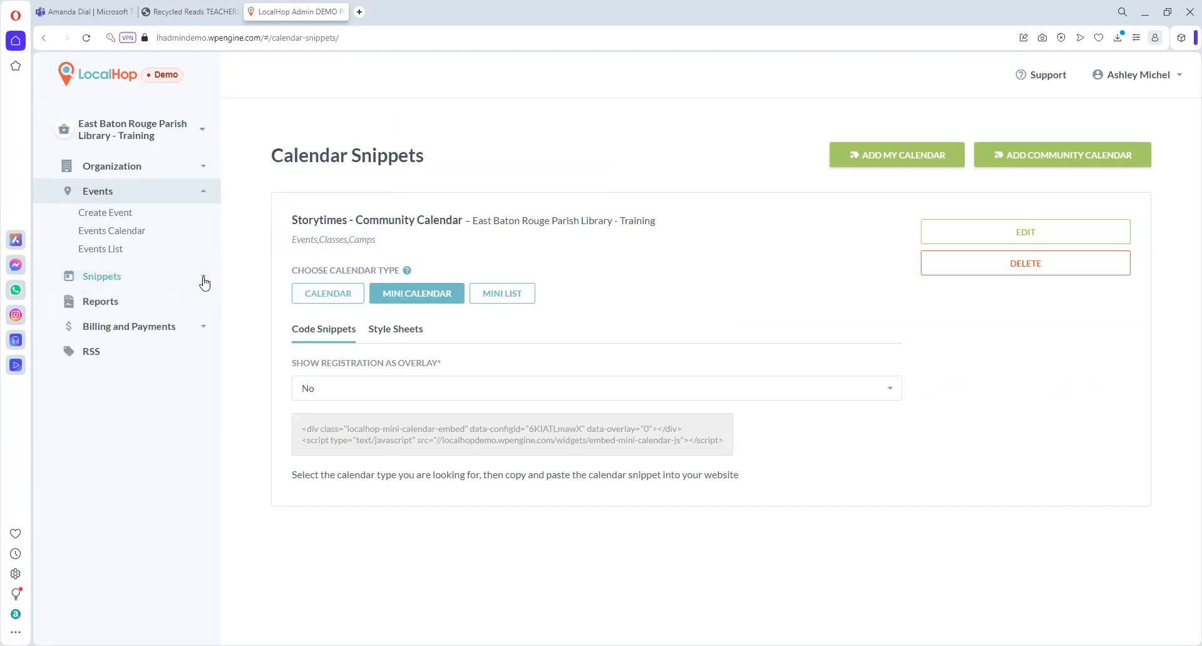
- Open the Event List Report and examine its columns for both events, from event name through potential revenue
click(98, 305)
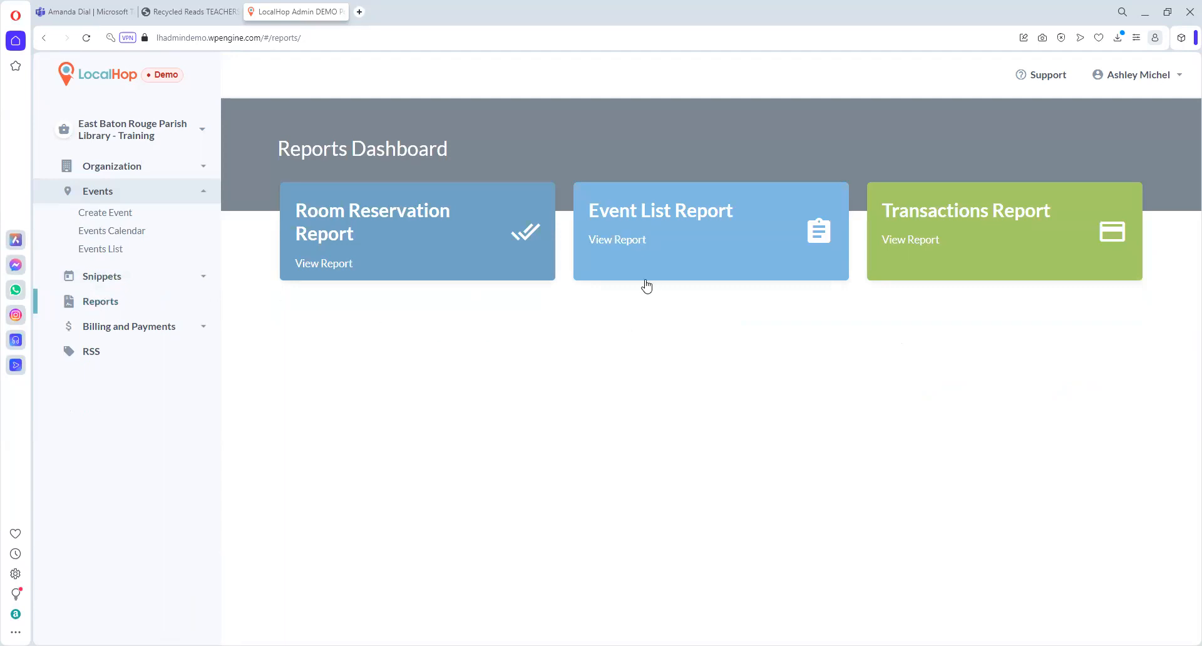
click(654, 221)
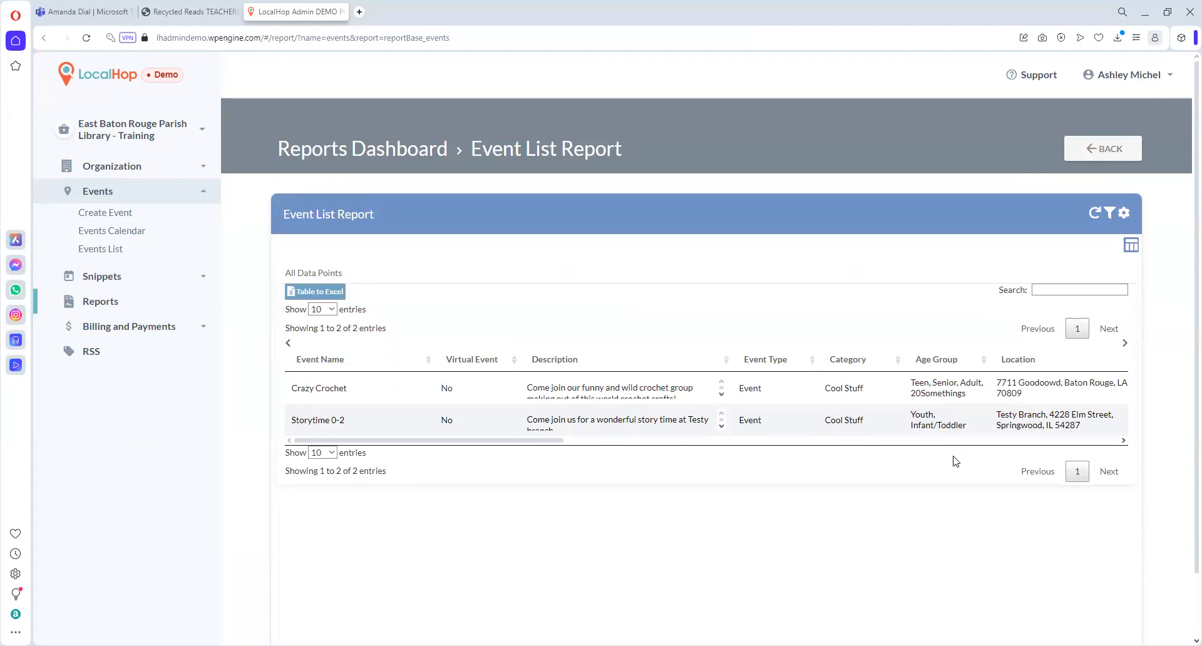
scroll(989, 449, right, 10)
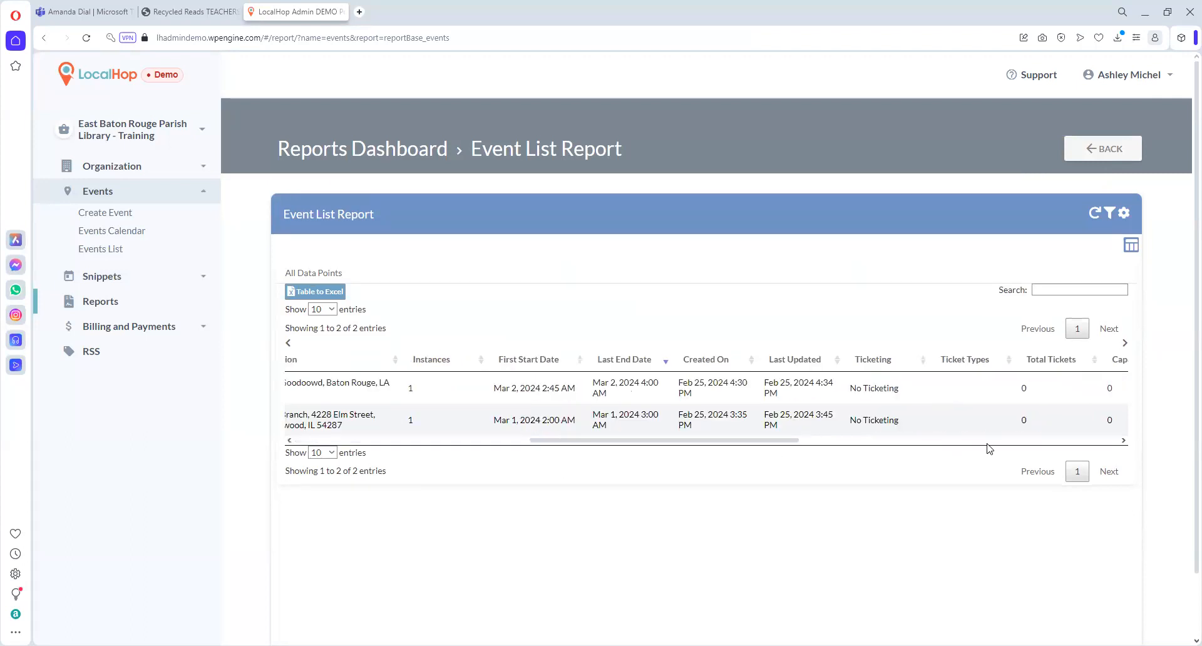
scroll(989, 449, right, 10)
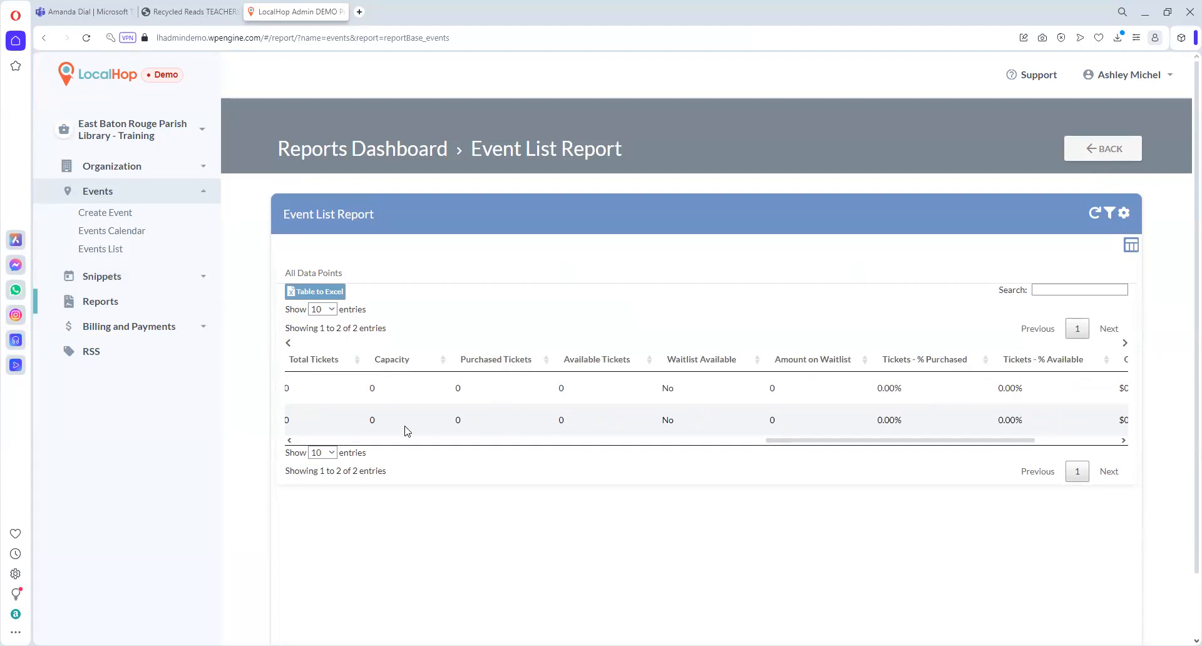
scroll(348, 442, left, 10)
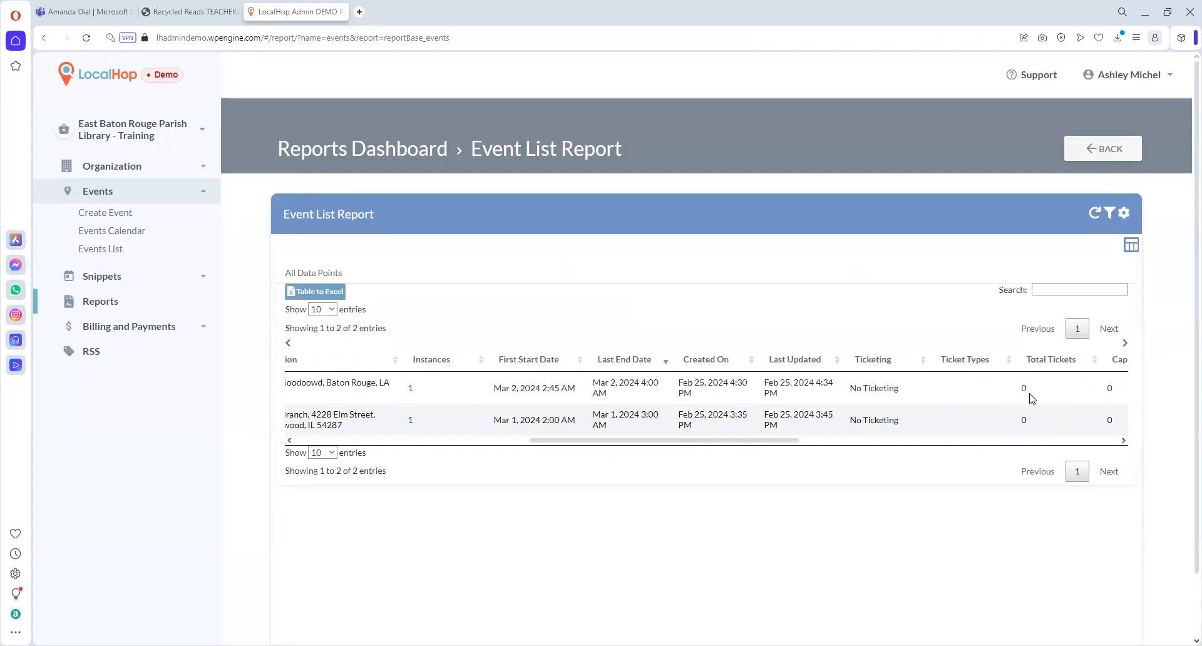
scroll(1015, 442, right, 10)
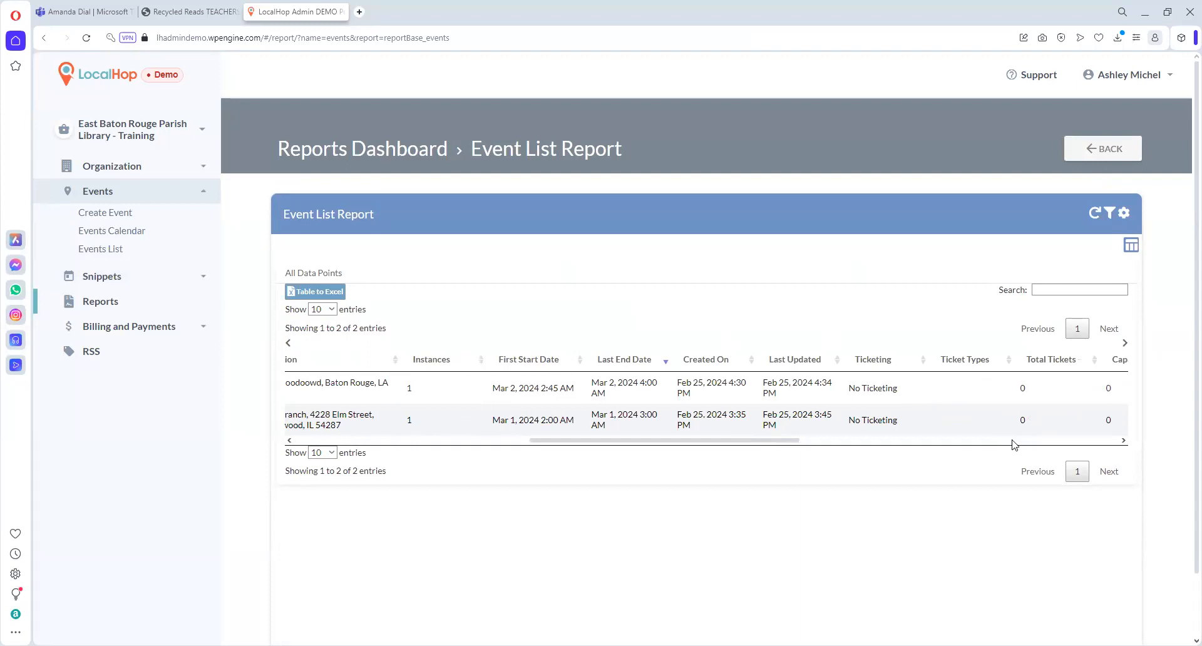
scroll(1068, 446, right, 5)
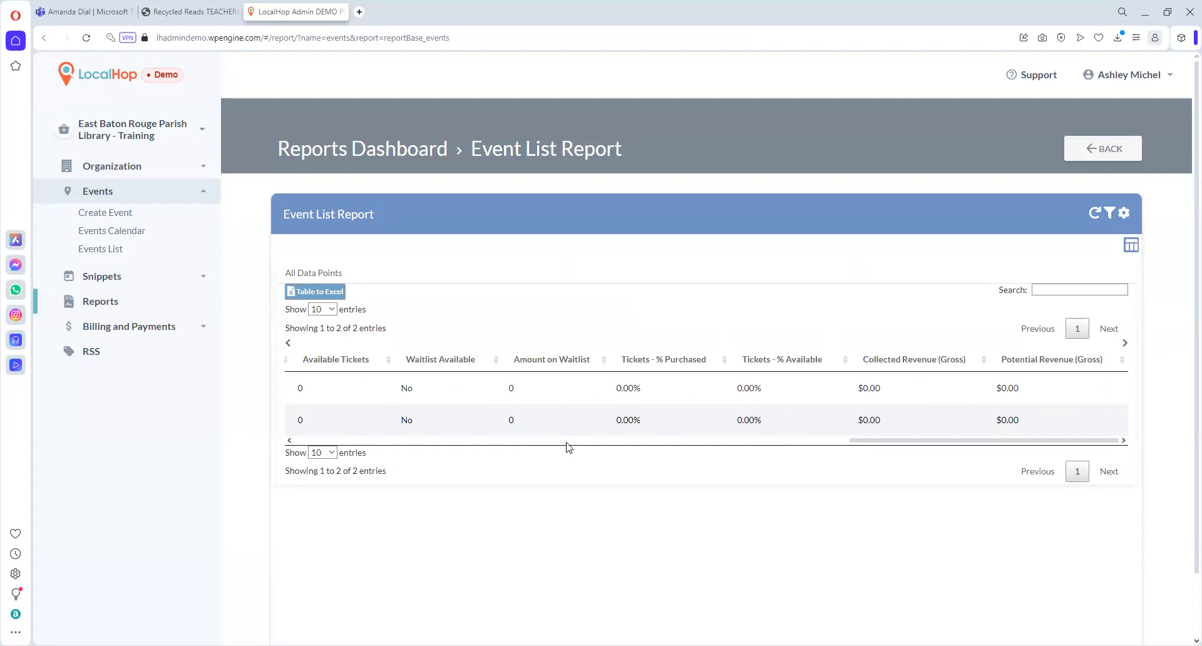
scroll(568, 446, left, 8)
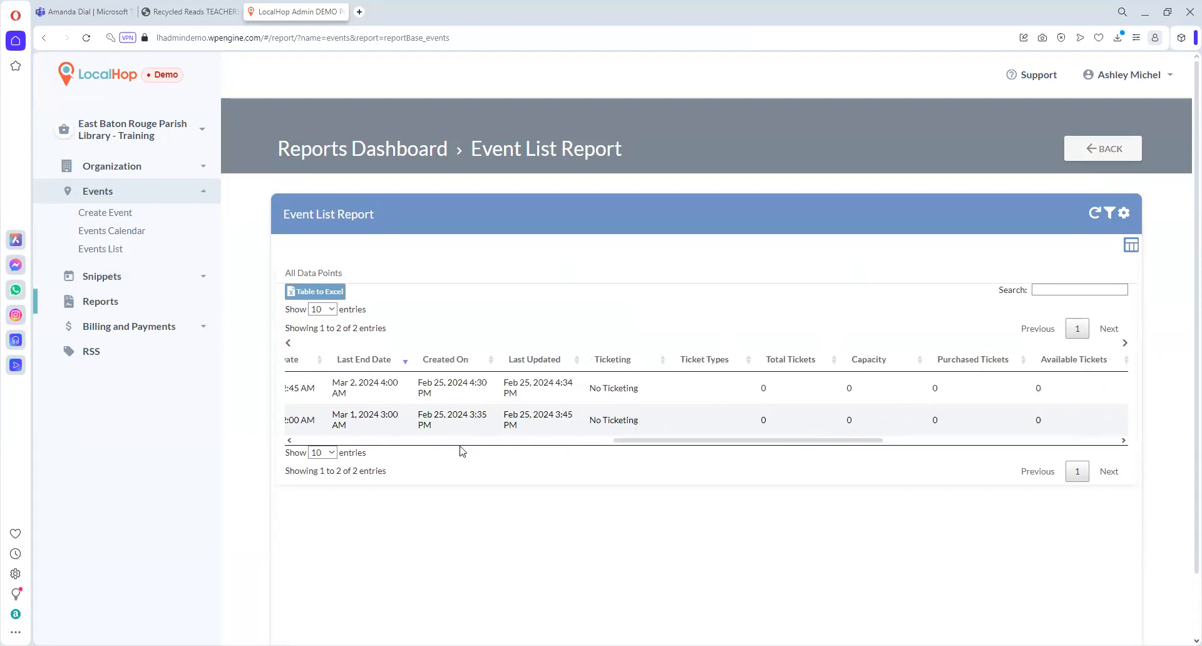
scroll(460, 443, left, 6)
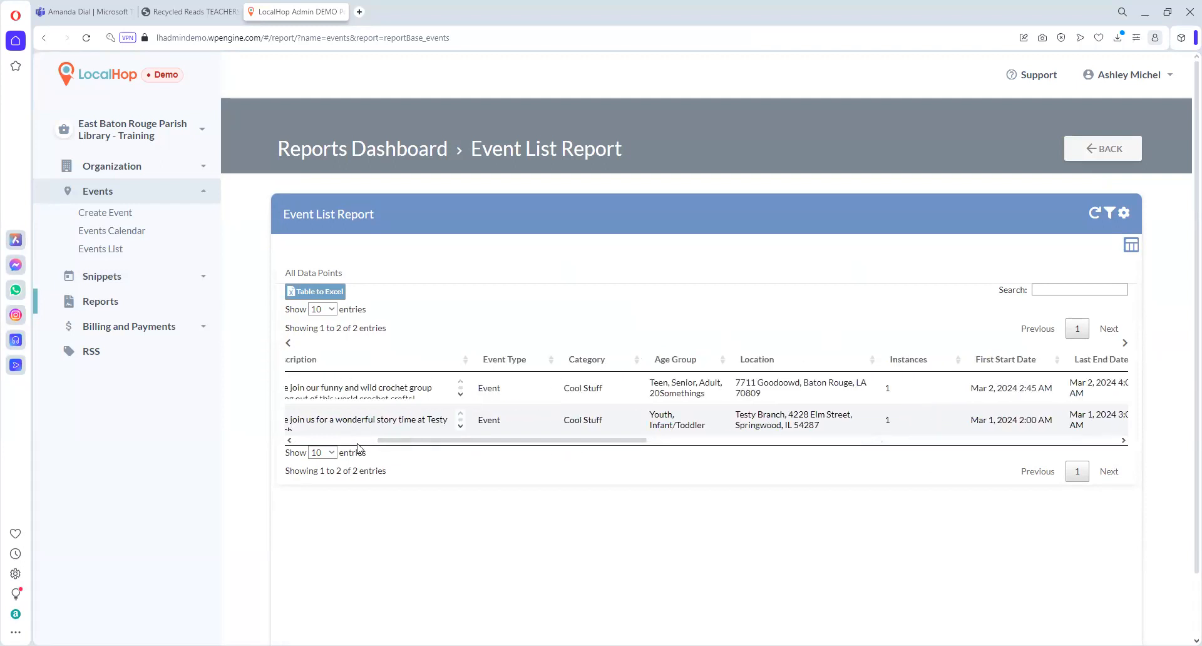
scroll(343, 447, left, 4)
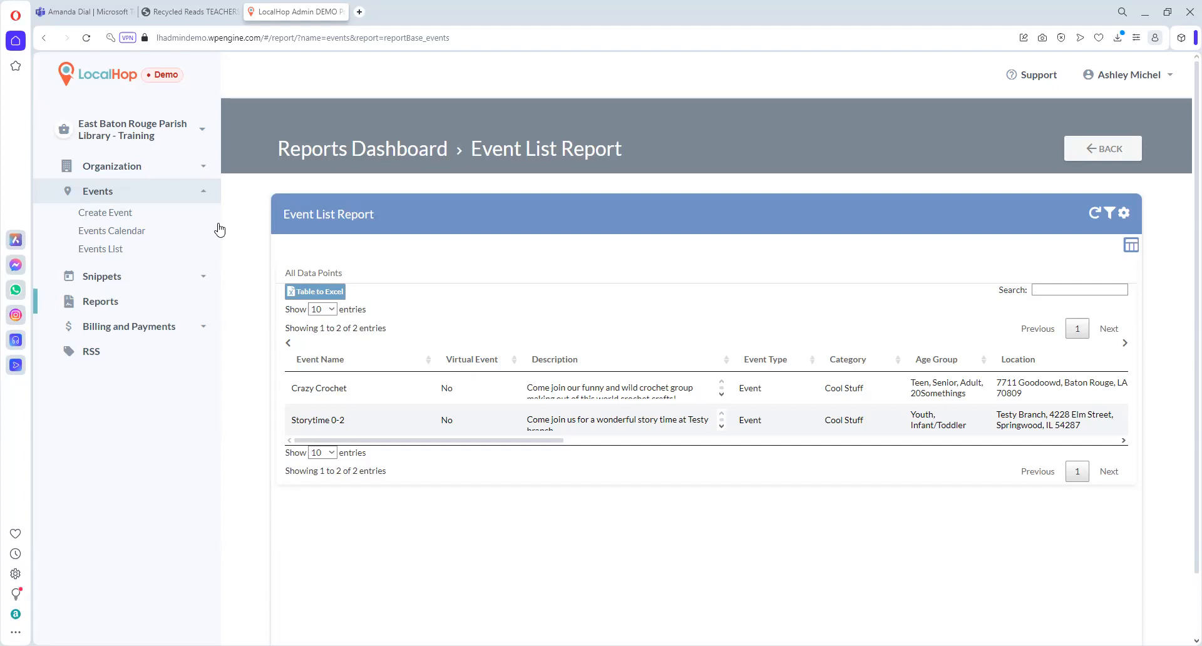
- Create a new event named "Storytime 3-4 year olds" with the description "Come join our toddler storytime!"
click(119, 218)
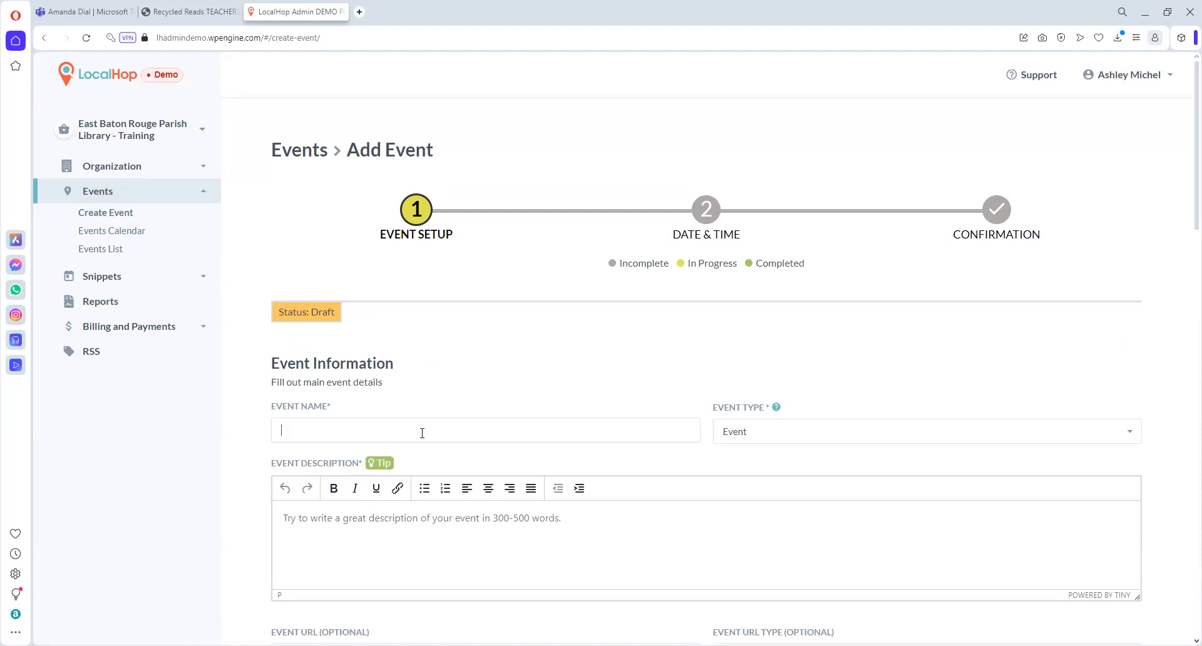
text(Stro)
key(BackSpace)
key(BackSpace)
text(orytime 3-4 year olds)
click(507, 523)
text(Come joi)
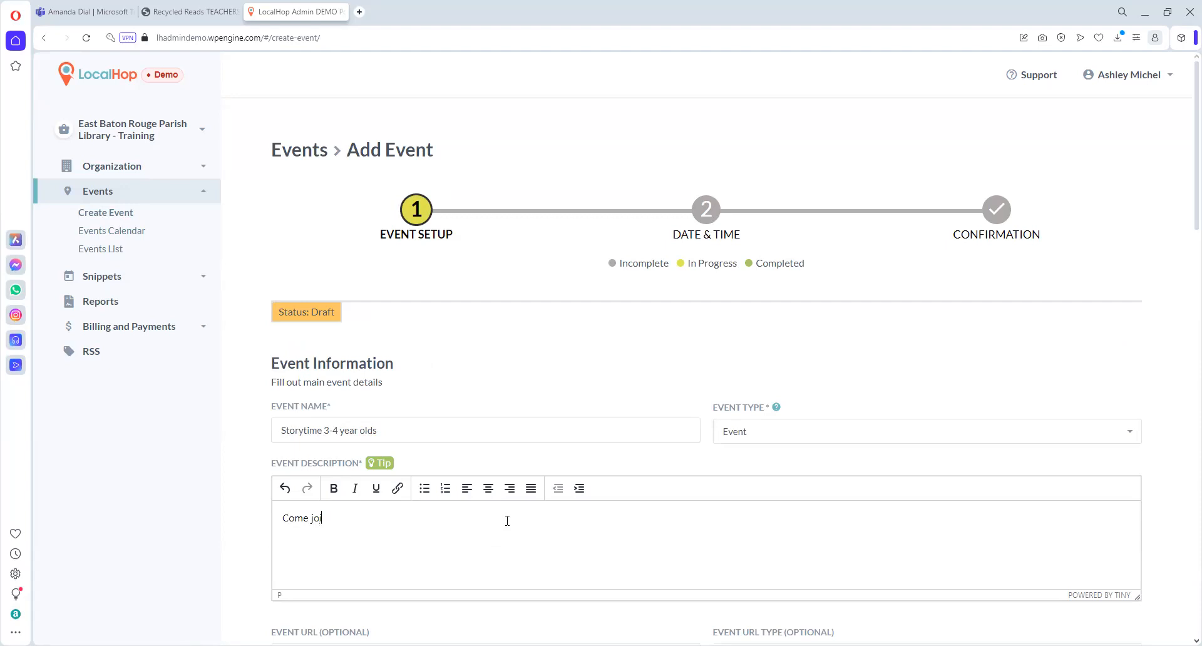
text(n our toddler storytime!)
- Fill in the event's custom venue with its street address and ZIP code, Baton Rouge as the city and Louisiana as the state
scroll(448, 531, down, 7)
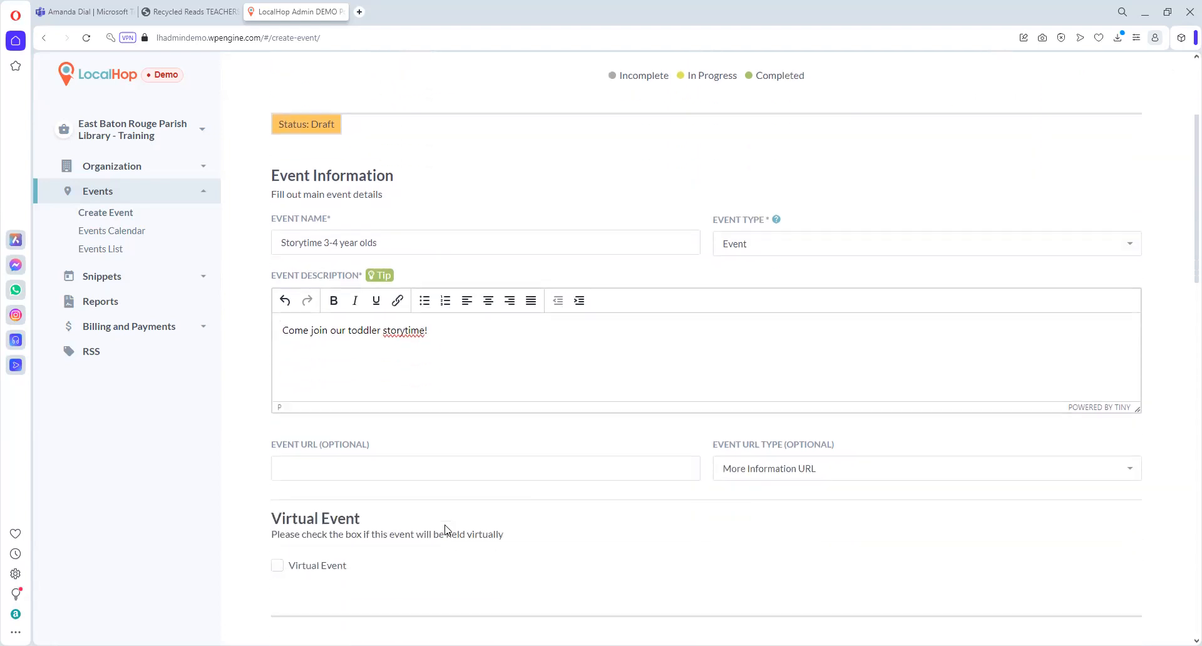
scroll(448, 530, down, 4)
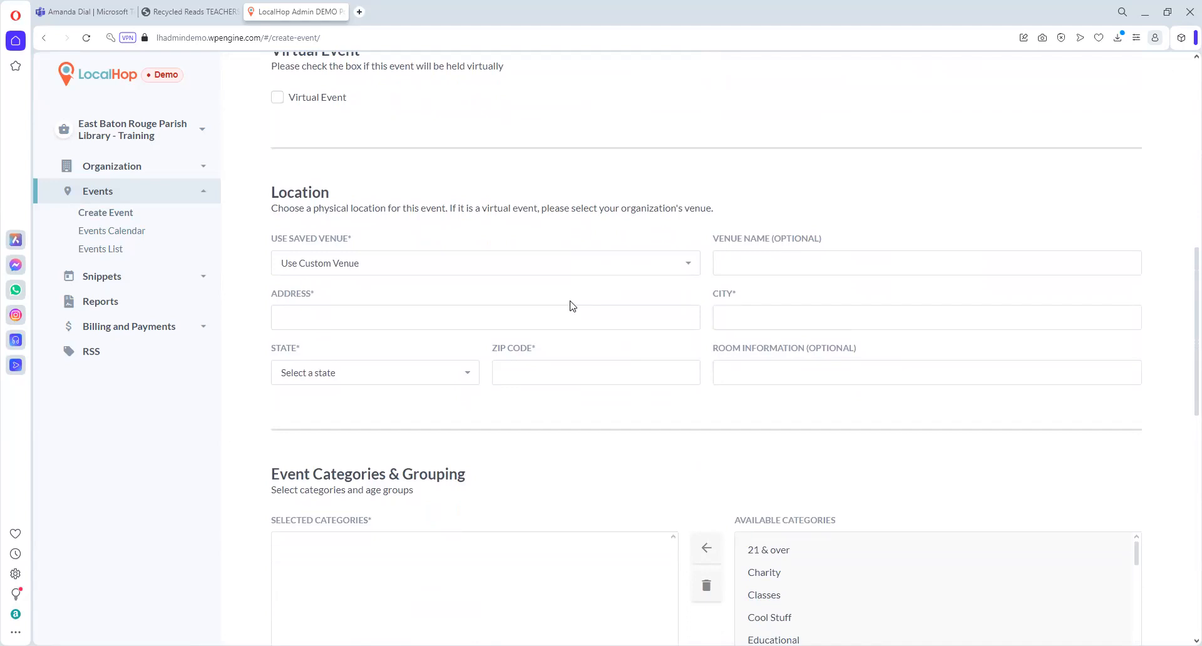
text(11)
key(BackSpace)
key(BackSpace)
text(7711)
text( Goodwood)
text(Baton Rouge)
key(BackSpace)
text(o)
key(BackSpace)
key(BackSpace)
key(BackSpace)
key(BackSpace)
key(BackSpace)
text(Rouge)
click(471, 373)
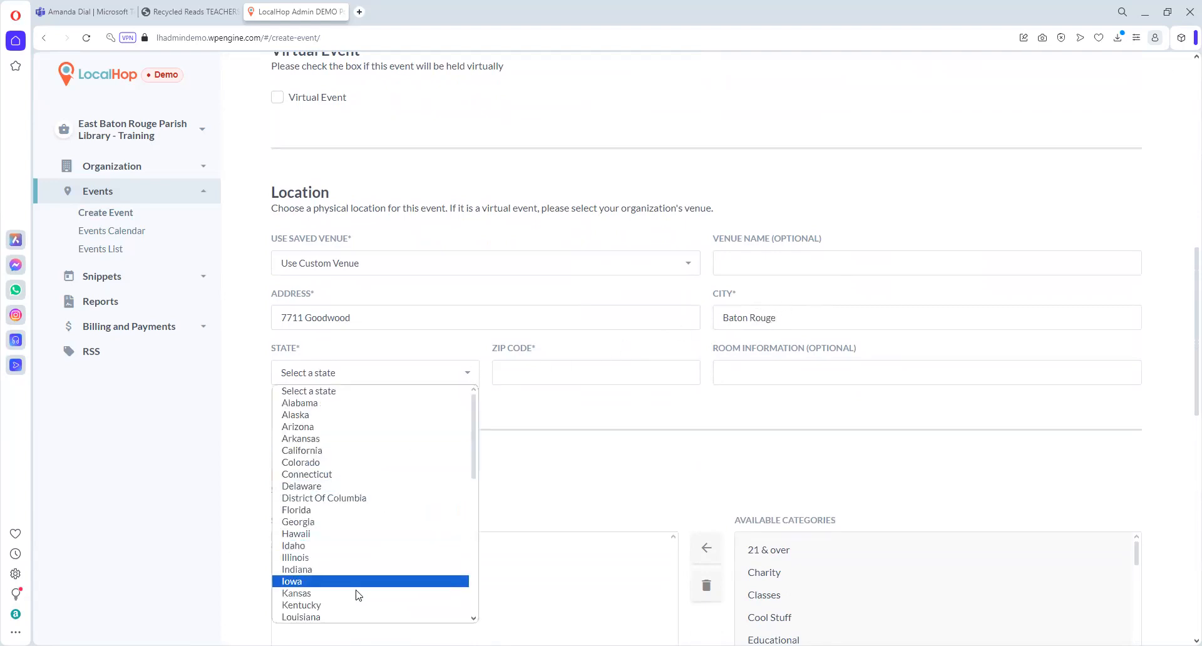
click(360, 617)
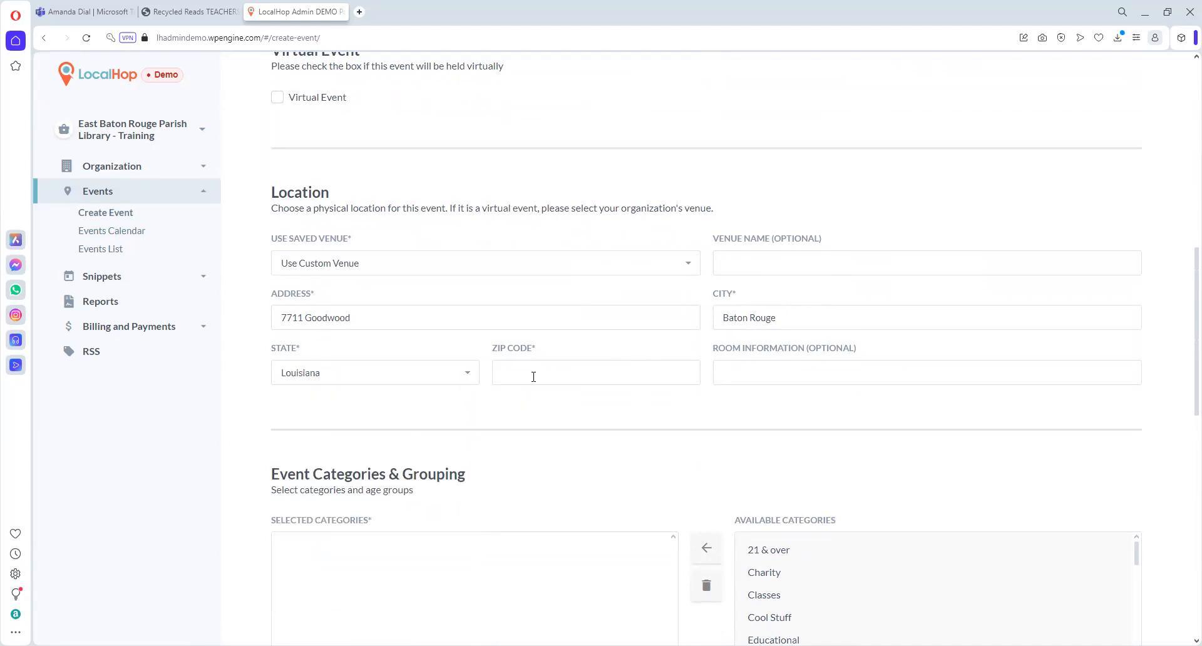
text(70809)
- Add Educational to the storytime event's selected categories
scroll(596, 450, down, 5)
click(834, 220)
scroll(853, 235, down, 2)
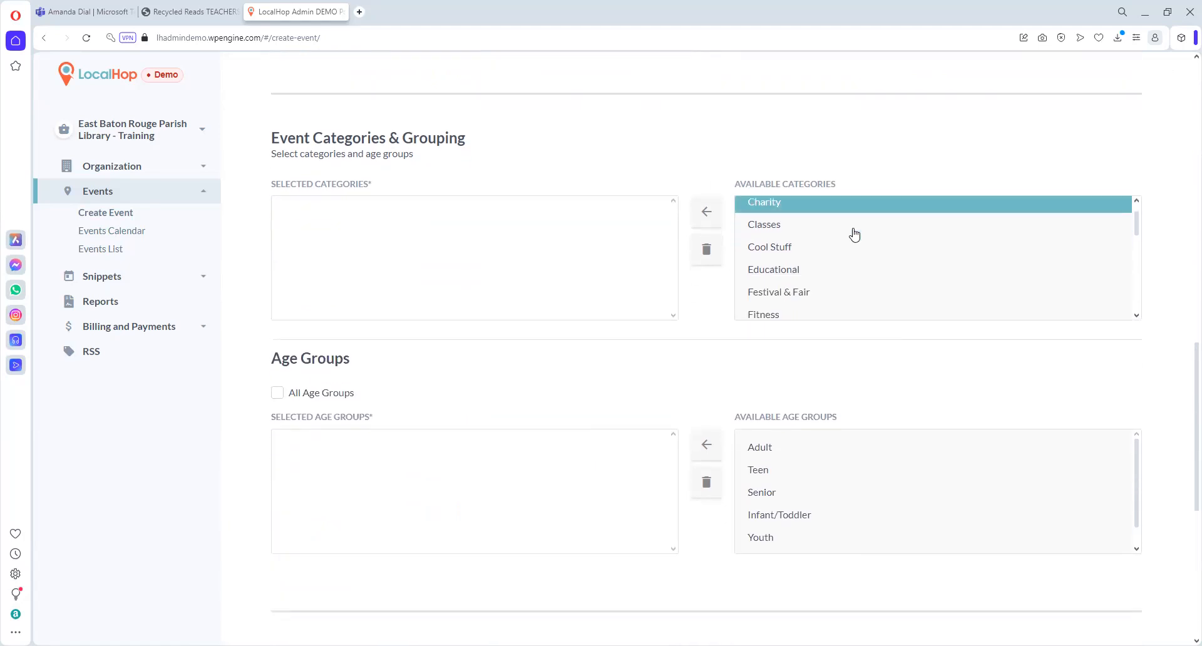
scroll(855, 235, up, 1)
click(812, 235)
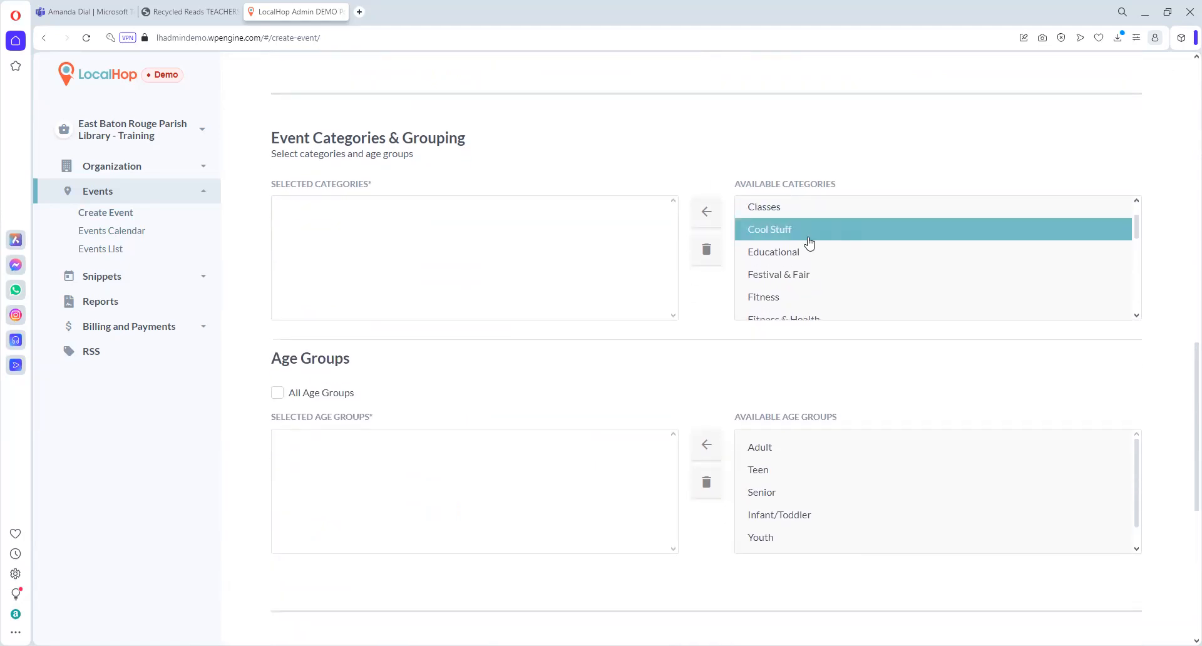
ctrl+click(771, 253)
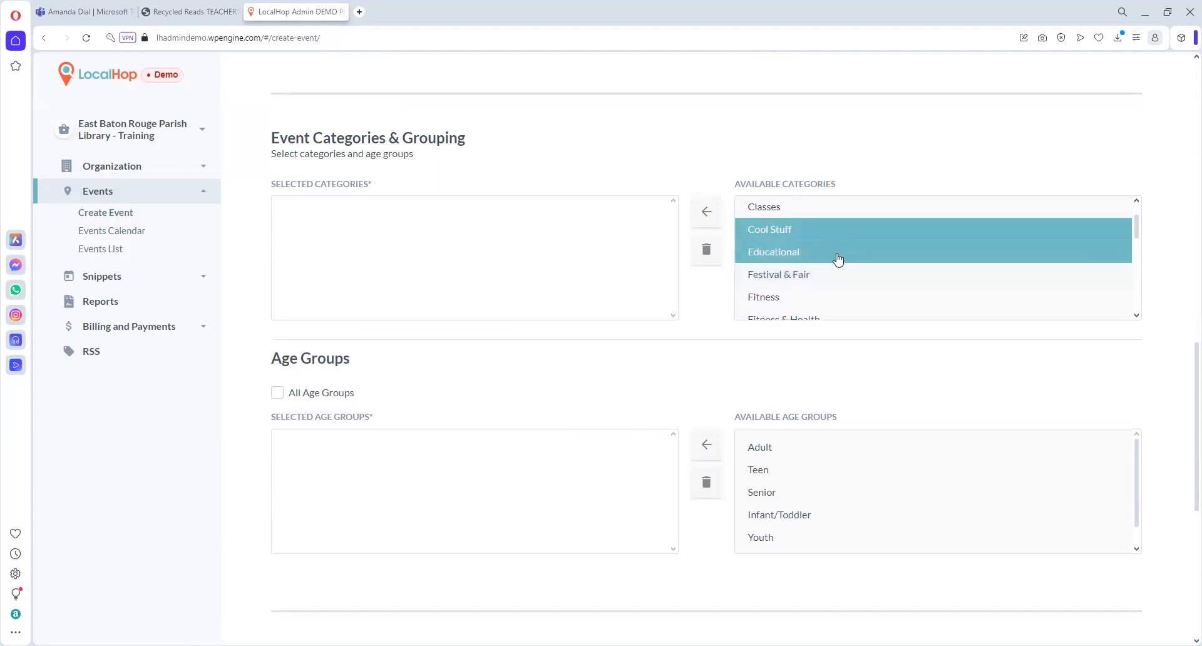
ctrl+click(811, 277)
click(710, 213)
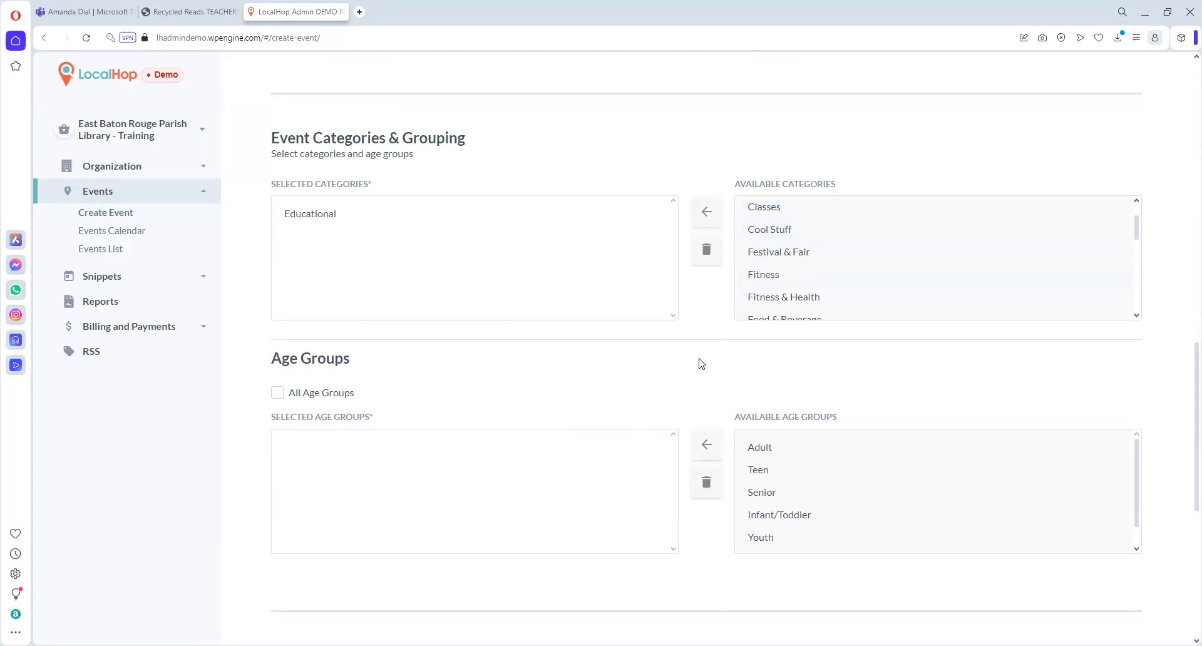
- Add Infant/Toddler to the storytime event's selected age groups
scroll(701, 364, down, 2)
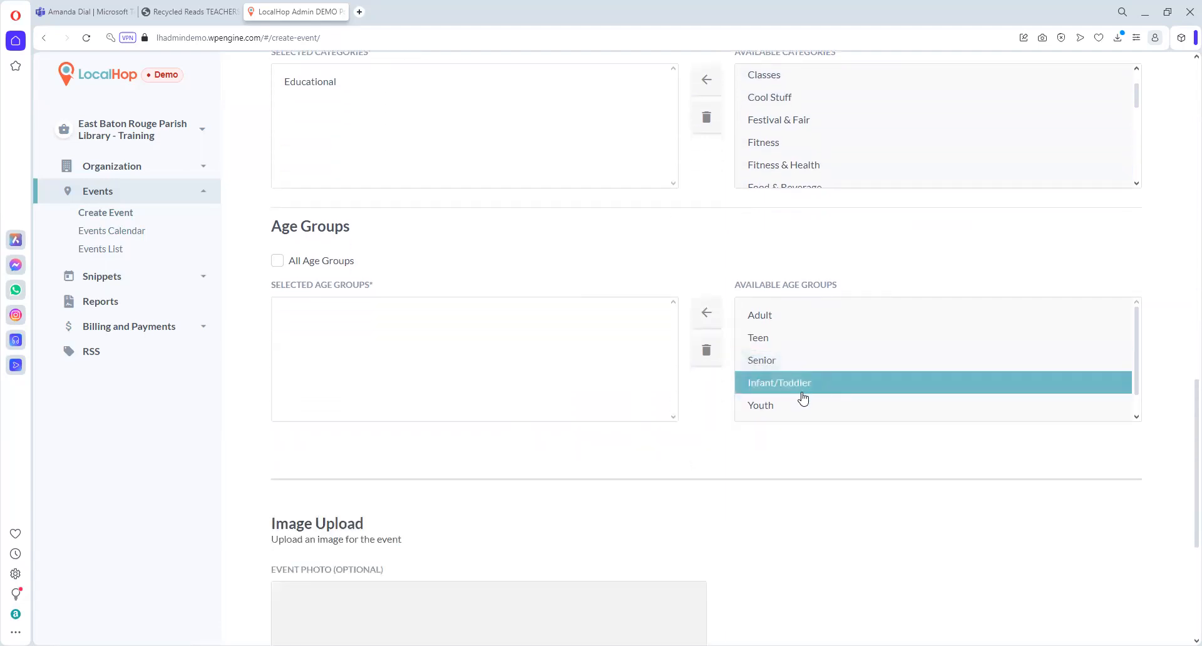
click(708, 316)
- Upload the library storytime group photo as the event photo and save the event setup, declining to store the address
scroll(629, 479, down, 5)
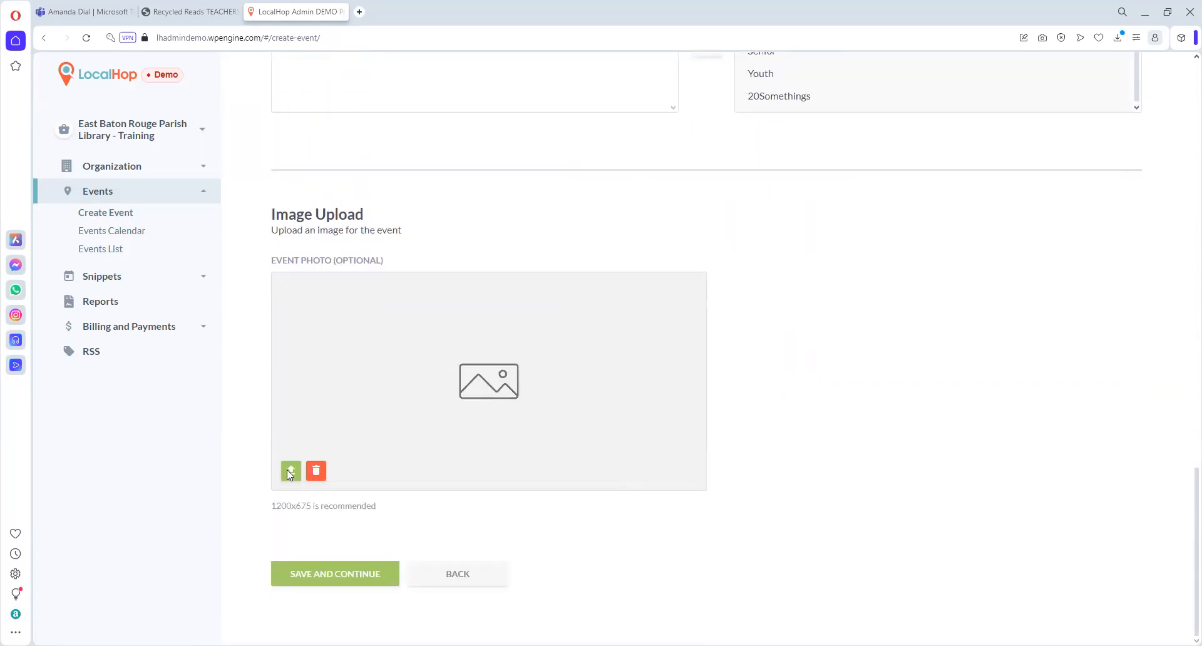
click(290, 471)
click(424, 345)
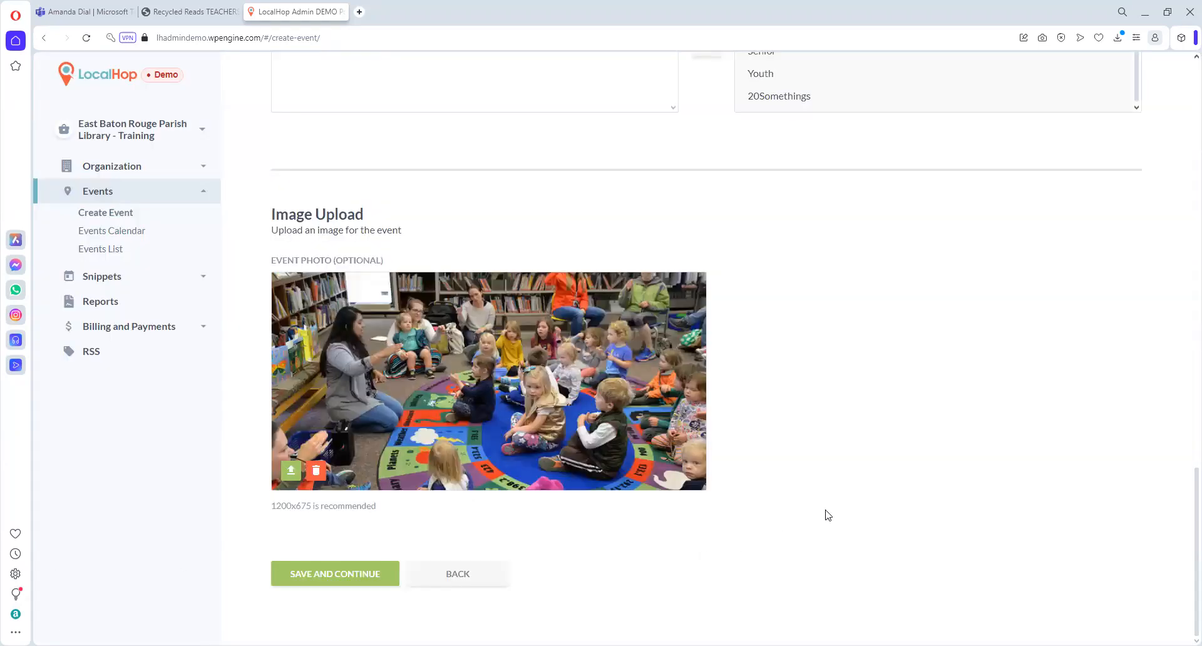
click(349, 577)
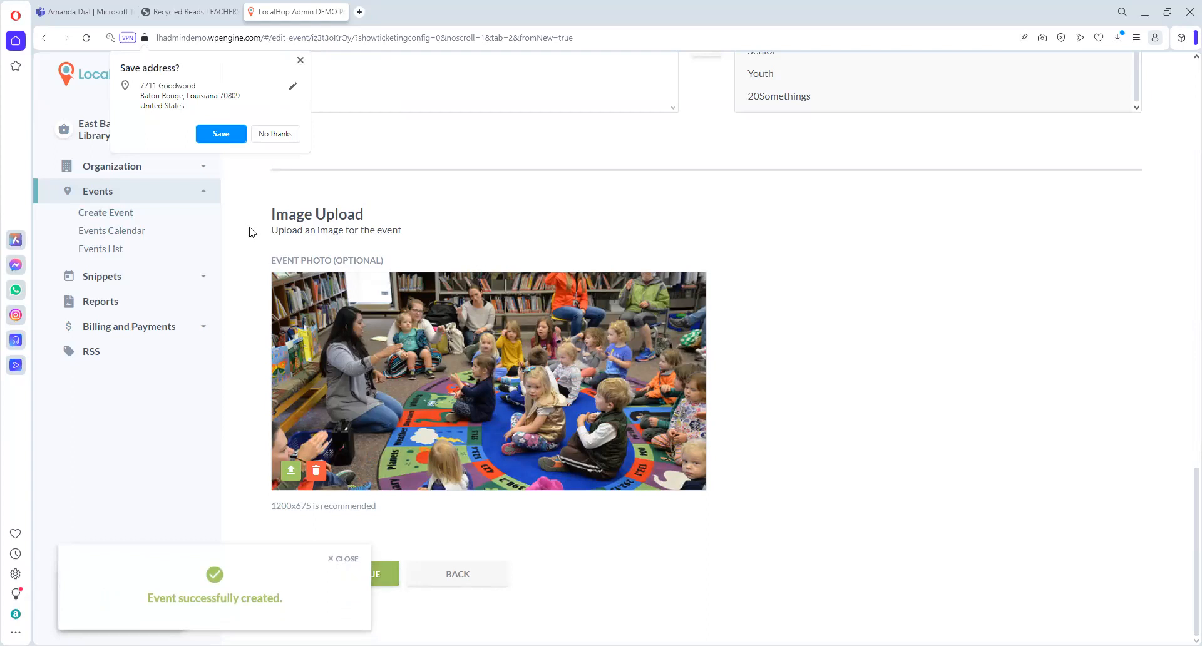
click(285, 138)
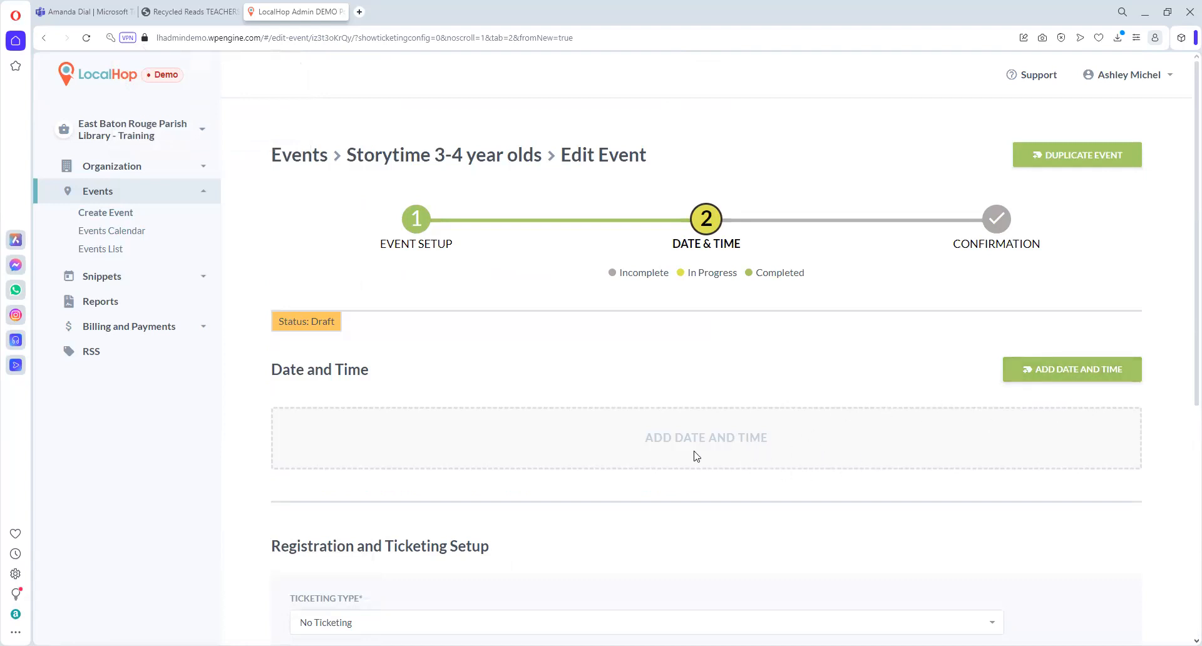
- Add a date entry that repeats weekly, every 1 week, with the start date 03/15/2024
click(1058, 371)
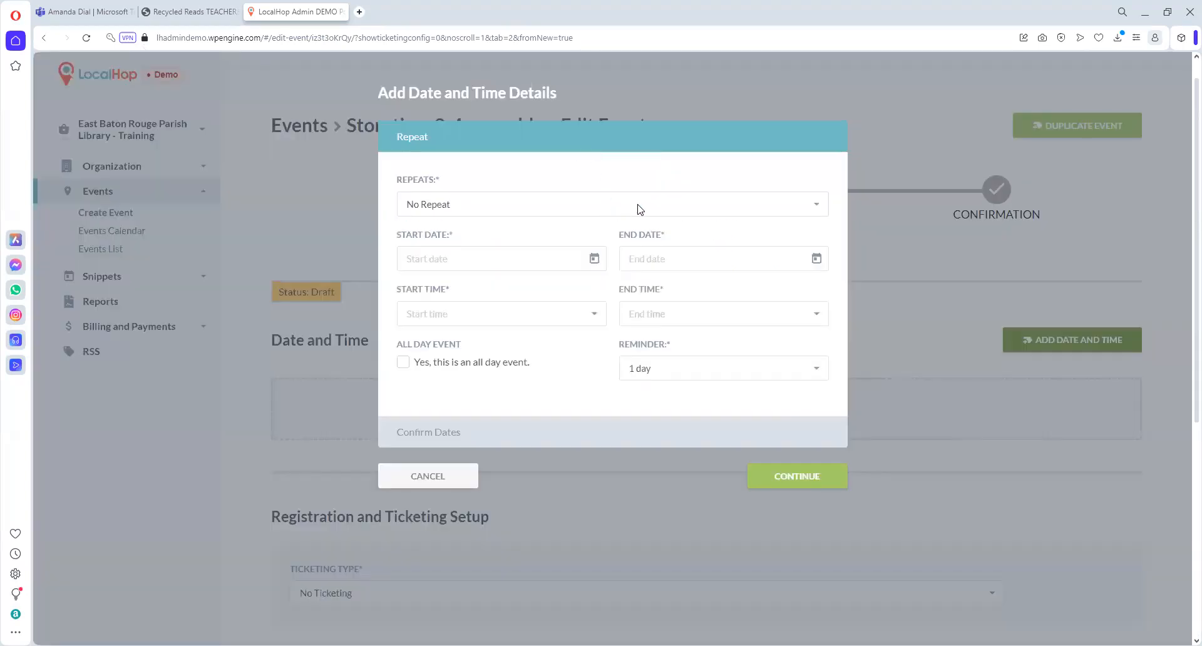
click(639, 209)
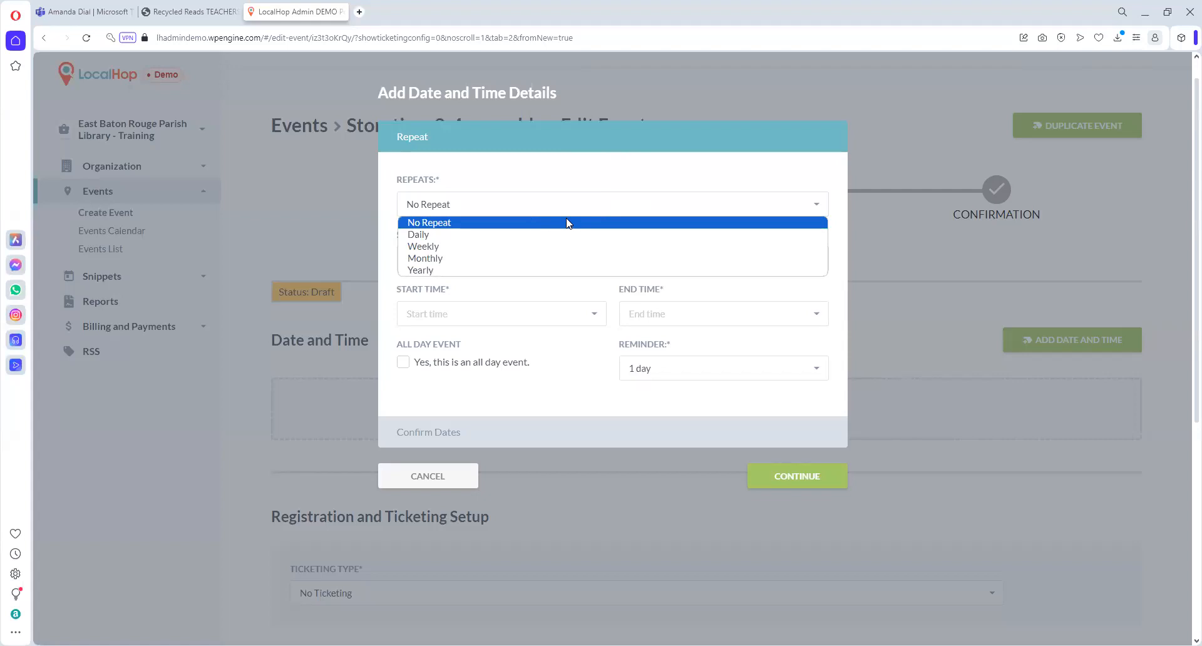
click(495, 248)
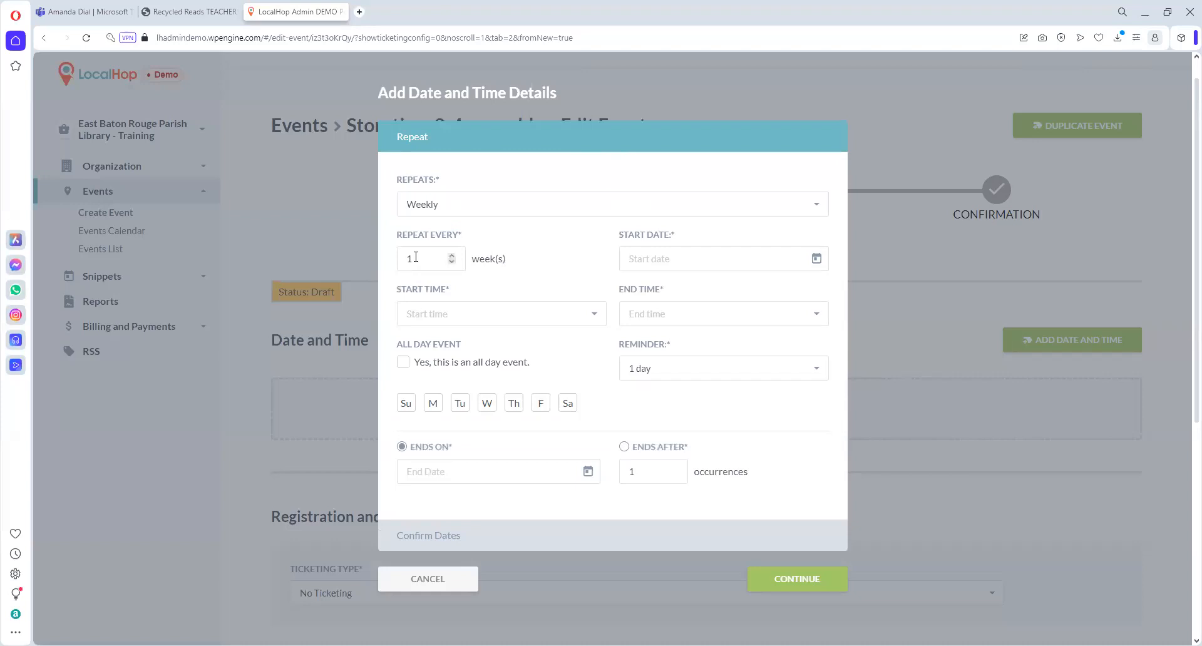
click(817, 259)
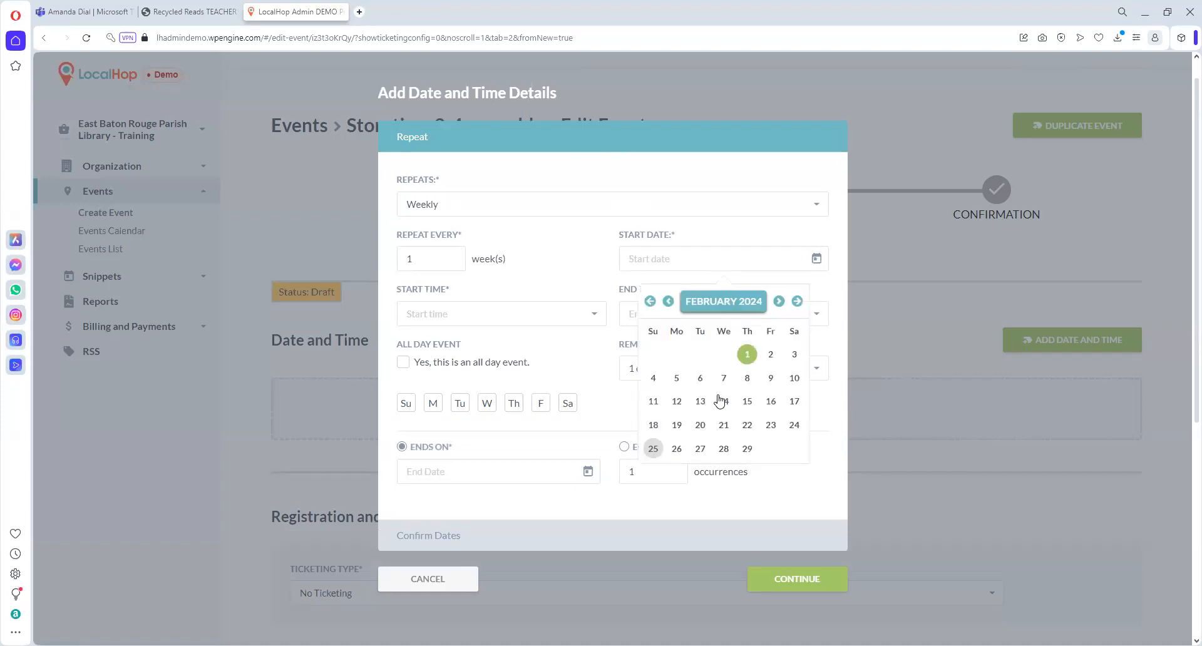
click(779, 302)
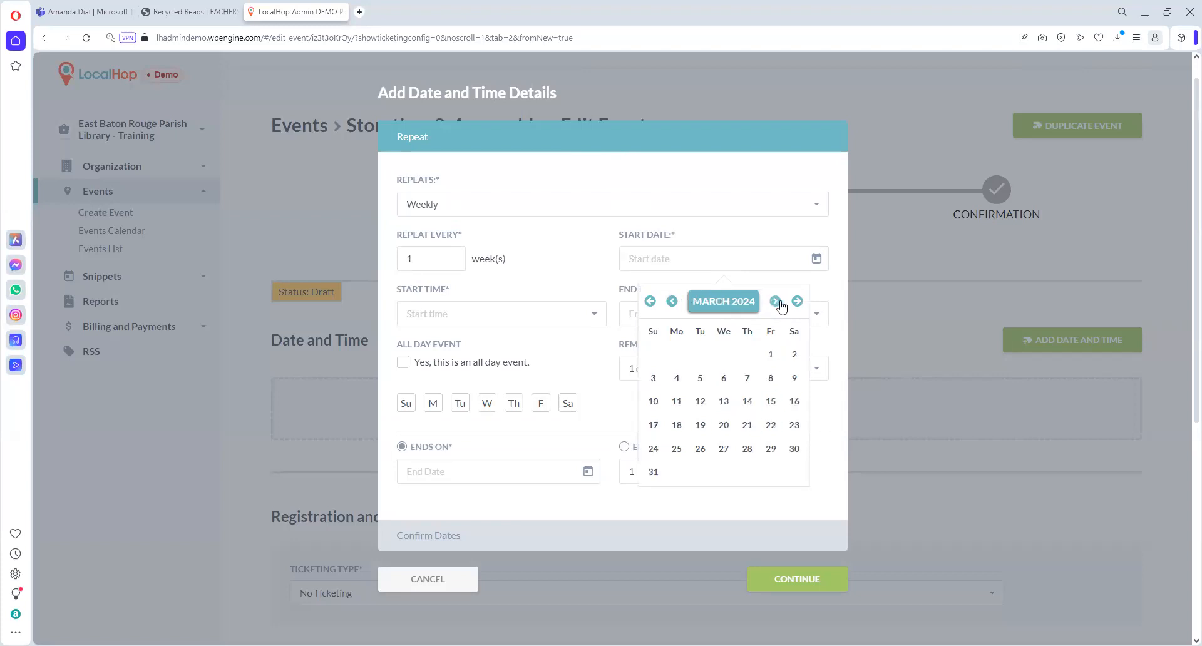
click(771, 400)
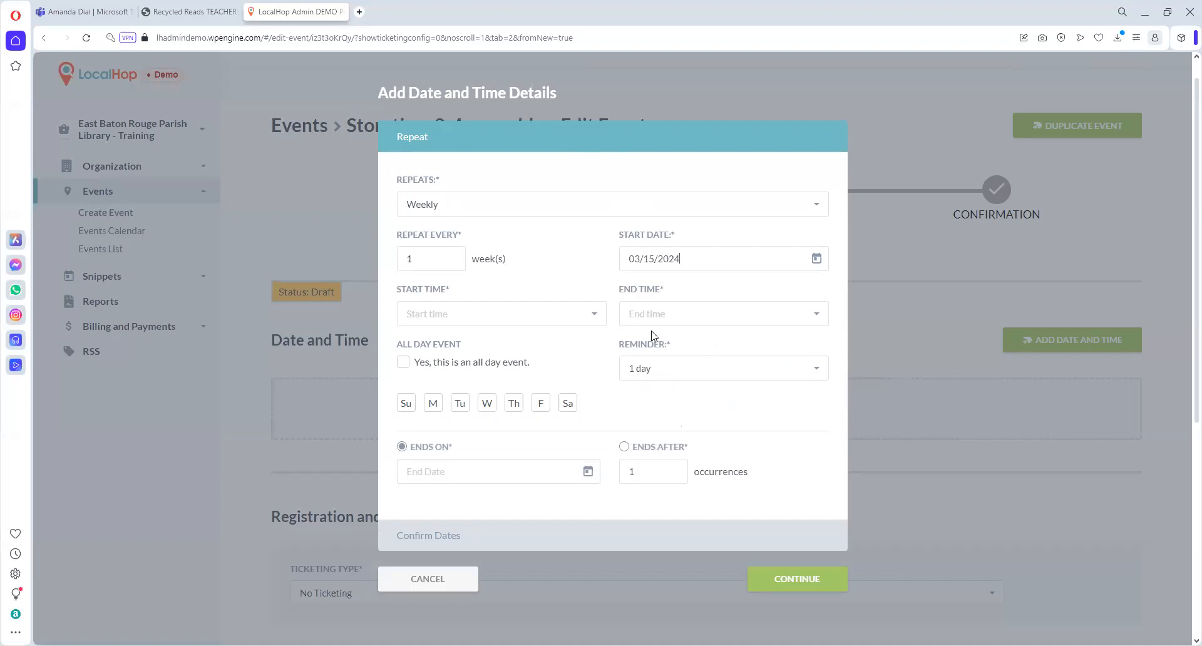
- Set the weekly storytime's start time to 9:00 AM, repeating on Fridays and ending on a specific date
click(519, 315)
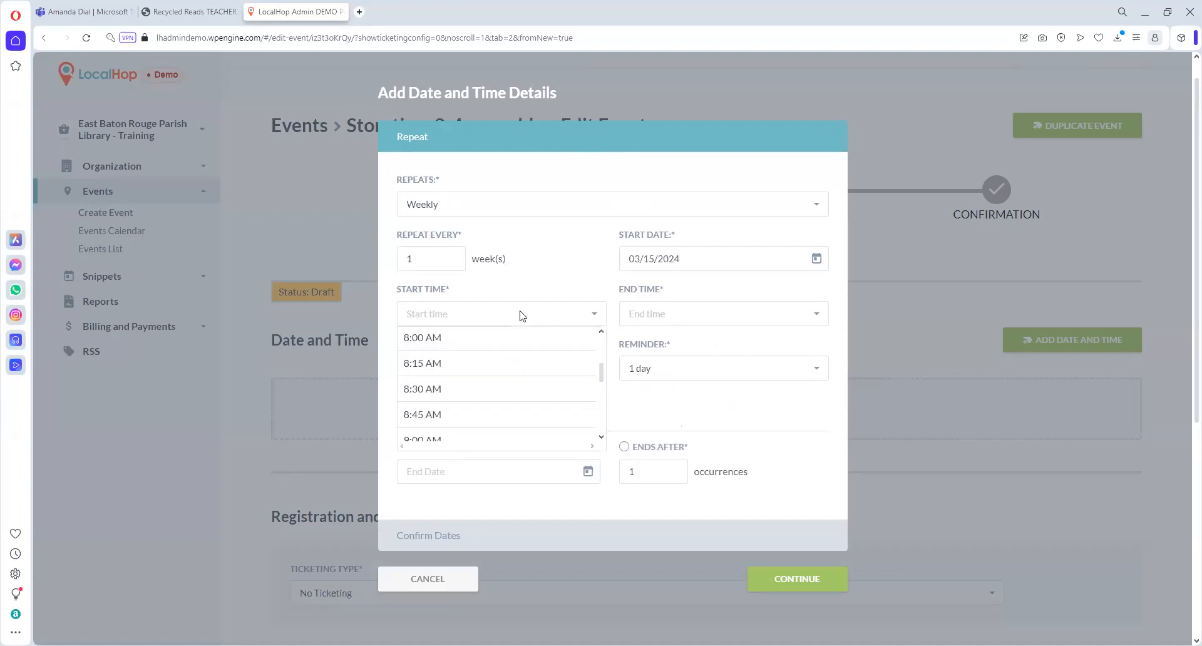
click(489, 439)
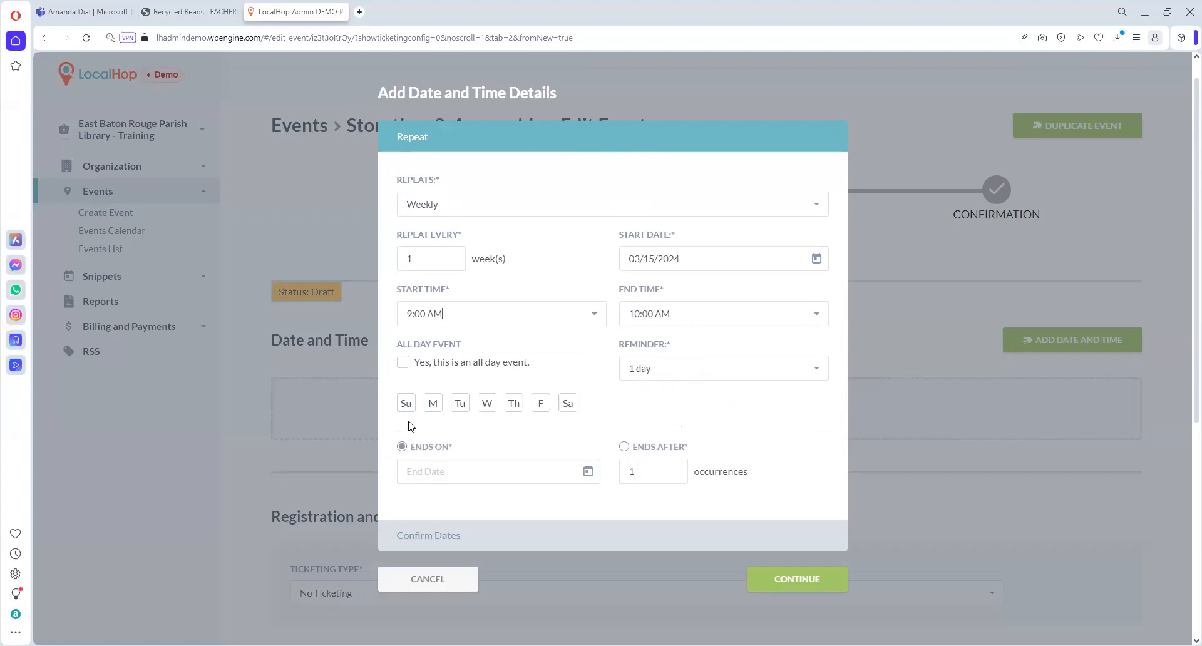
click(541, 404)
click(627, 450)
click(402, 449)
click(817, 206)
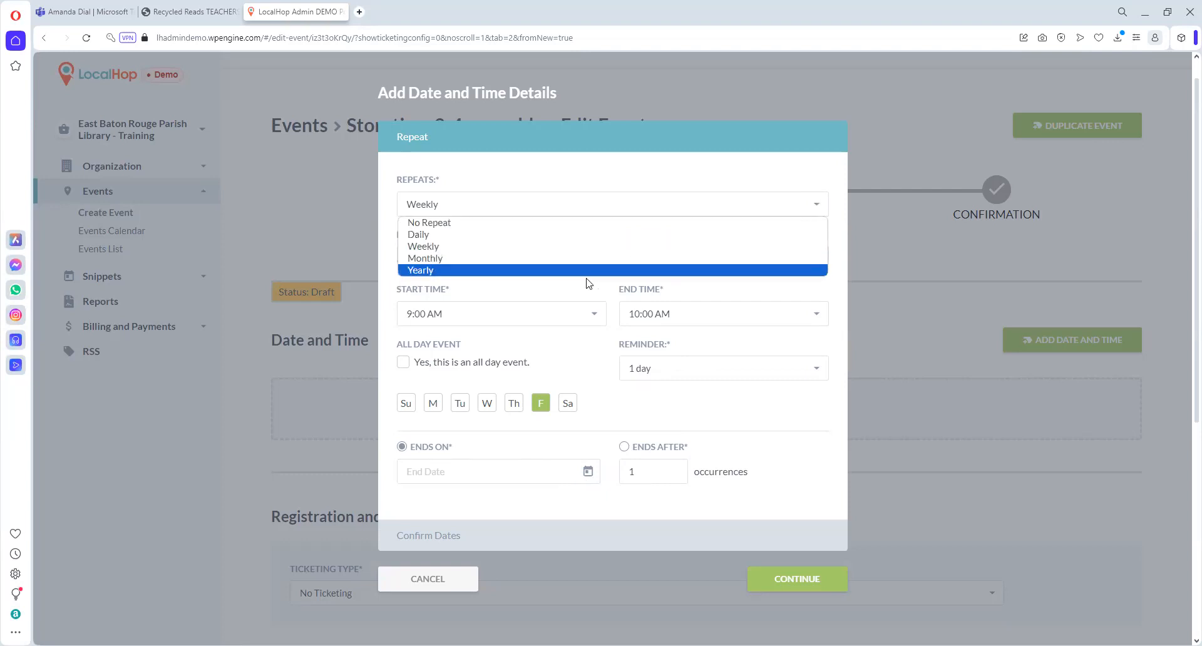
click(804, 422)
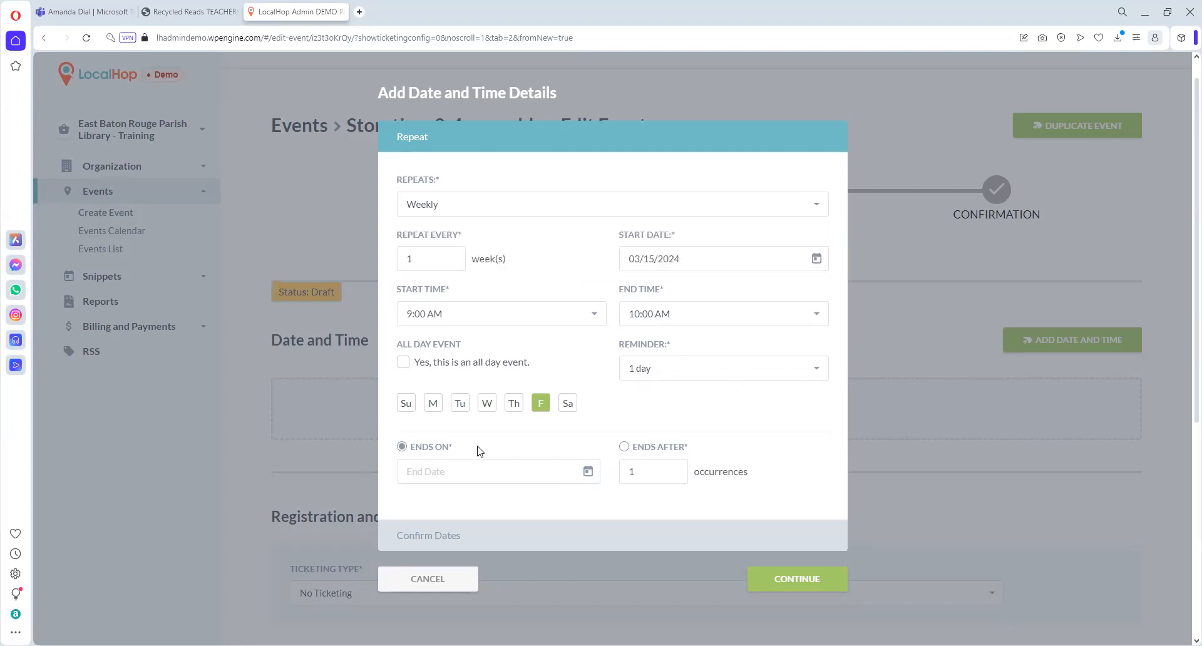
- Set the weekly repeat to end on 12/20/2024 and continue to the date confirmation
click(588, 472)
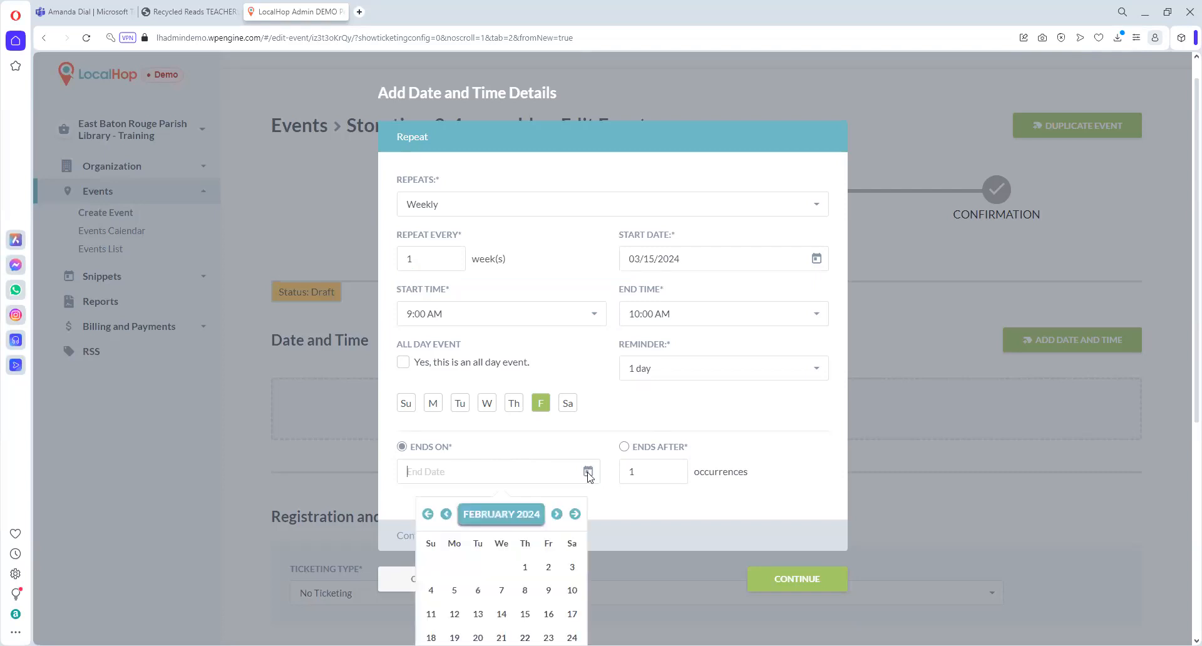
click(556, 515)
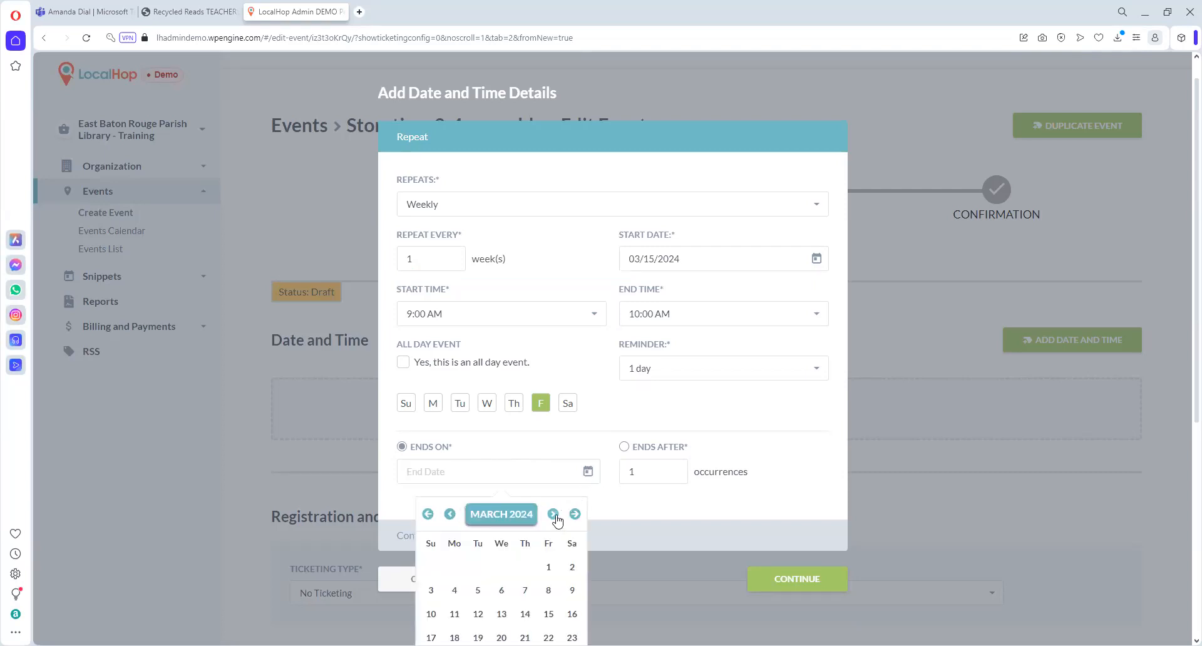
click(556, 516)
click(556, 516)
click(555, 515)
click(555, 516)
click(555, 516)
click(555, 515)
click(555, 515)
click(556, 515)
click(556, 515)
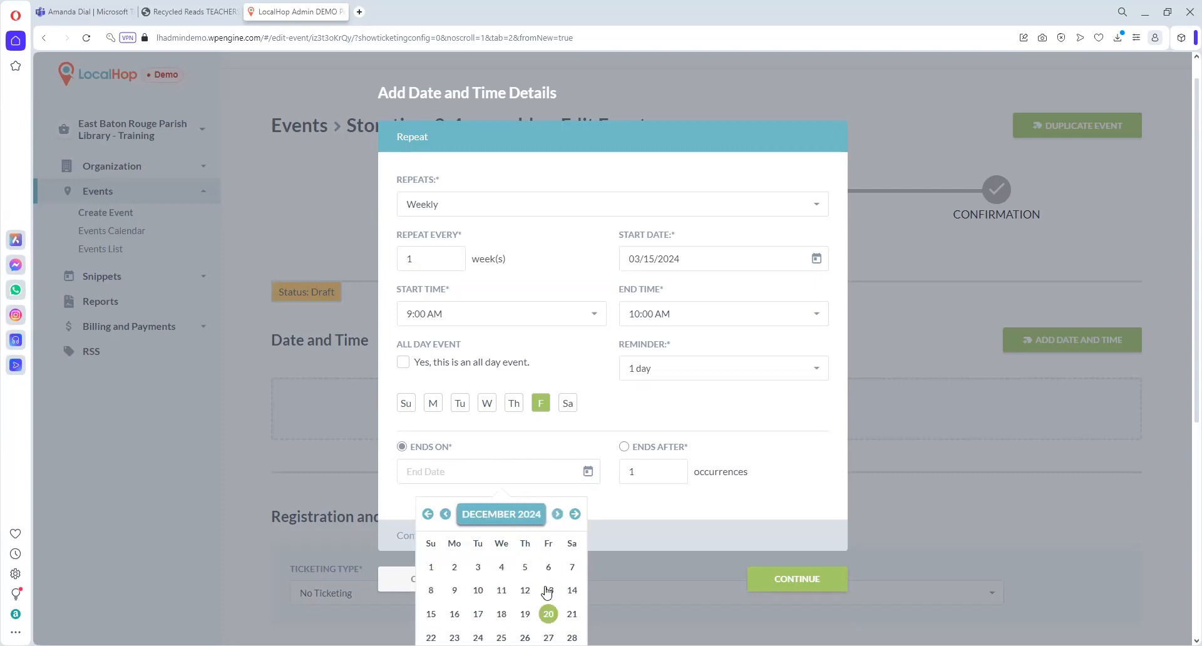
click(549, 613)
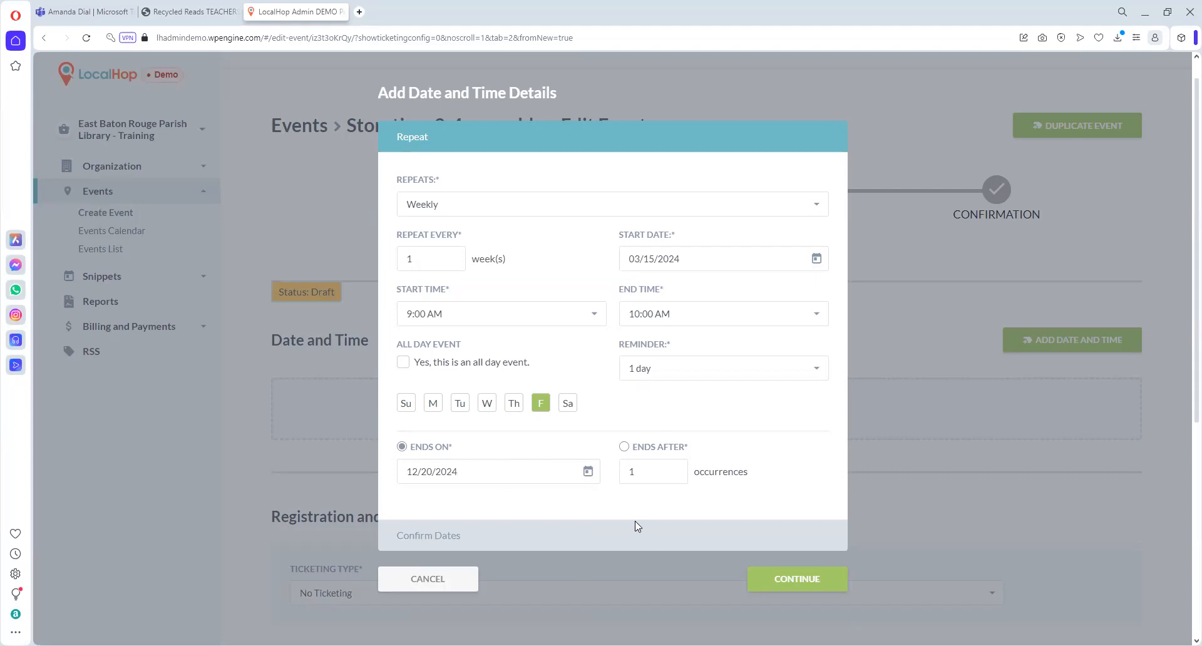
click(791, 585)
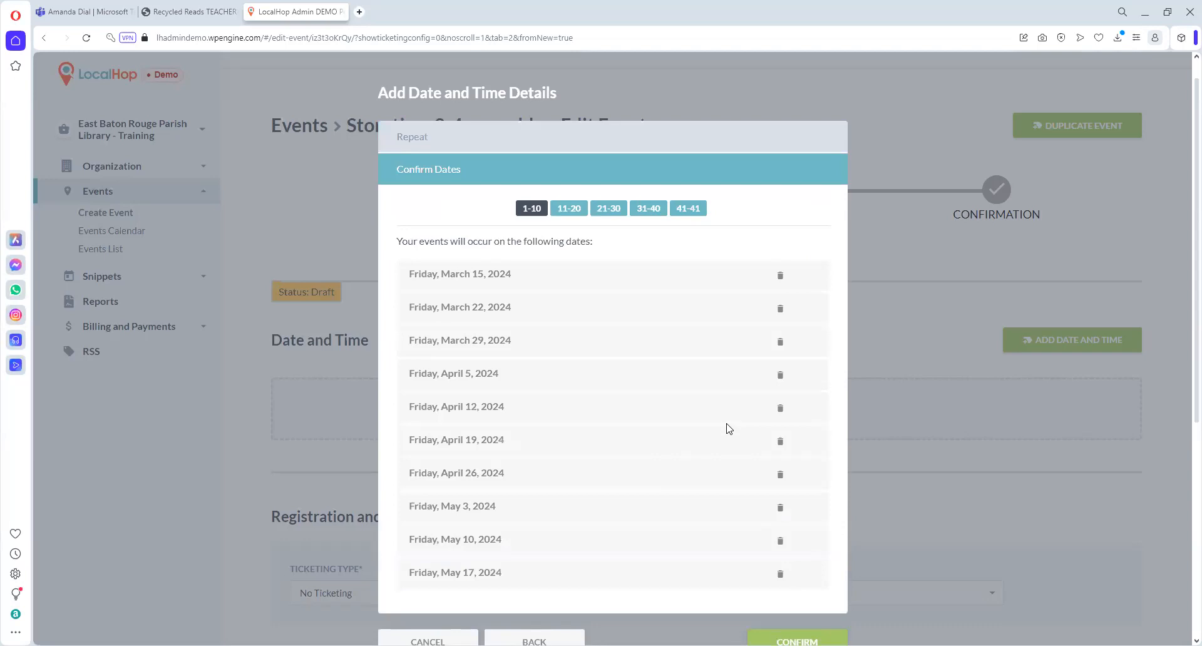
- Review every batch of generated Friday dates, from the first ten through the final one
scroll(730, 429, down, 2)
scroll(730, 429, up, 2)
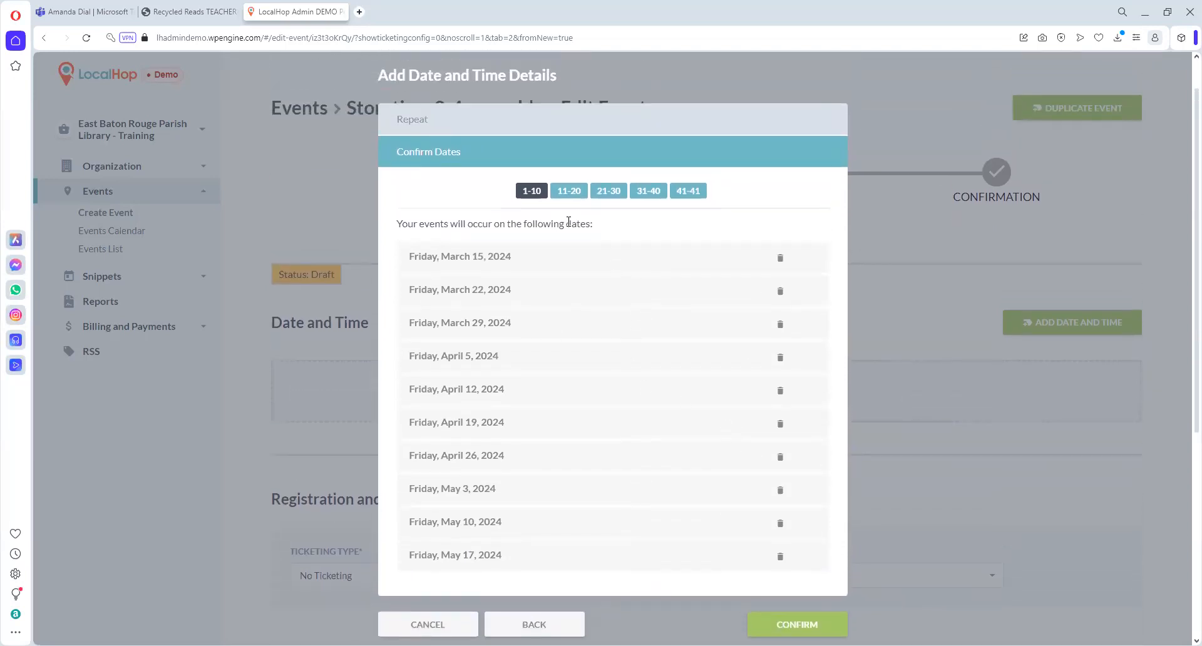
click(573, 197)
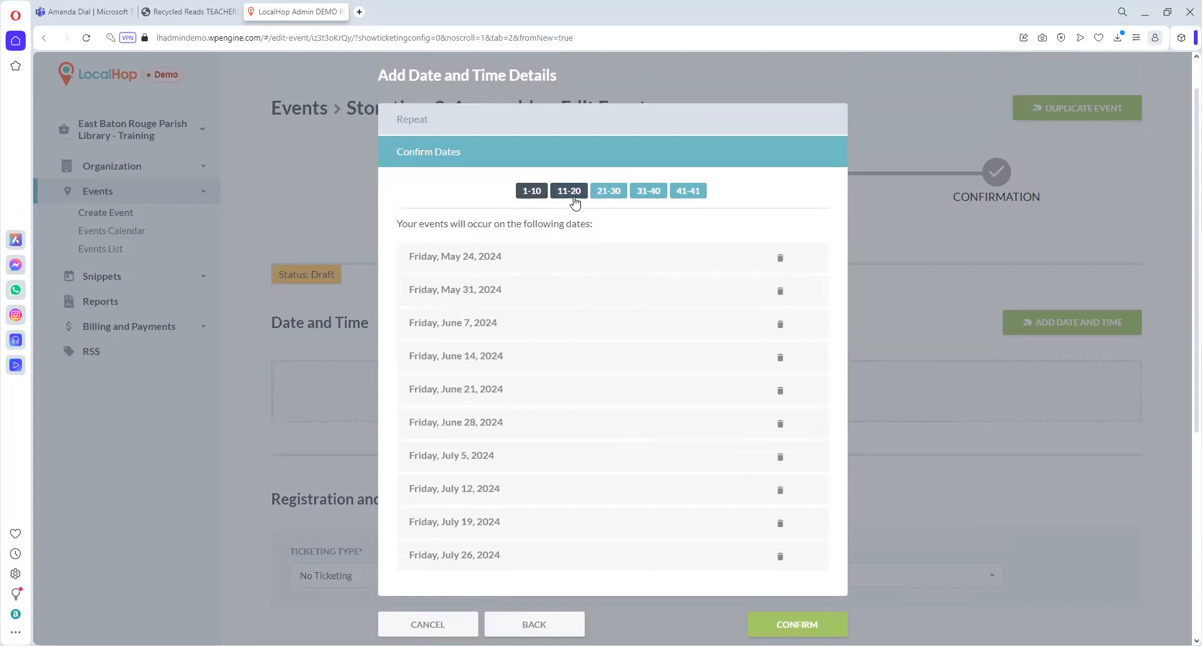
click(605, 193)
click(649, 195)
click(679, 196)
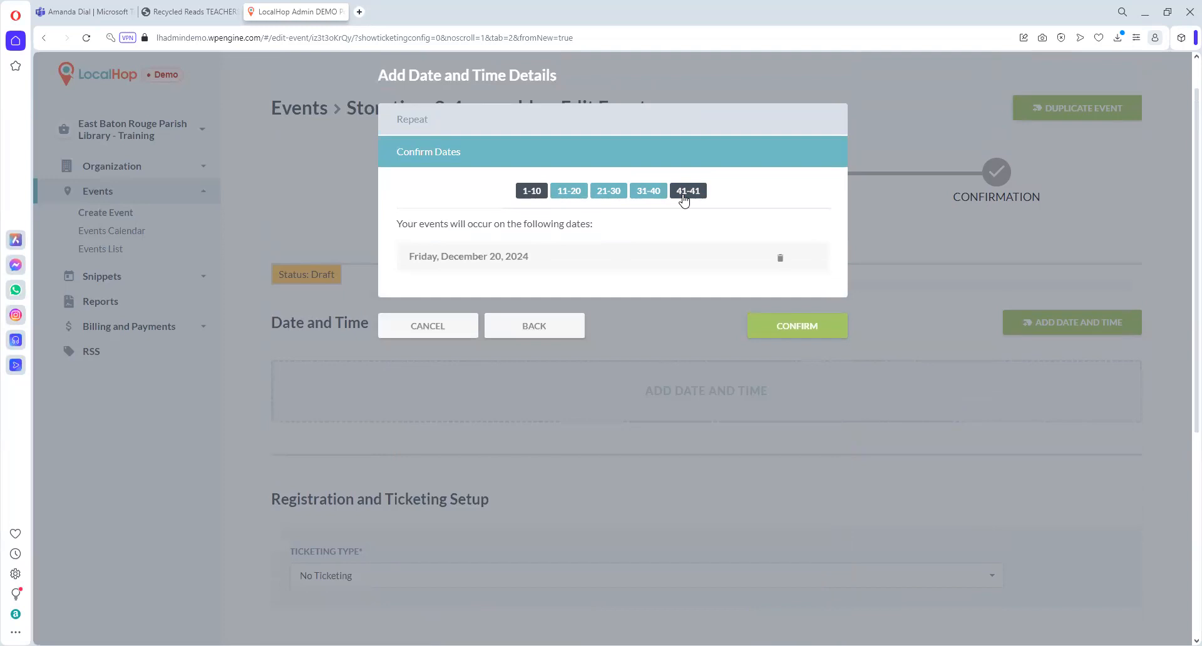
- Try to confirm the weekly Friday dates, and cancel the date and time entry
click(789, 334)
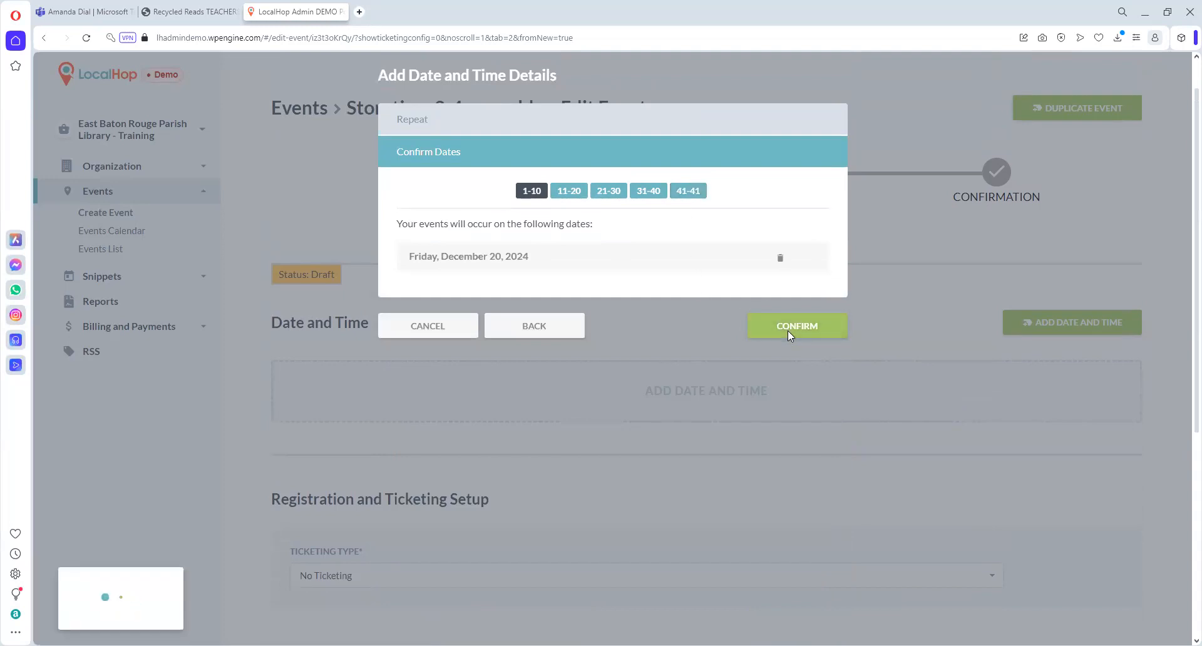
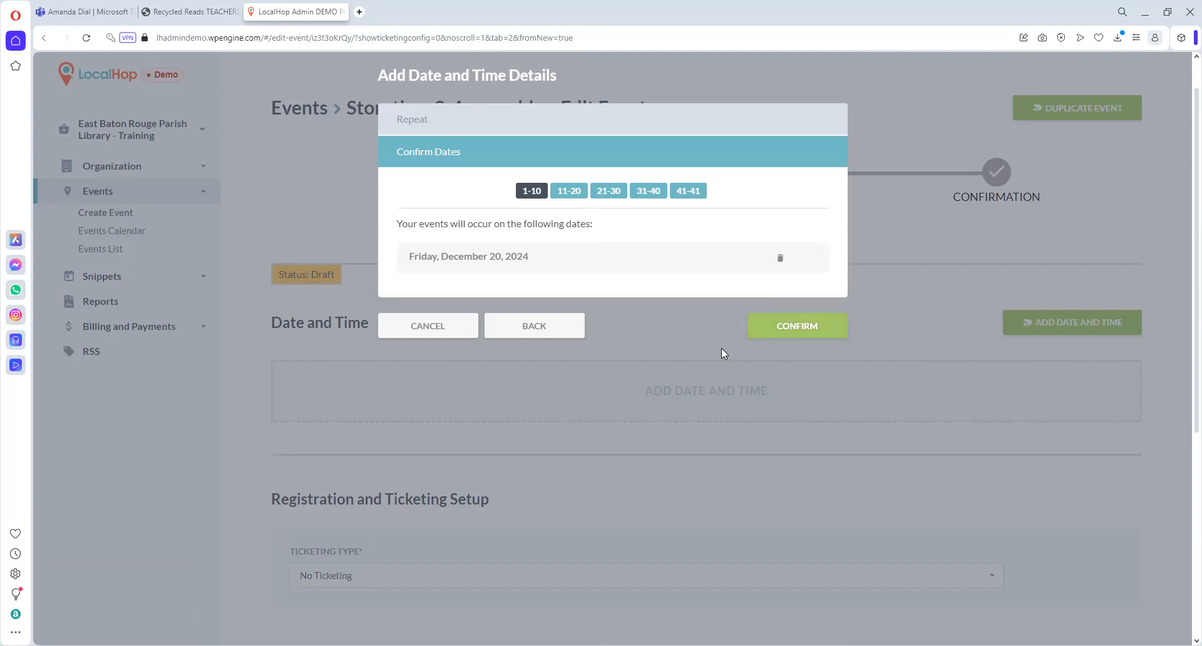
click(790, 322)
click(456, 336)
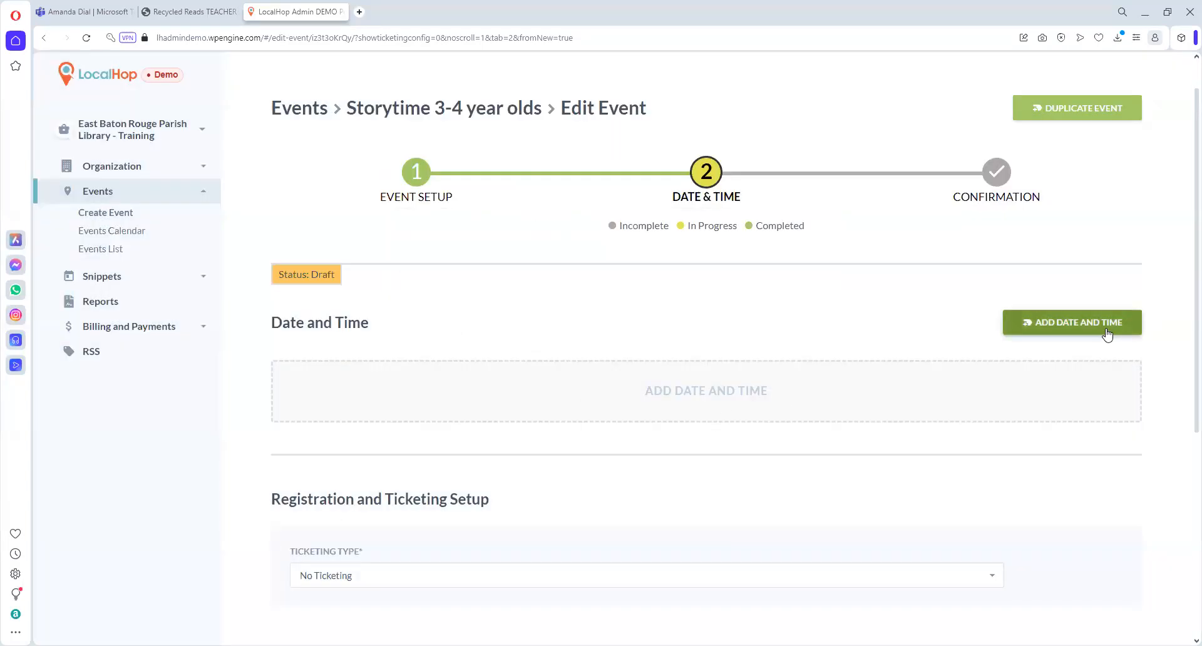
- Add a date entry that repeats monthly, every 1 month, with the start date 02/24/2024
click(1107, 335)
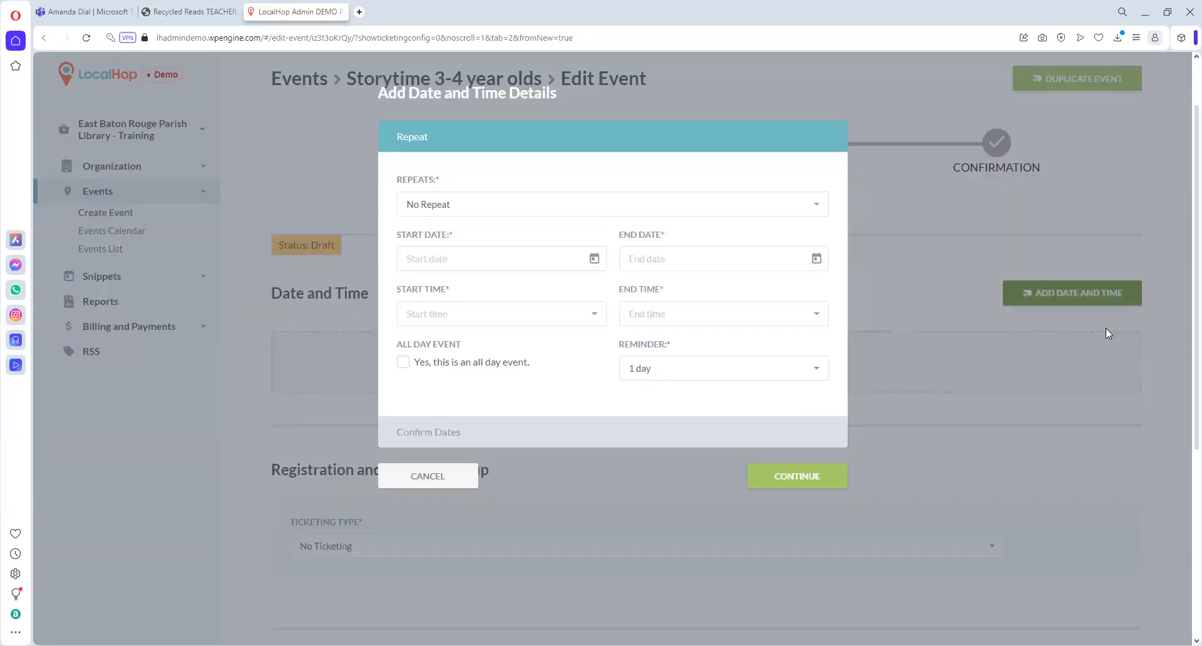
click(743, 207)
click(488, 258)
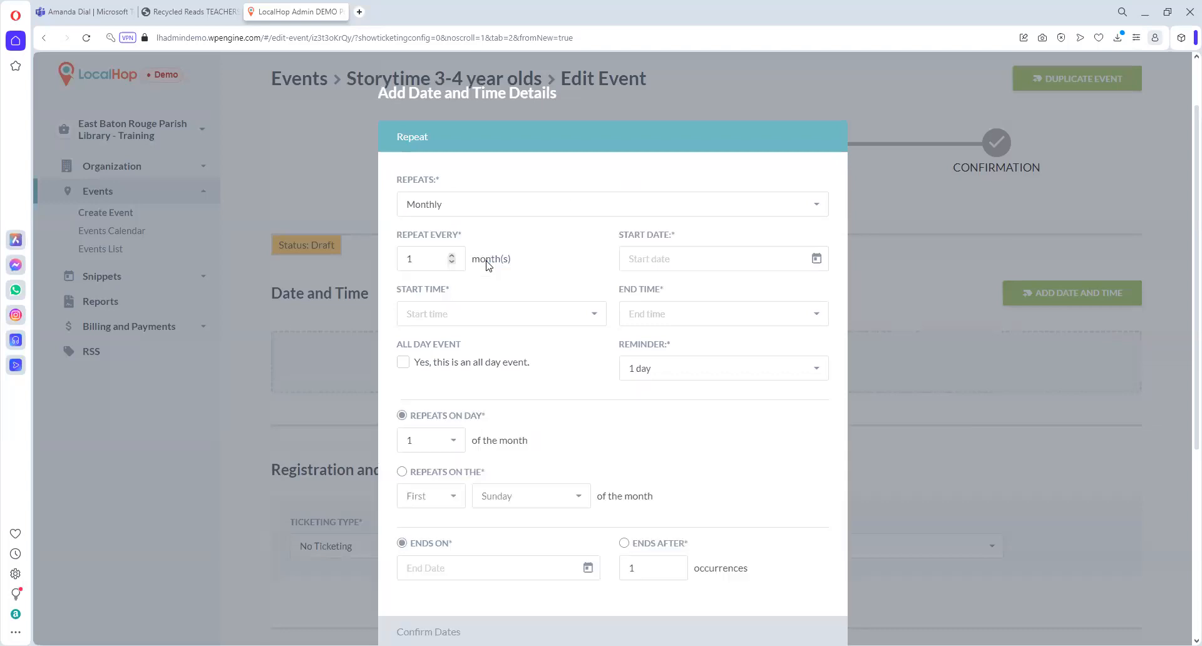
click(818, 260)
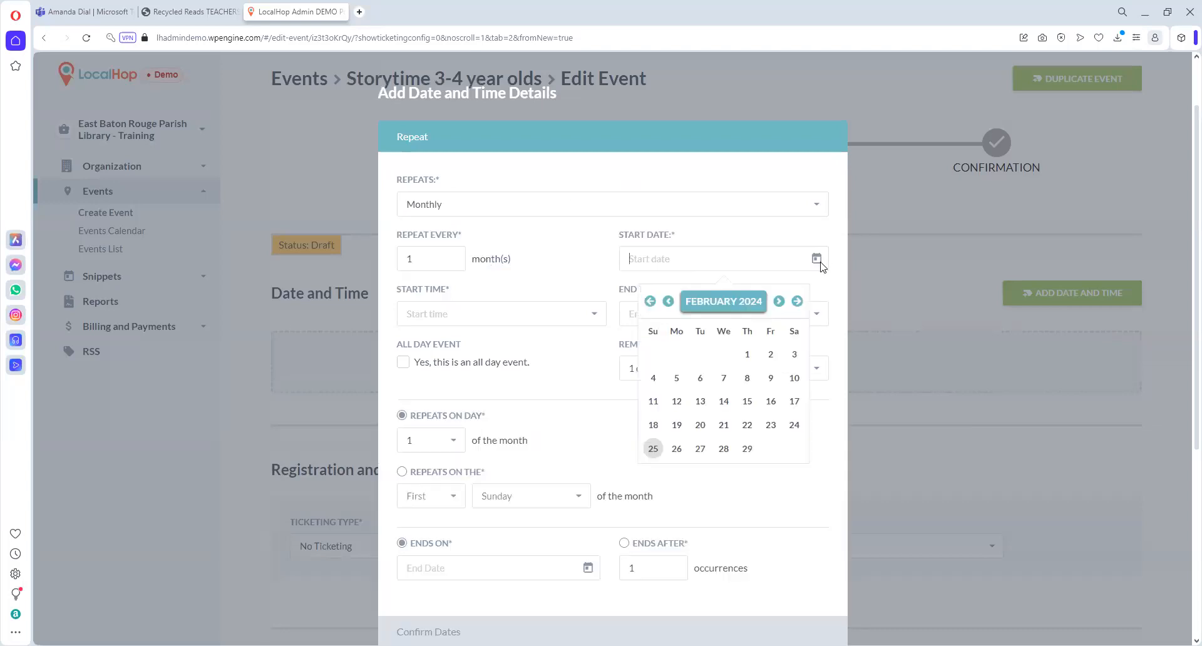
click(795, 425)
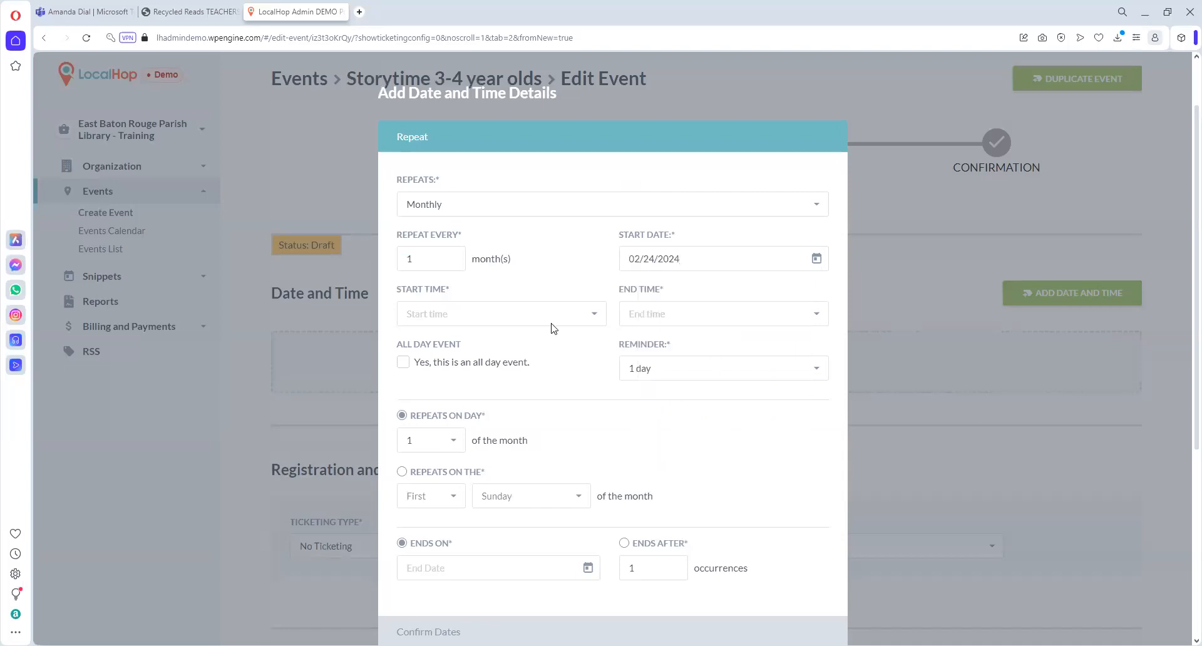
- Set the monthly storytime's start time to 2:00 PM
click(592, 315)
scroll(518, 403, down, 3)
scroll(518, 403, down, 4)
click(518, 403)
- Make the storytime repeat on the second Saturday of the month
scroll(598, 436, down, 3)
scroll(598, 436, down, 1)
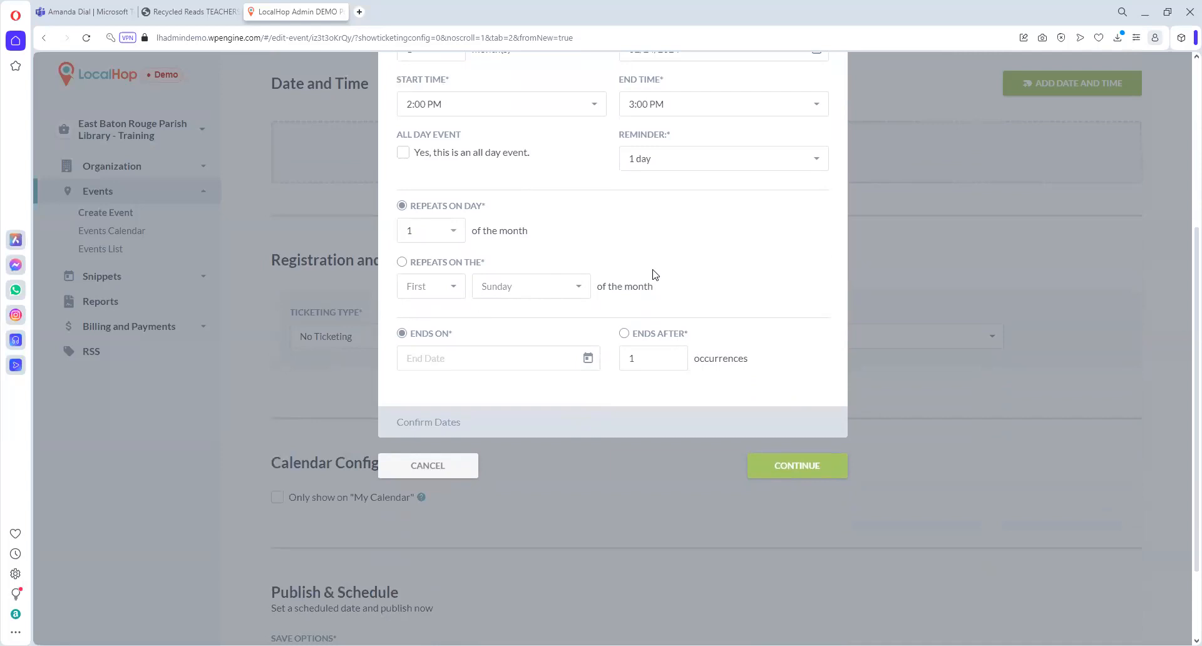
click(402, 262)
click(445, 292)
click(431, 318)
click(580, 292)
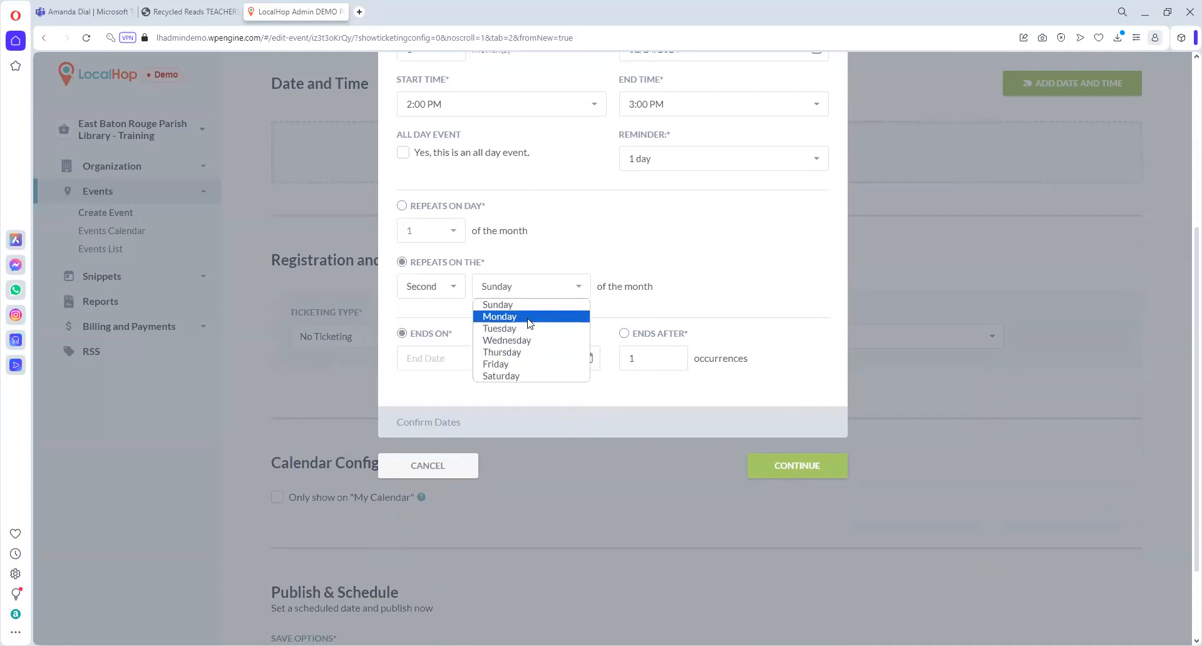
click(507, 376)
- End the monthly repeat after 12 occurrences and continue to the date confirmation
click(624, 335)
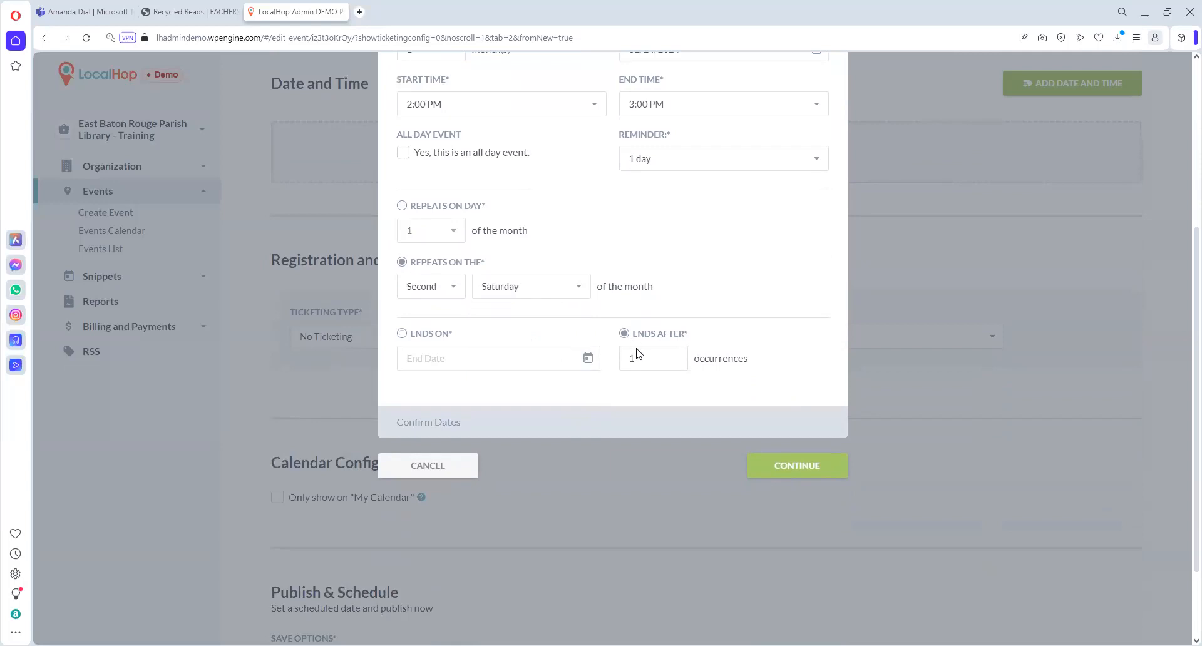
click(644, 362)
text(2)
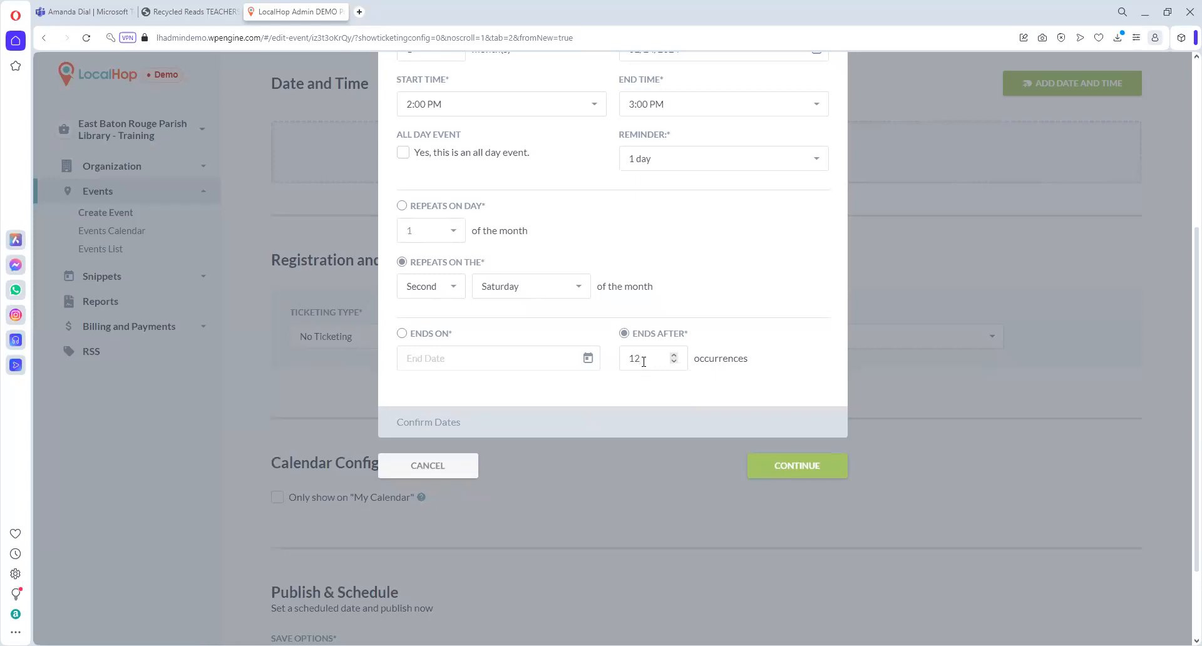
click(769, 467)
scroll(771, 473, down, 4)
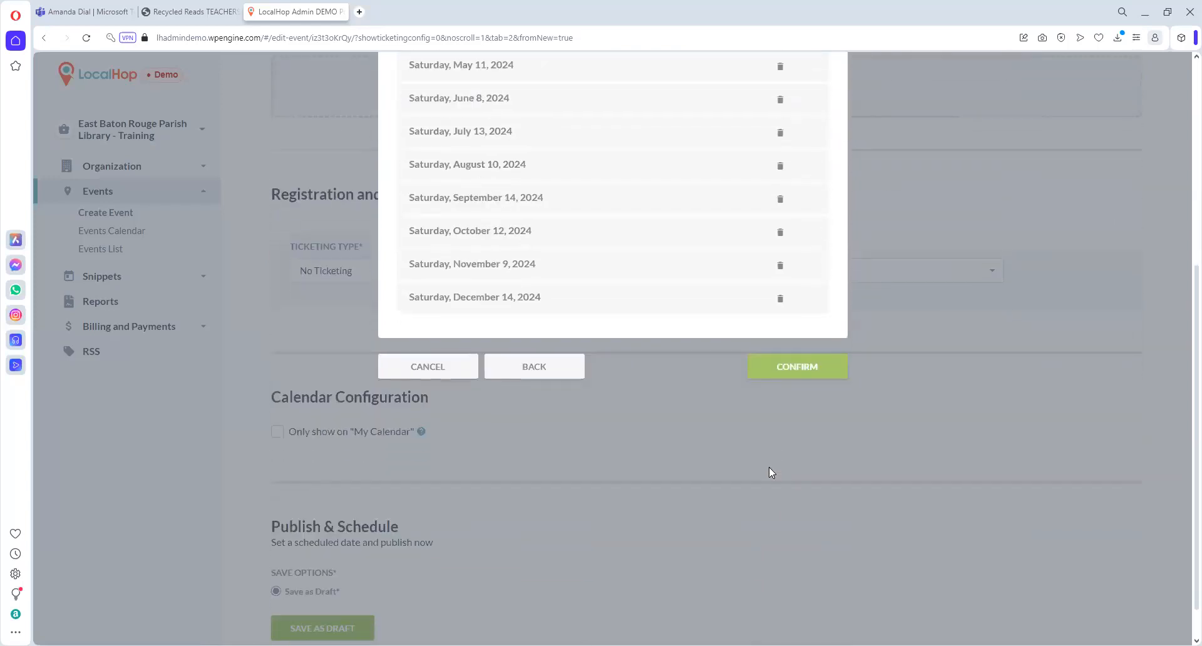
- Confirm the generated monthly Saturday dates, then save and publish the "Storytime 3-4 year olds" event
click(792, 376)
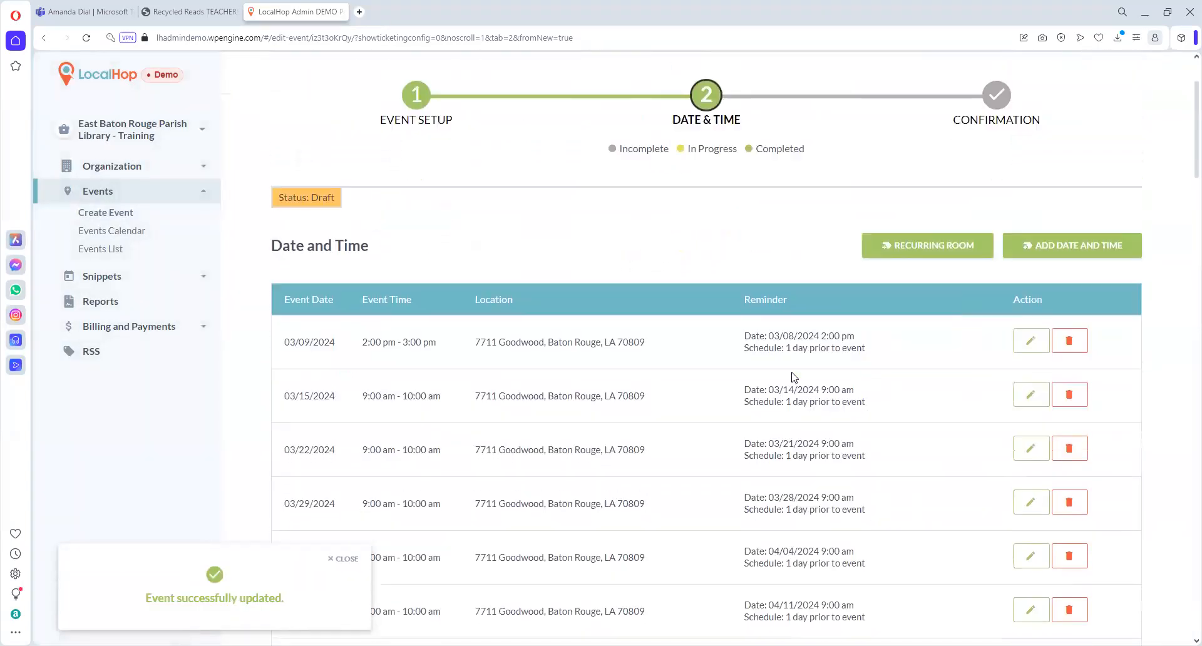
scroll(793, 372, down, 7)
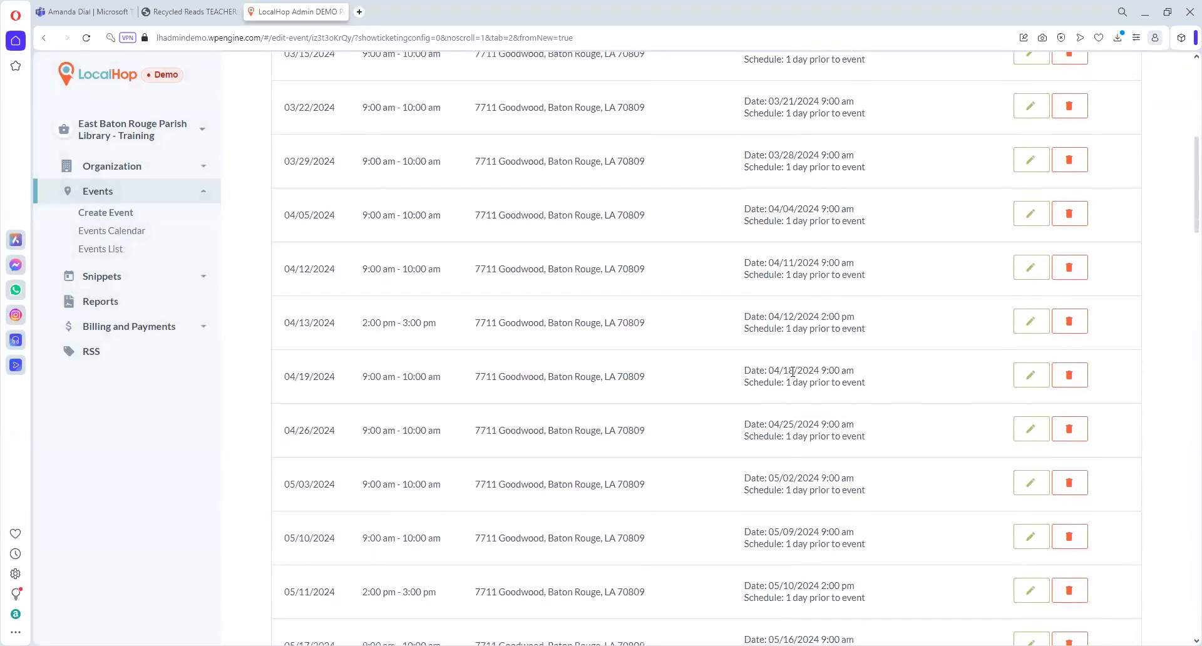
scroll(793, 376, down, 20)
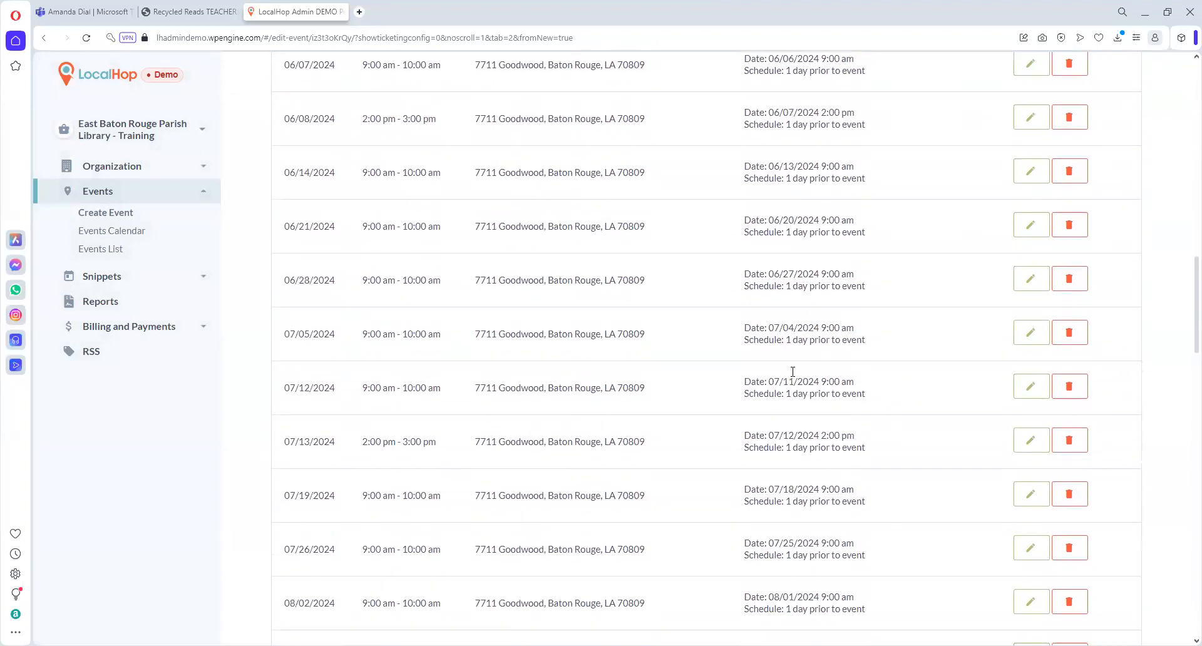
scroll(793, 376, down, 8)
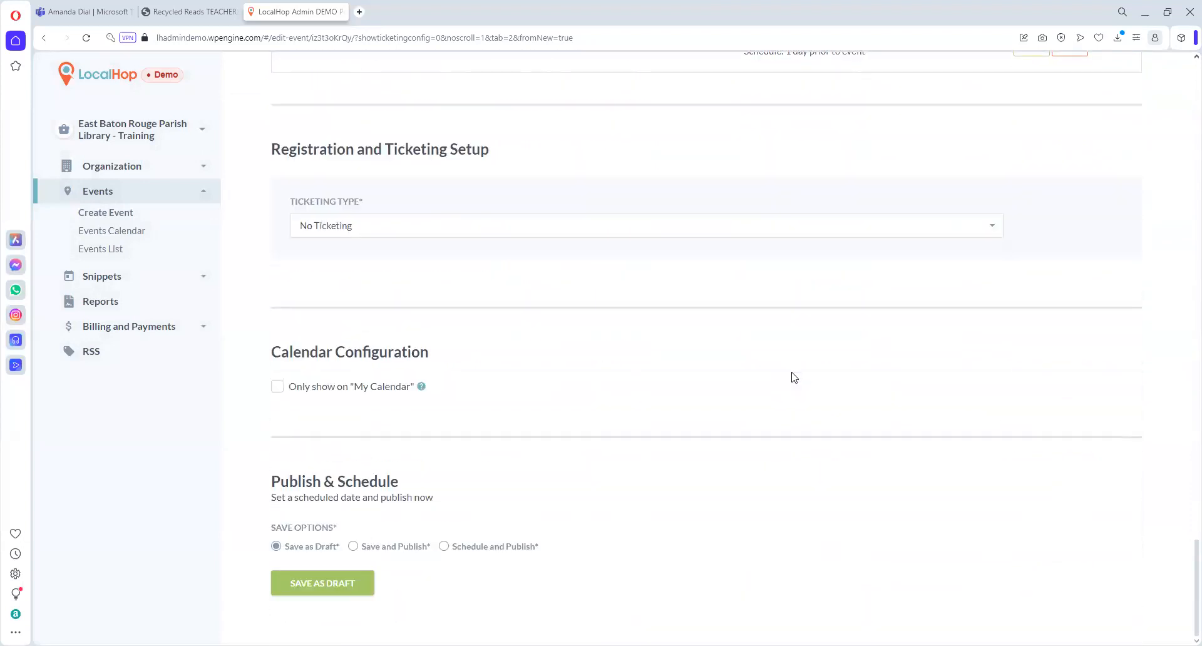
click(353, 547)
click(336, 582)
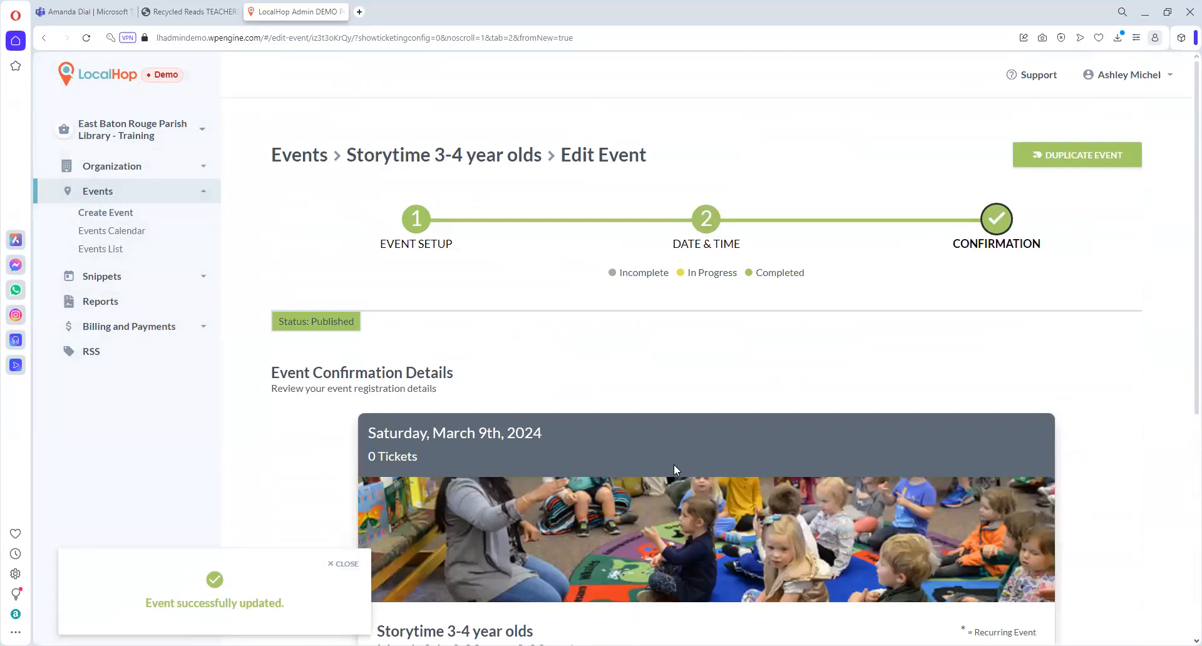
- Check the storytime dates in the events calendar for March and April 2024
click(121, 233)
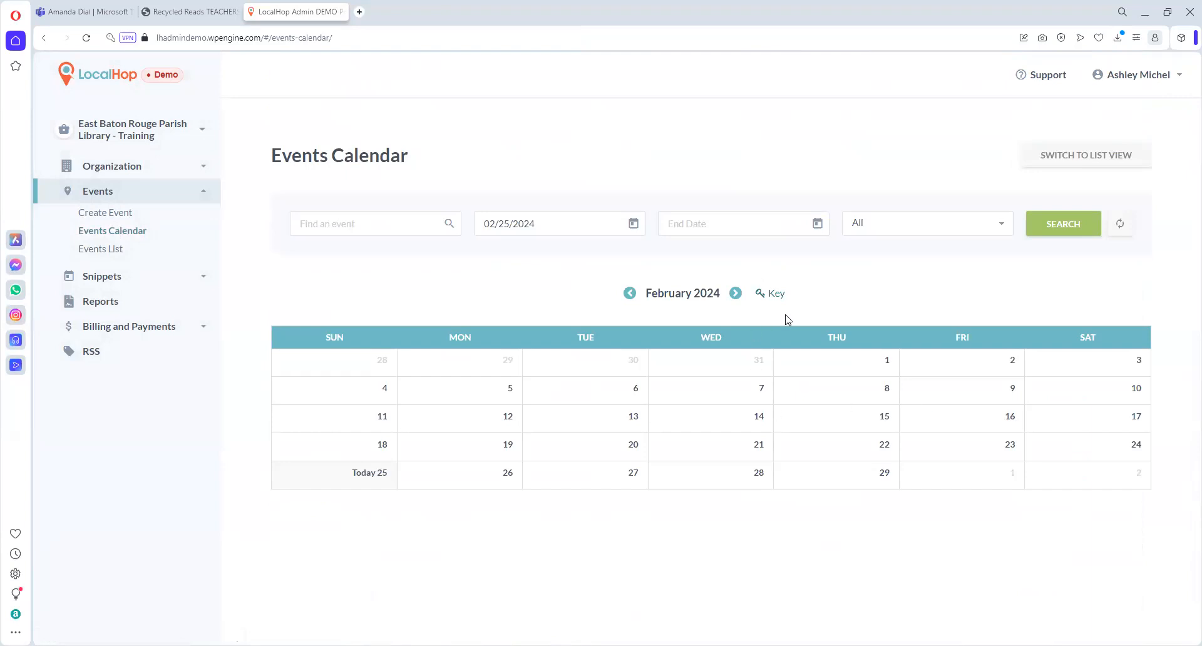
click(735, 294)
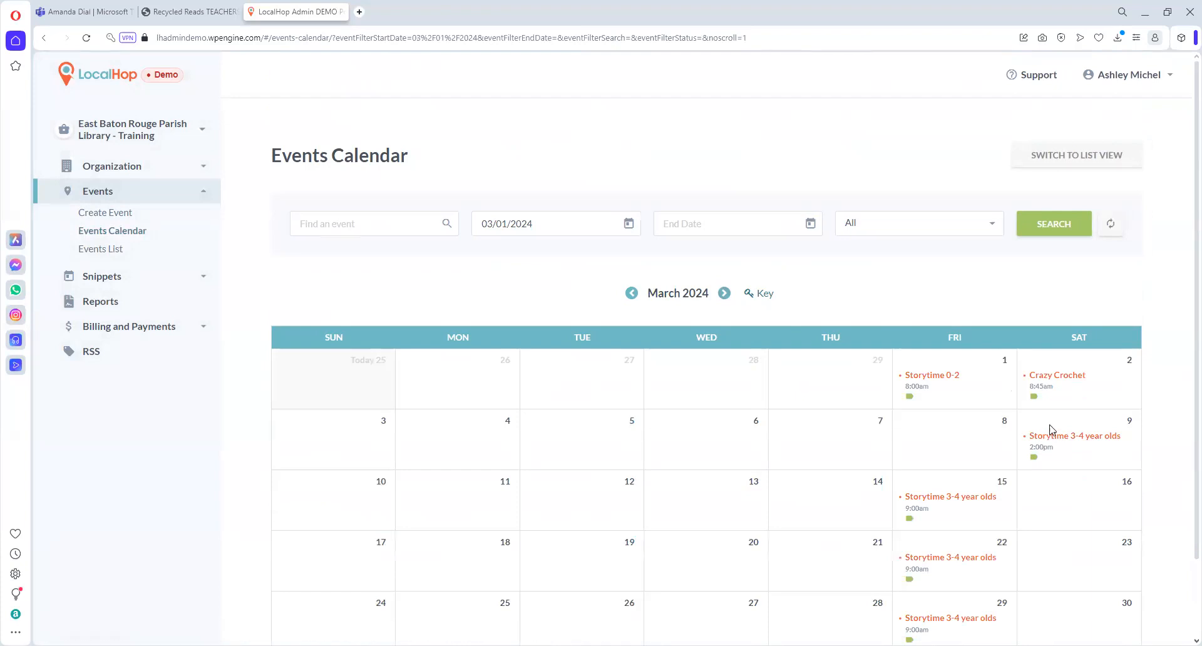
scroll(1050, 429, down, 2)
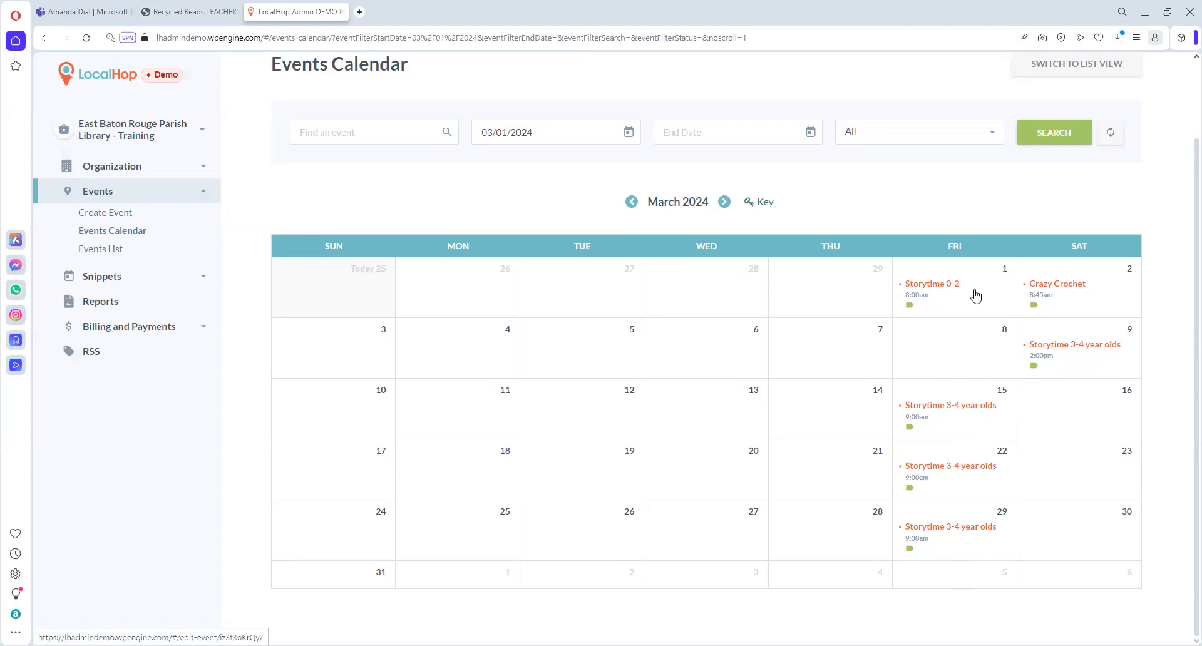
click(724, 202)
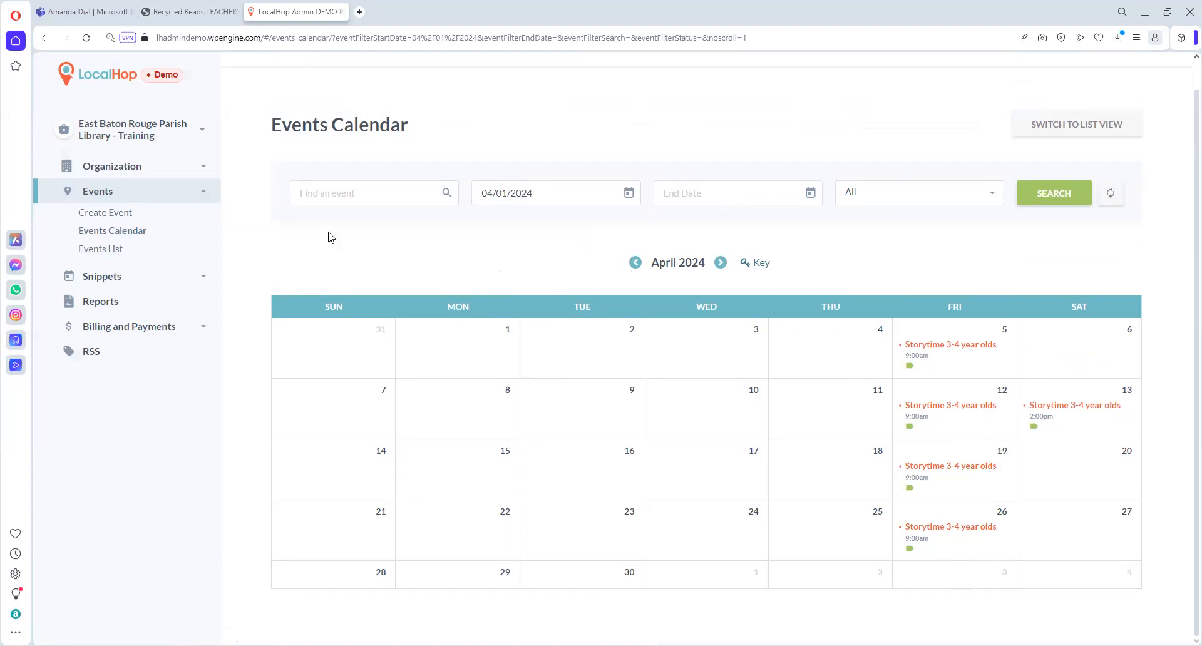
- Review the full events list, including the recurring "Storytime 3-4 year olds" entries, and return to its beginning
click(140, 250)
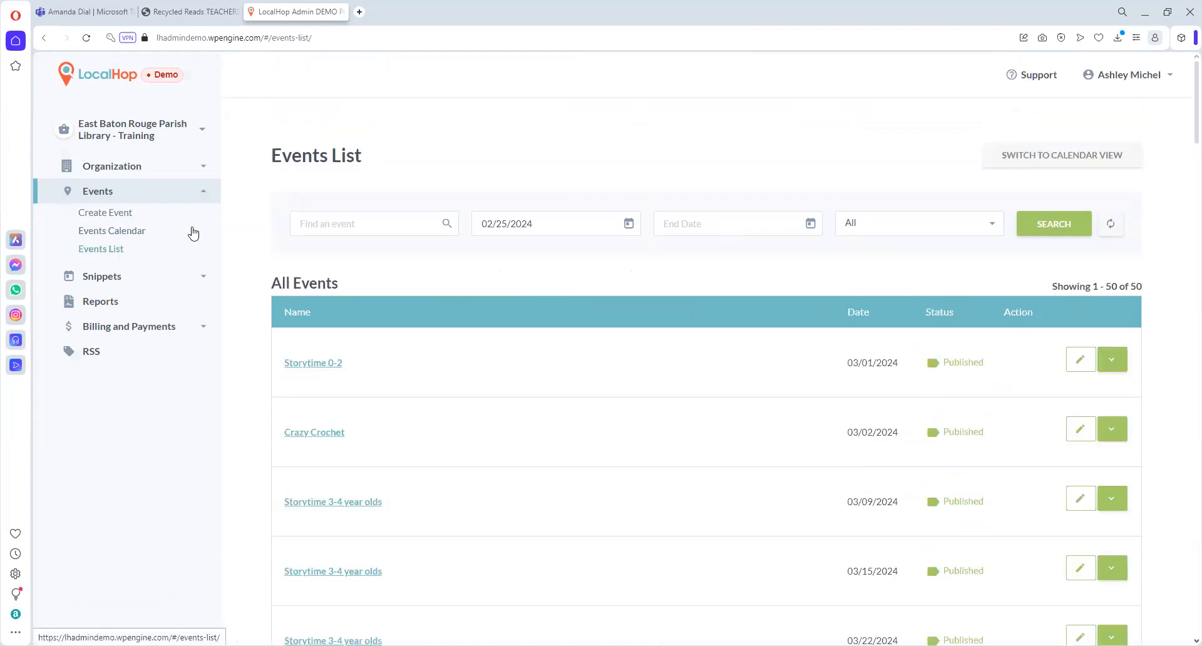
scroll(585, 376, down, 8)
scroll(585, 376, down, 10)
scroll(587, 376, down, 6)
scroll(586, 376, up, 20)
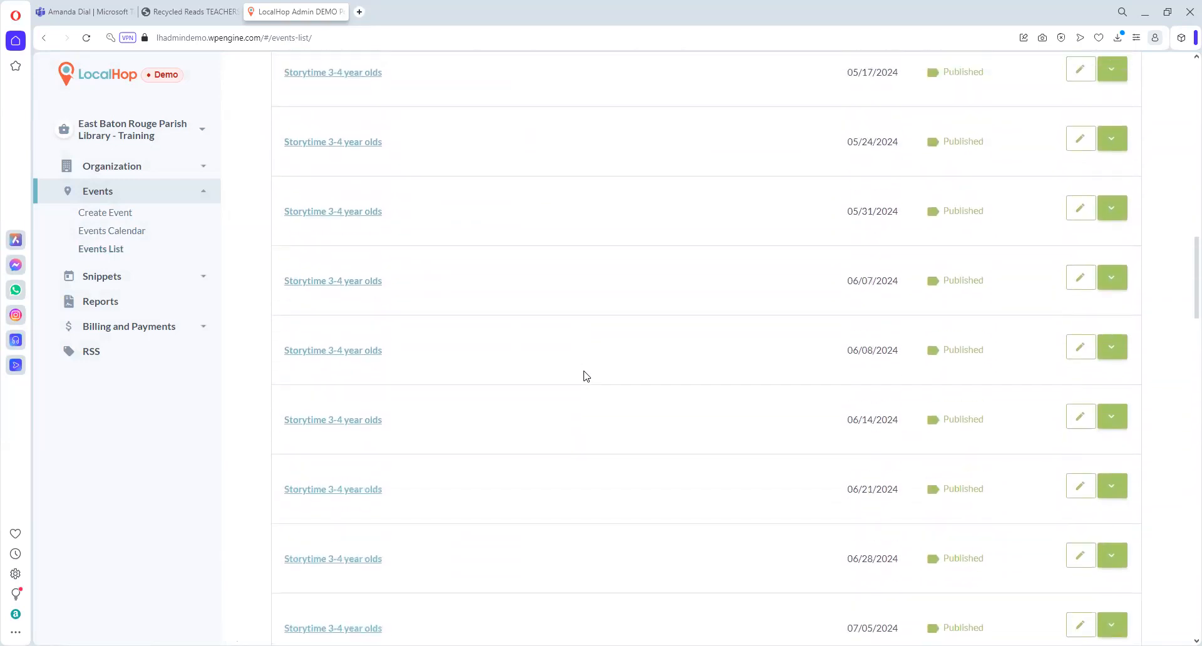
scroll(586, 376, up, 6)
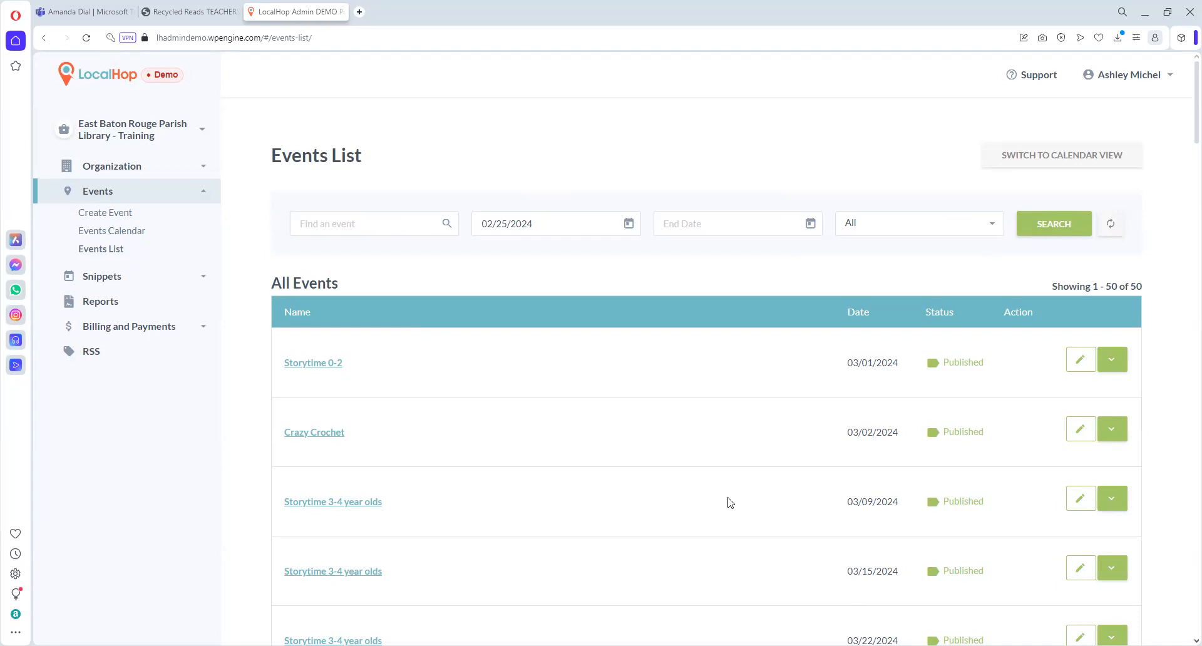
- Delete the "Storytime 0-2" event dated 03/01/2024 and check March 2024 in the events calendar, returning to February
click(1076, 370)
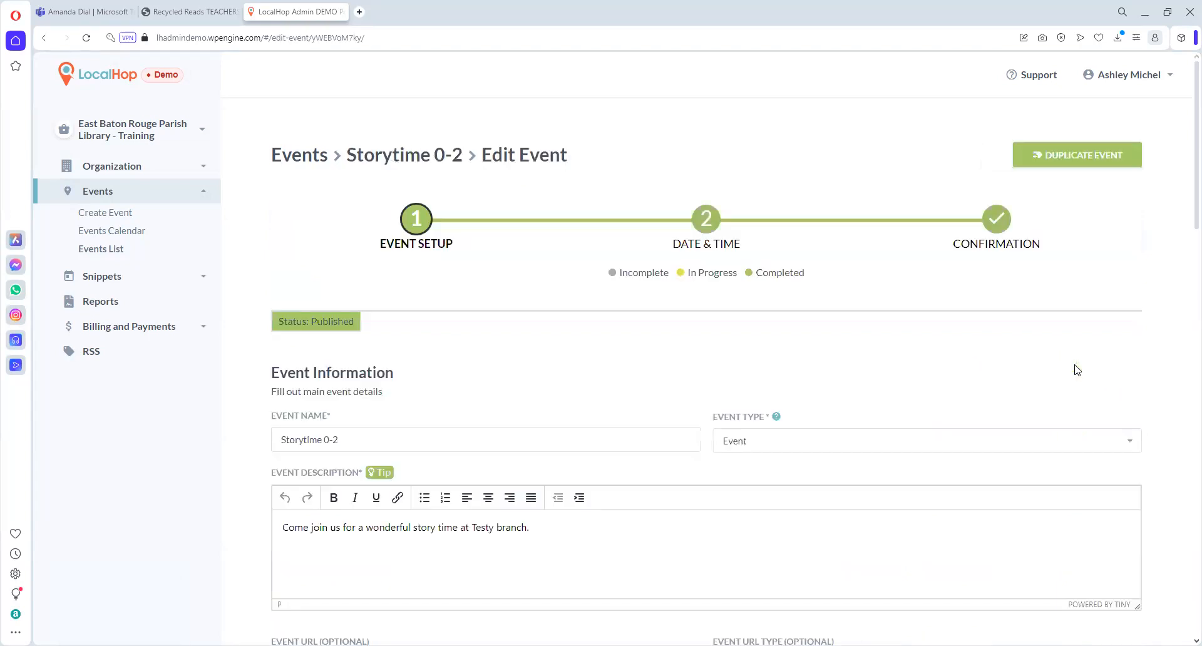
scroll(830, 361, down, 20)
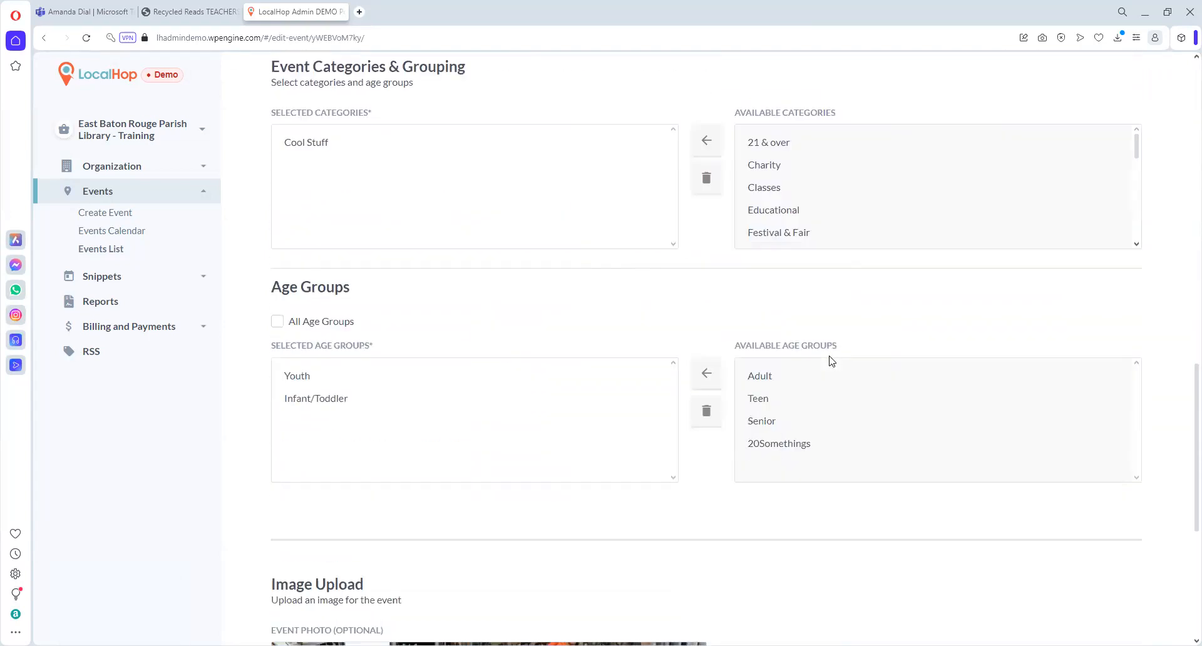
scroll(830, 361, down, 3)
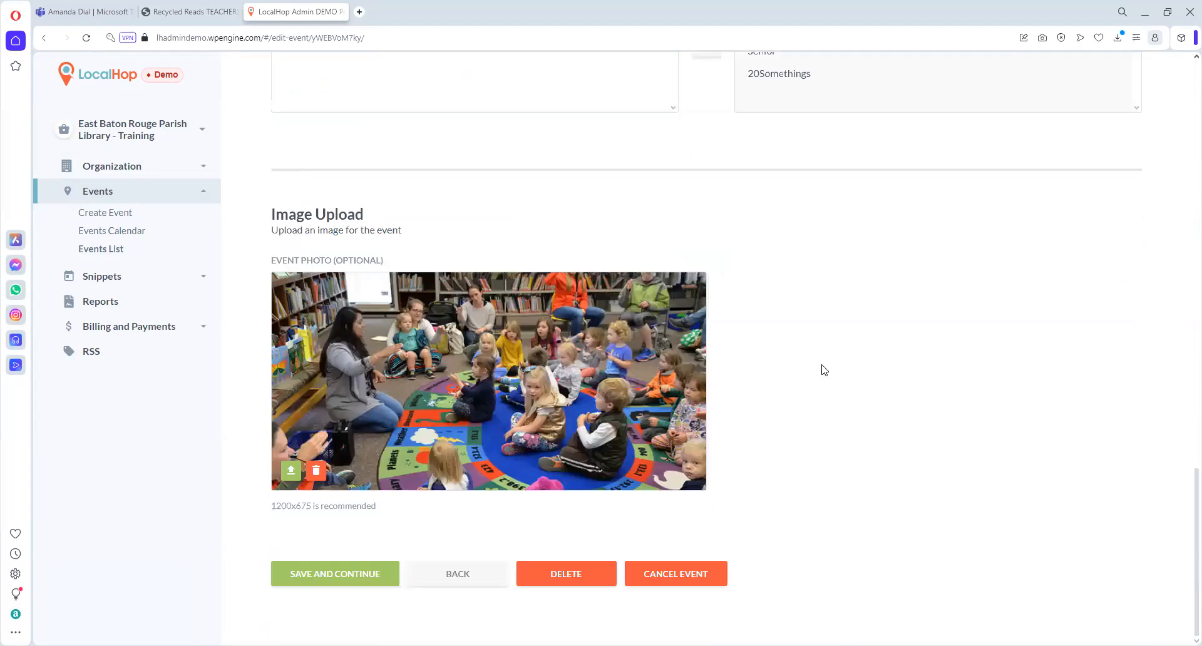
click(570, 582)
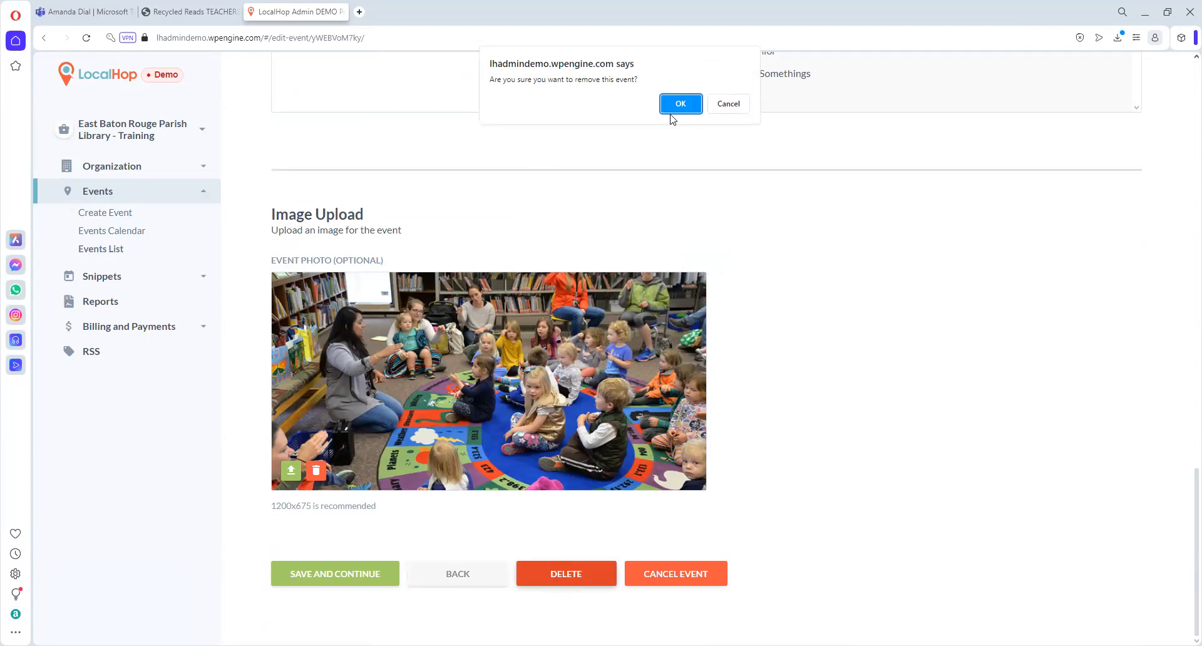
click(681, 104)
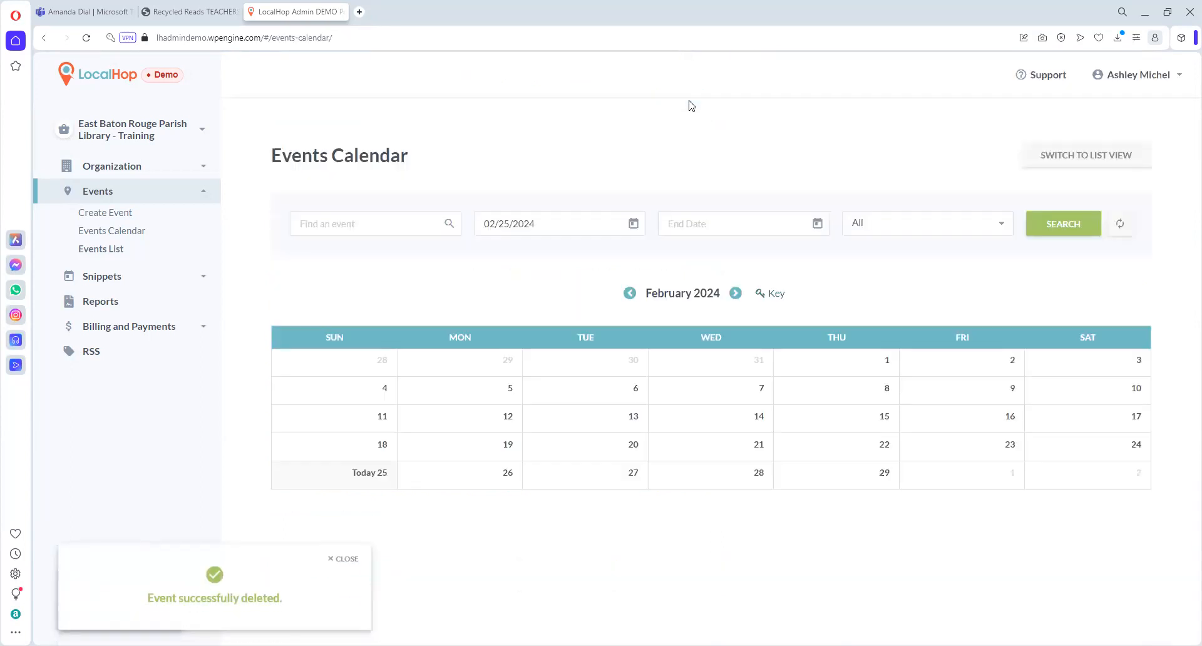
click(737, 295)
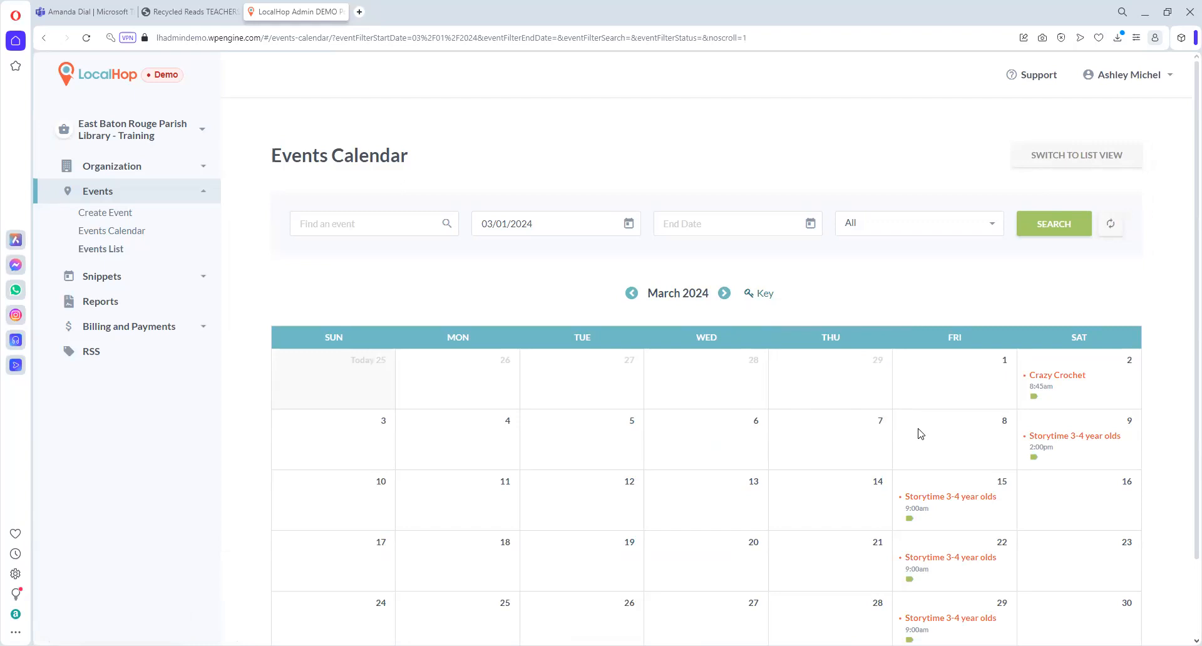
click(630, 294)
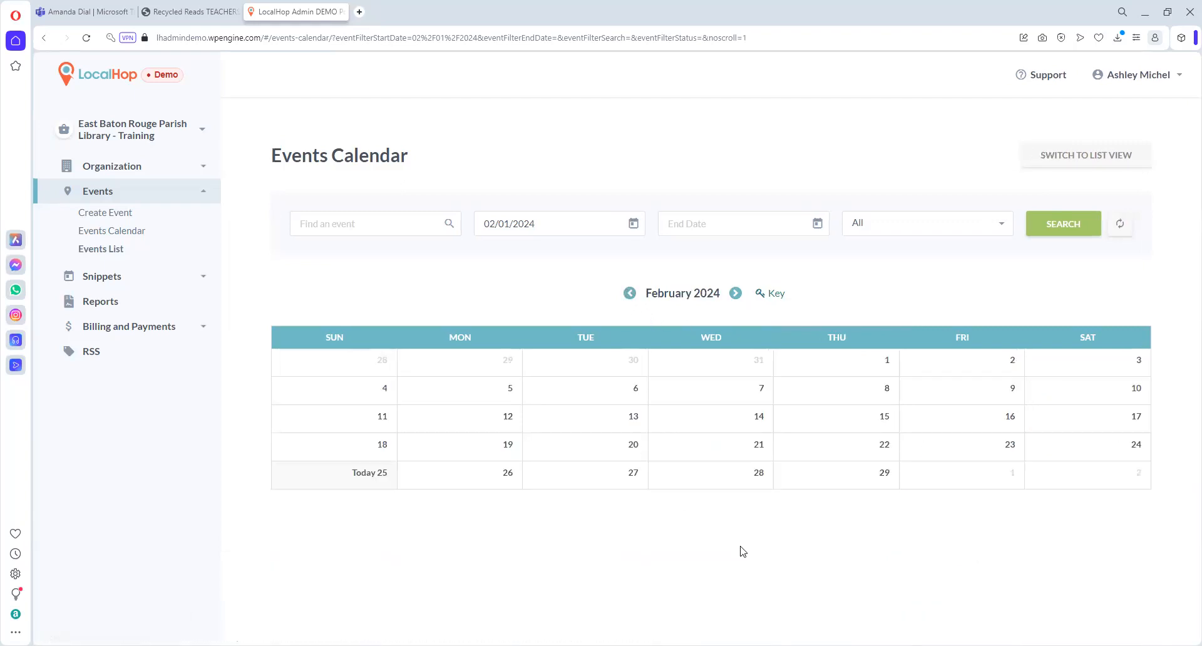